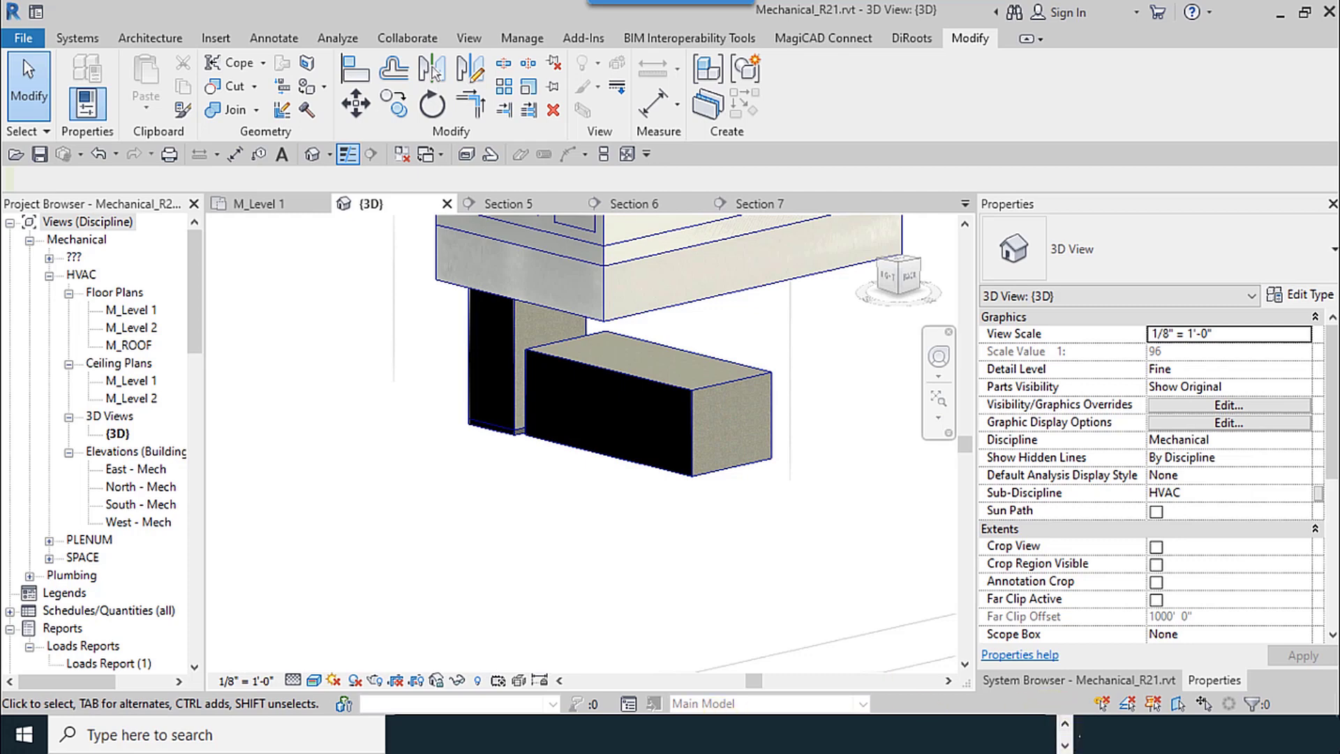
Switch to DesignTools DuctSizer to check the rectangular duct size, and return to the Revit 3D view.
{"action": "left_click", "coordinate": [574, 731]}
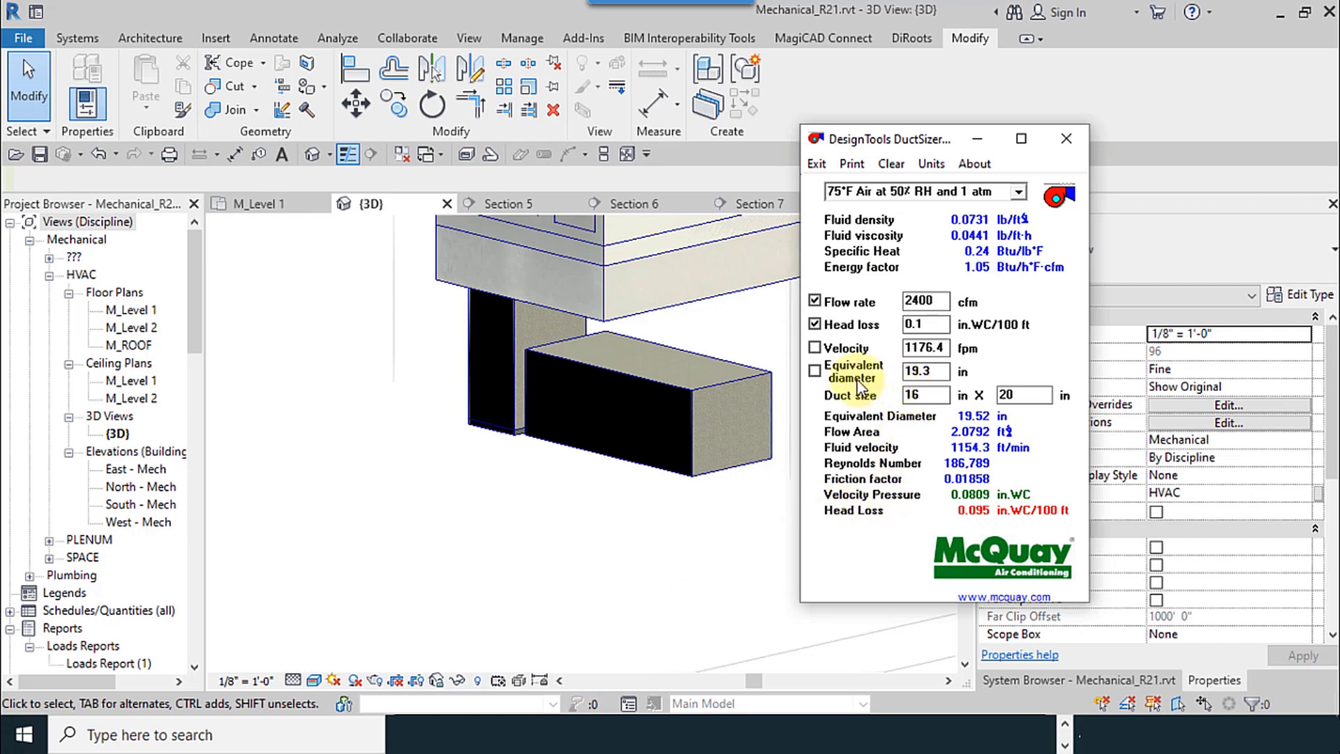
{"action": "left_click", "coordinate": [991, 144]}
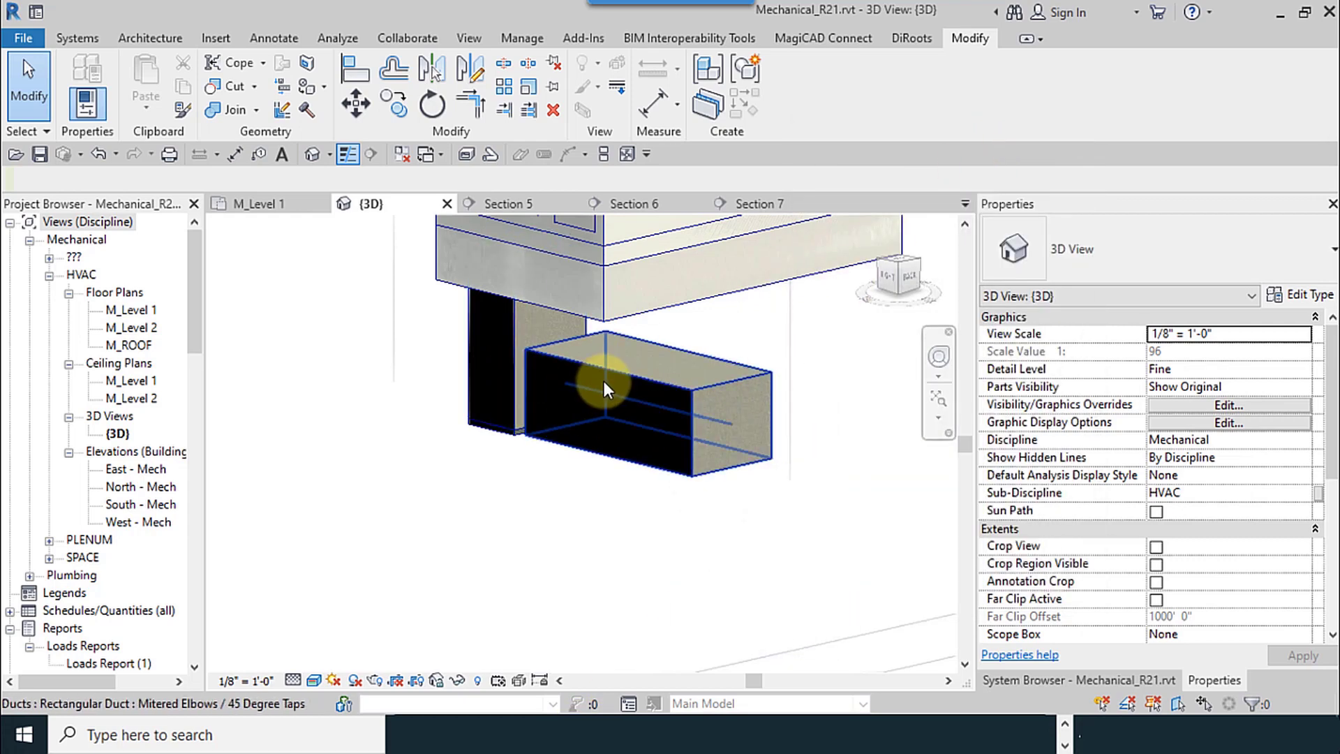
Extend the open end of the 20" x 16" horizontal duct to connect it to the vertical duct below the rooftop unit.
{"action": "scroll", "coordinate": [605, 381], "scroll_direction": "up", "scroll_amount": 3}
{"action": "middle_click_drag", "start_coordinate": [656, 393], "coordinate": [589, 396], "text": "shift"}
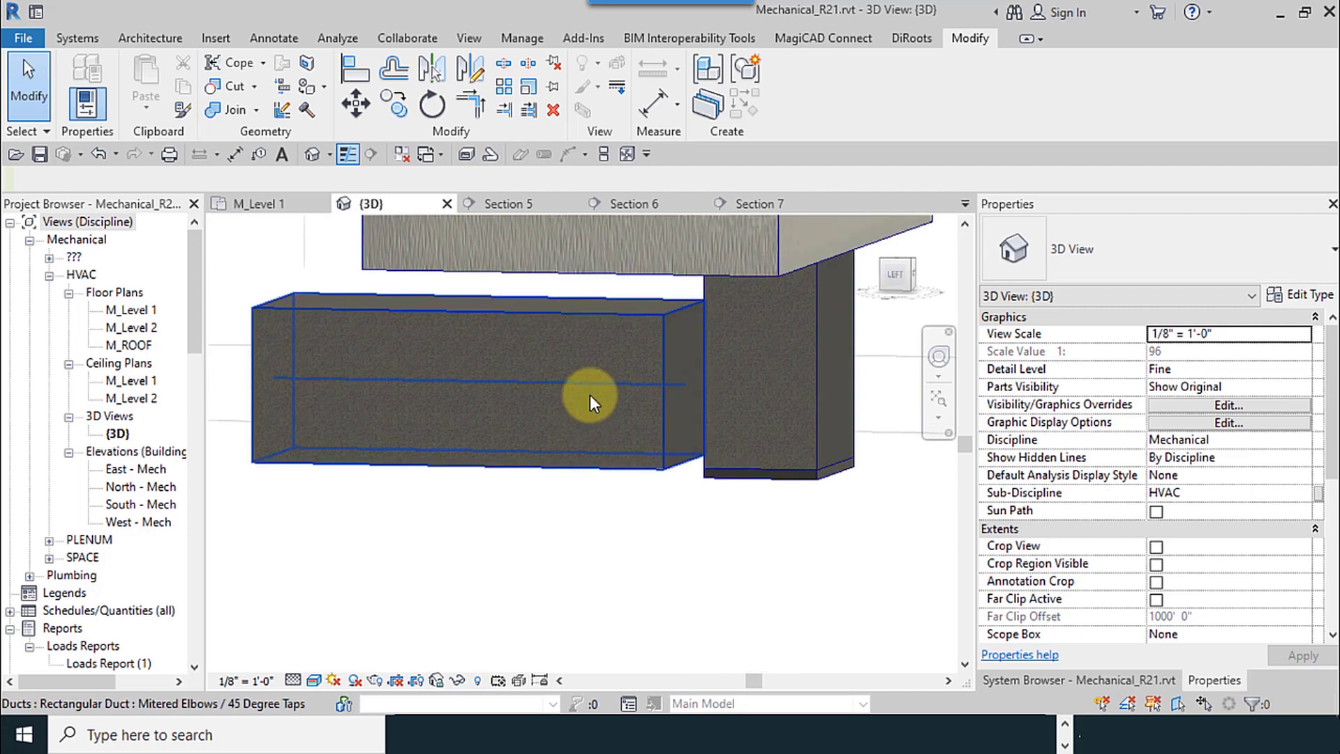
{"action": "left_click", "coordinate": [589, 395]}
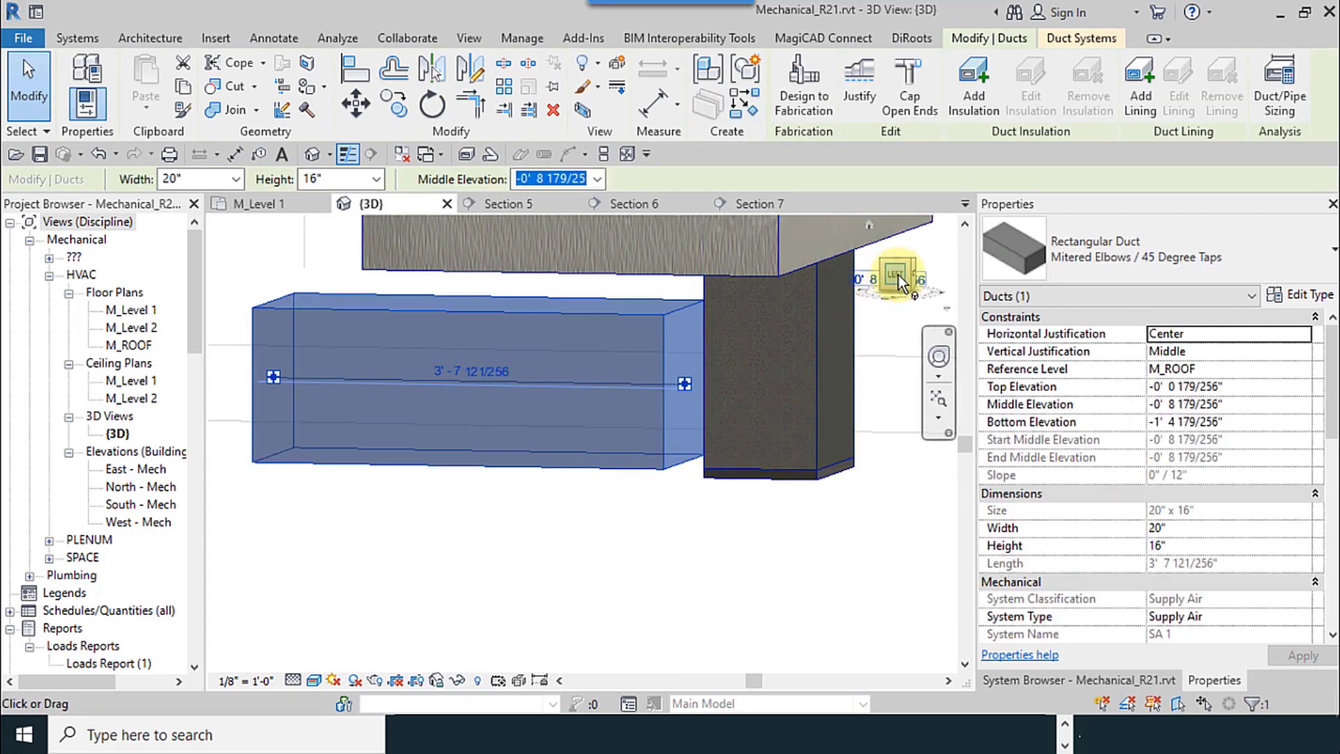
{"action": "left_click", "coordinate": [898, 275]}
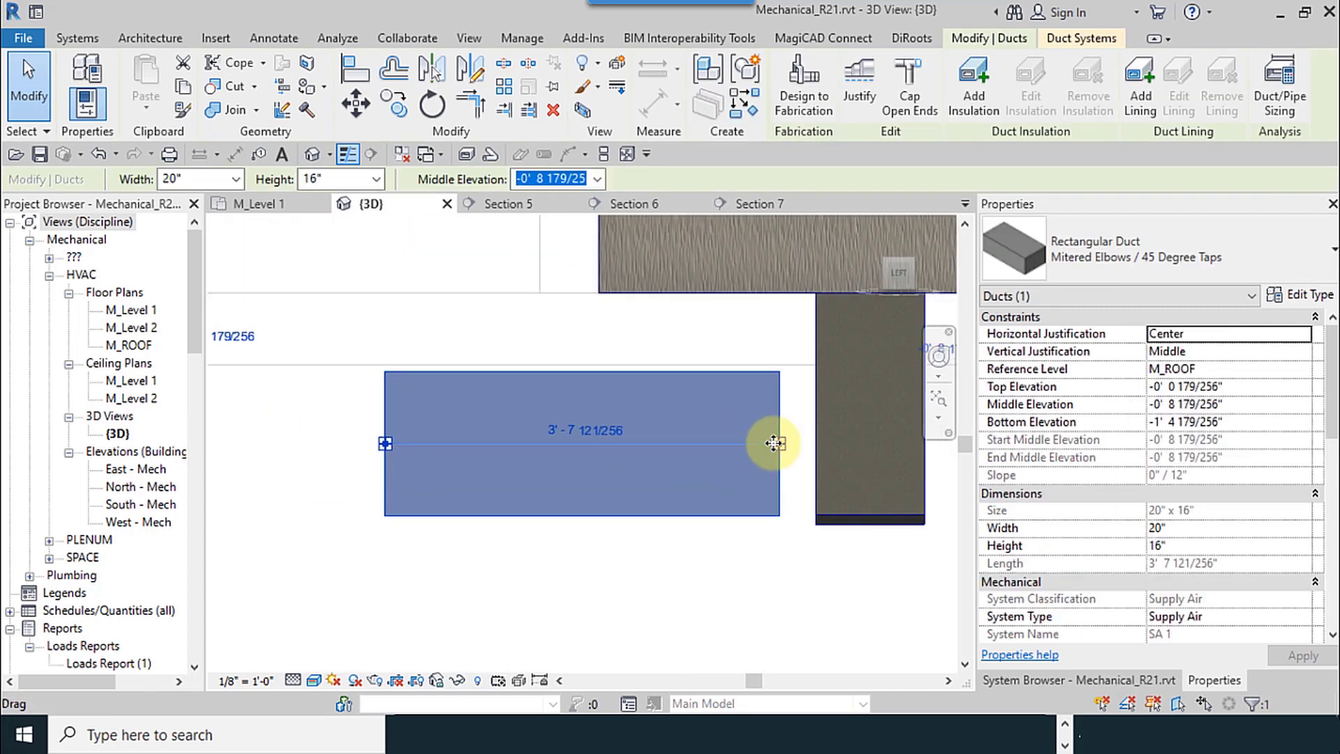
{"action": "left_click_drag", "start_coordinate": [774, 444], "coordinate": [863, 517]}
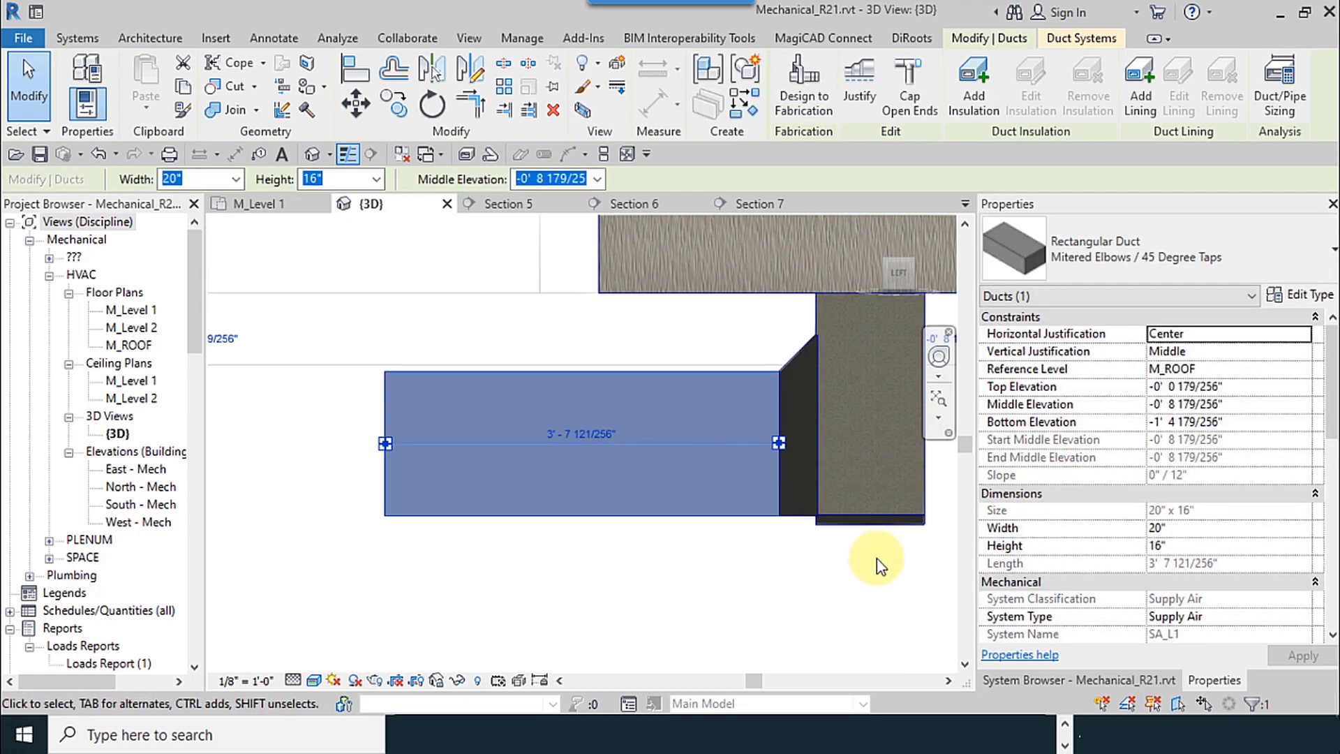
{"action": "left_click", "coordinate": [877, 558]}
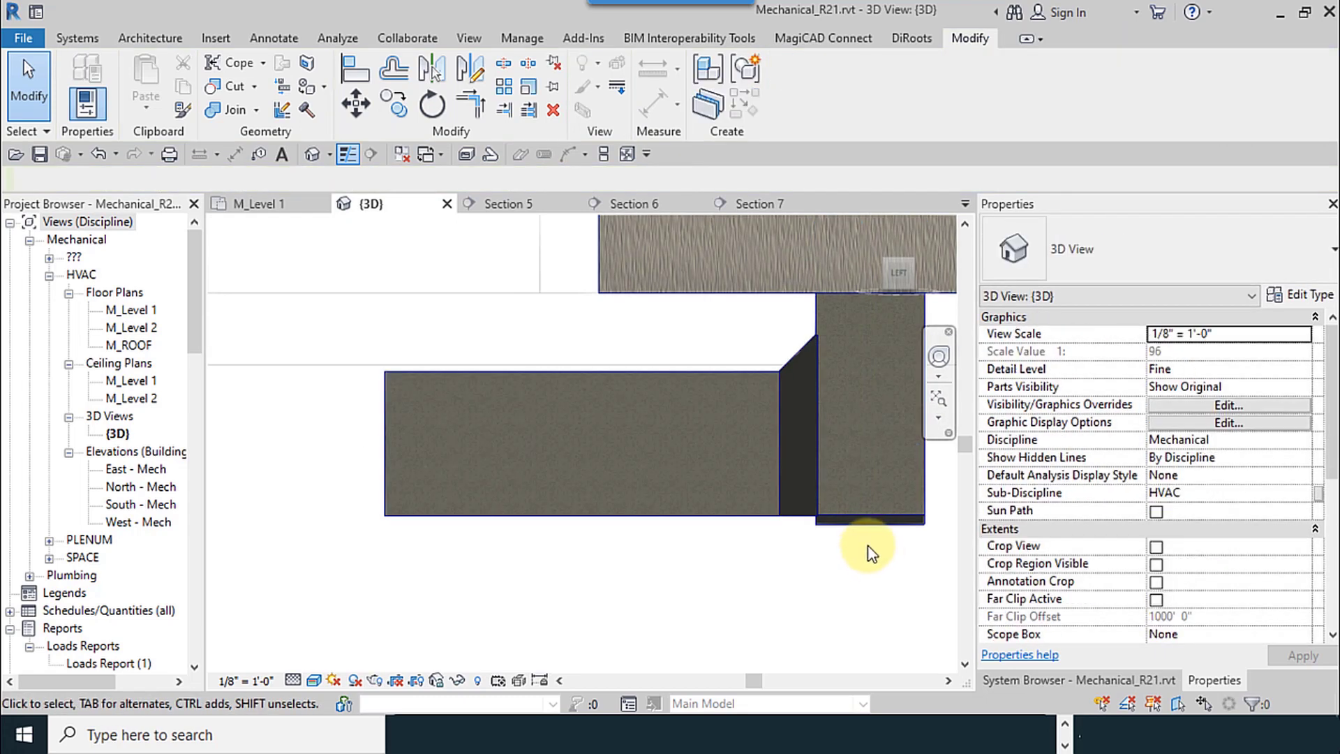
{"action": "middle_click_drag", "start_coordinate": [867, 554], "coordinate": [909, 561], "text": "shift"}
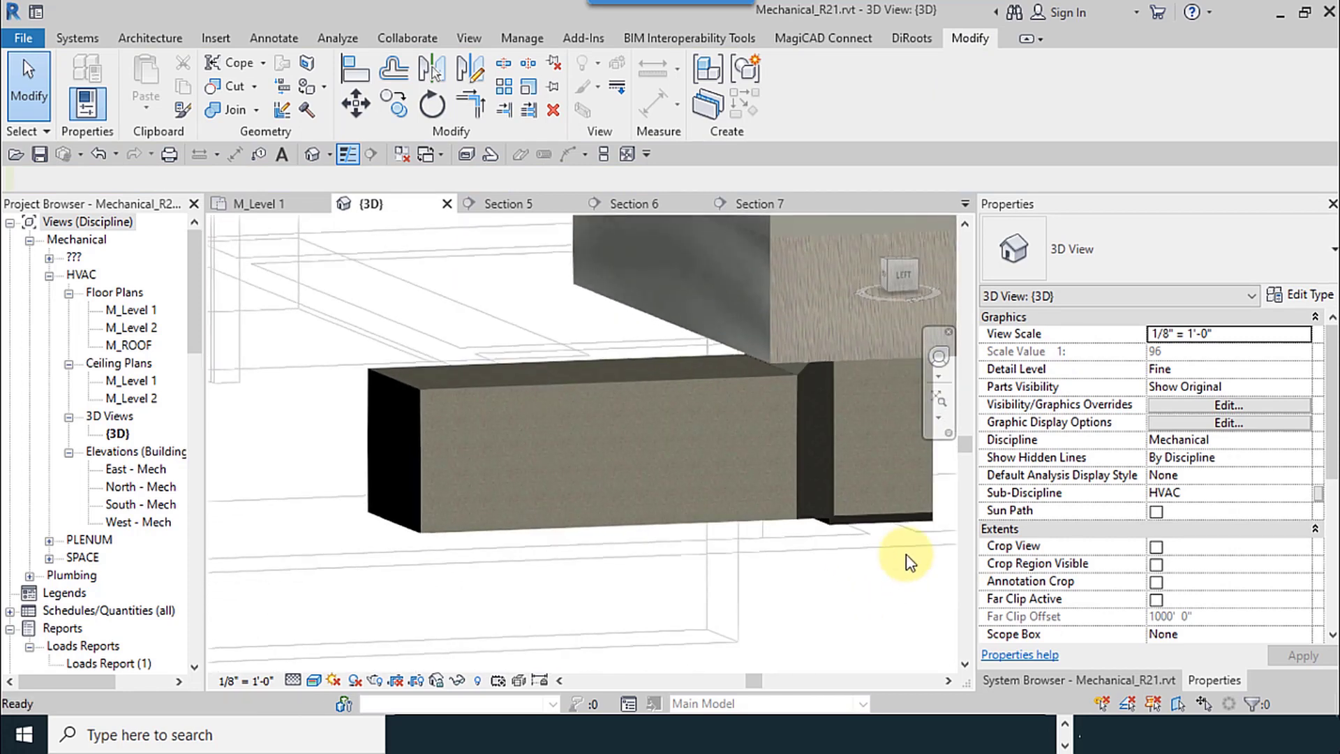
In Section 5, reverse the Section 6 line, move it to the opposite side of the ducts near the door, and open Section 6.
{"action": "left_click", "coordinate": [621, 205]}
{"action": "left_click", "coordinate": [529, 204]}
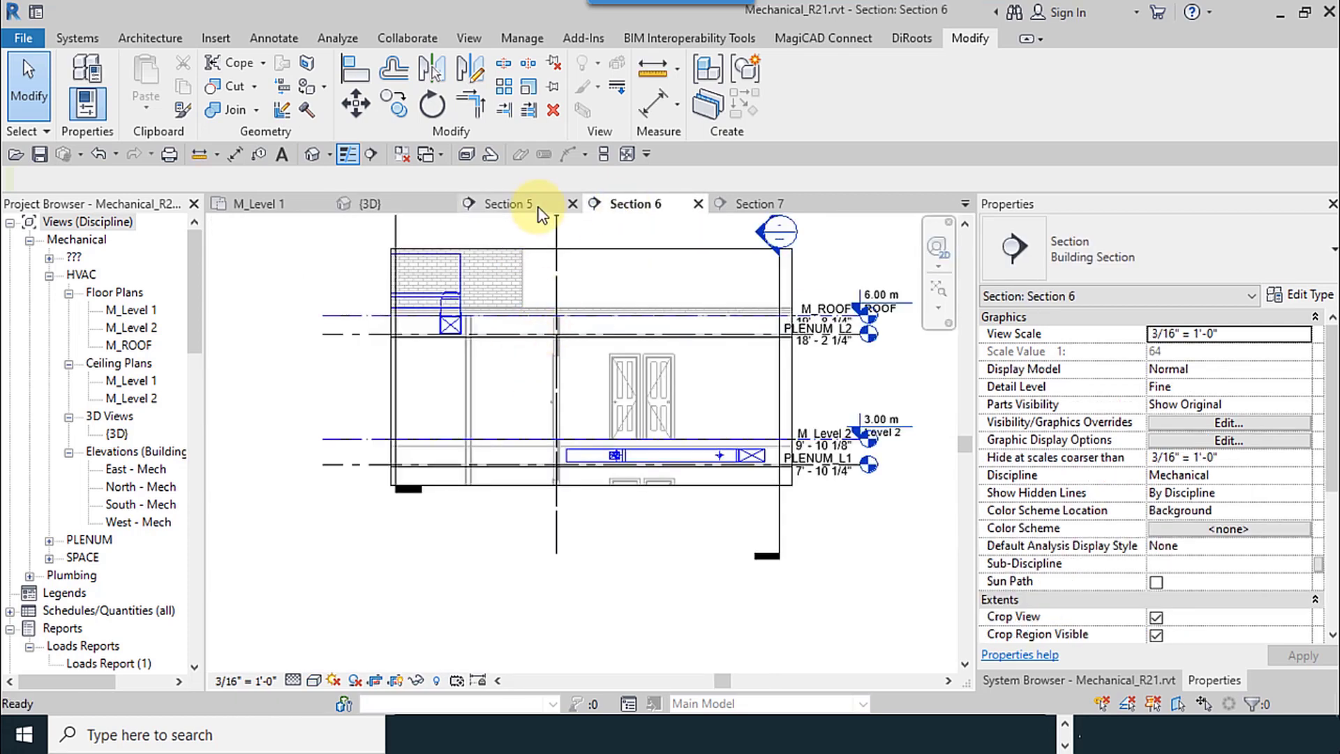
{"action": "scroll", "coordinate": [676, 287], "scroll_direction": "down", "scroll_amount": 6}
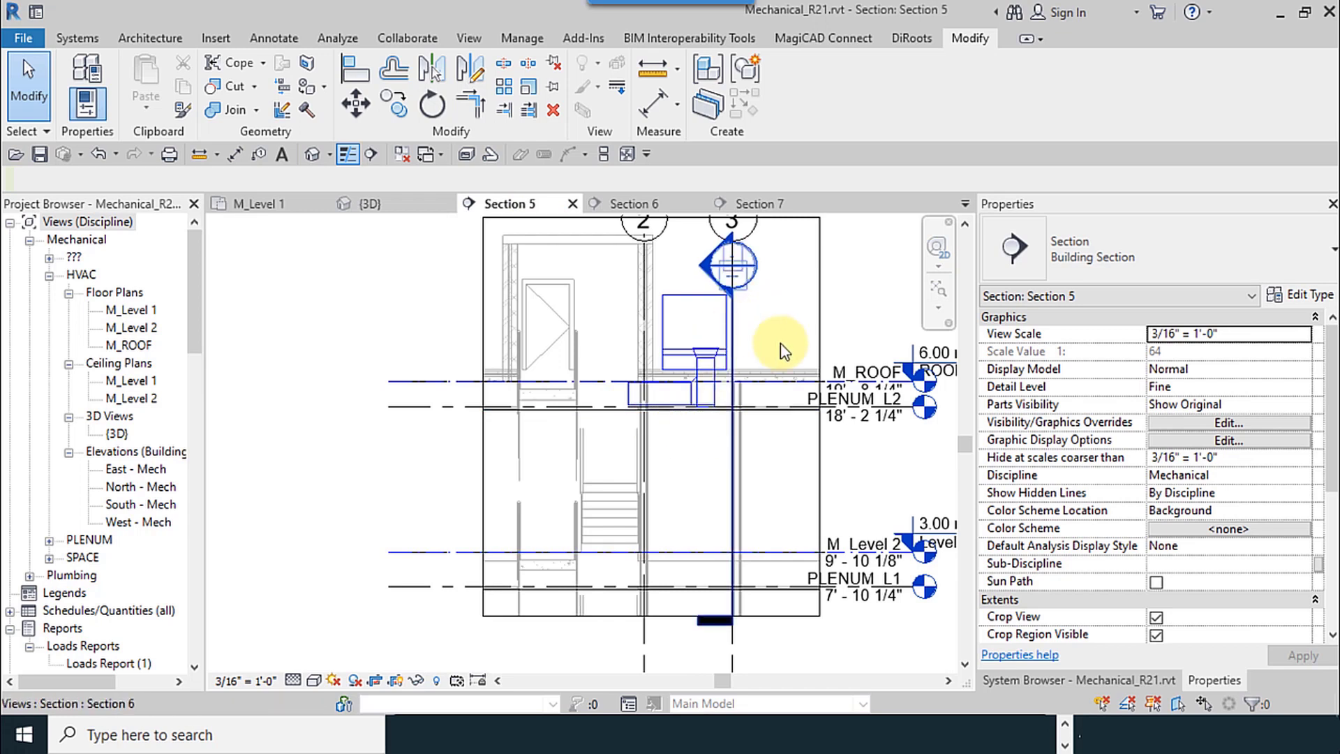
{"action": "left_click", "coordinate": [732, 342]}
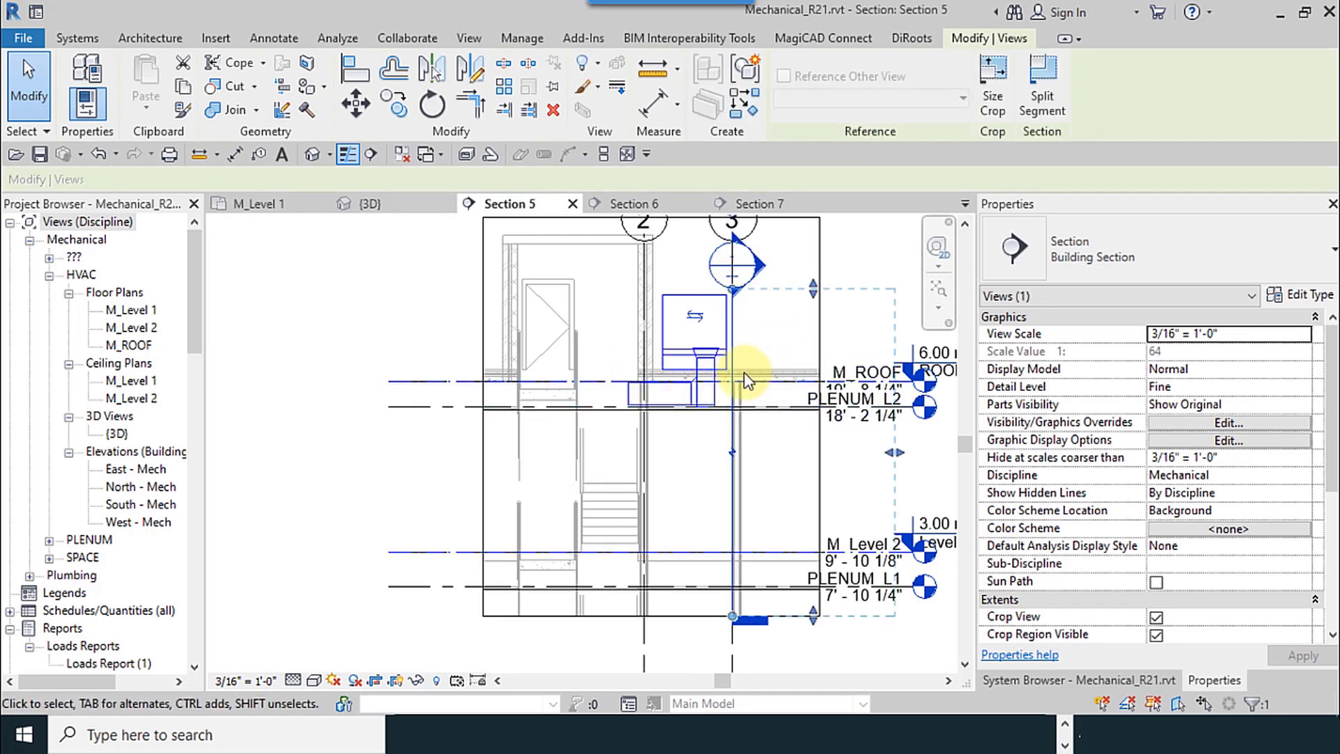
{"action": "left_click_drag", "start_coordinate": [731, 364], "coordinate": [558, 357]}
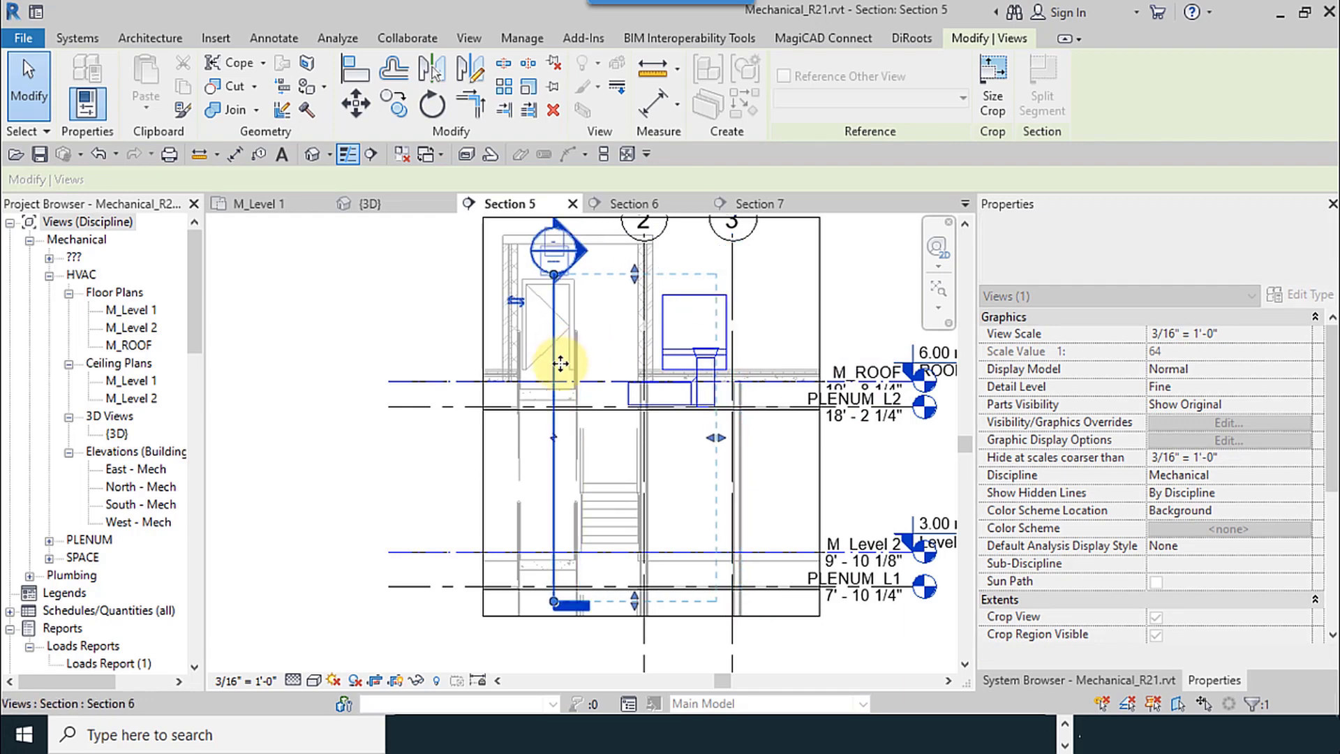
{"action": "left_click", "coordinate": [494, 258]}
{"action": "double_click", "coordinate": [552, 263]}
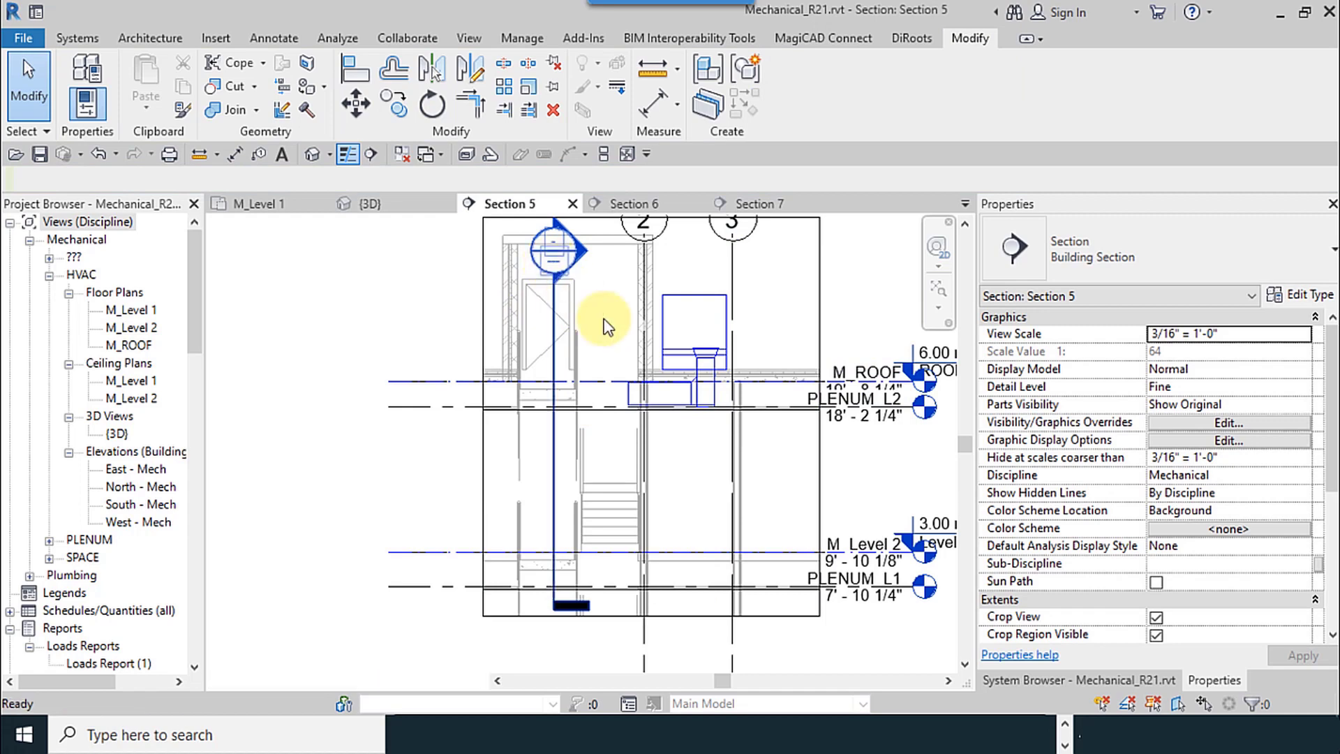
{"action": "scroll", "coordinate": [719, 367], "scroll_direction": "up", "scroll_amount": 4}
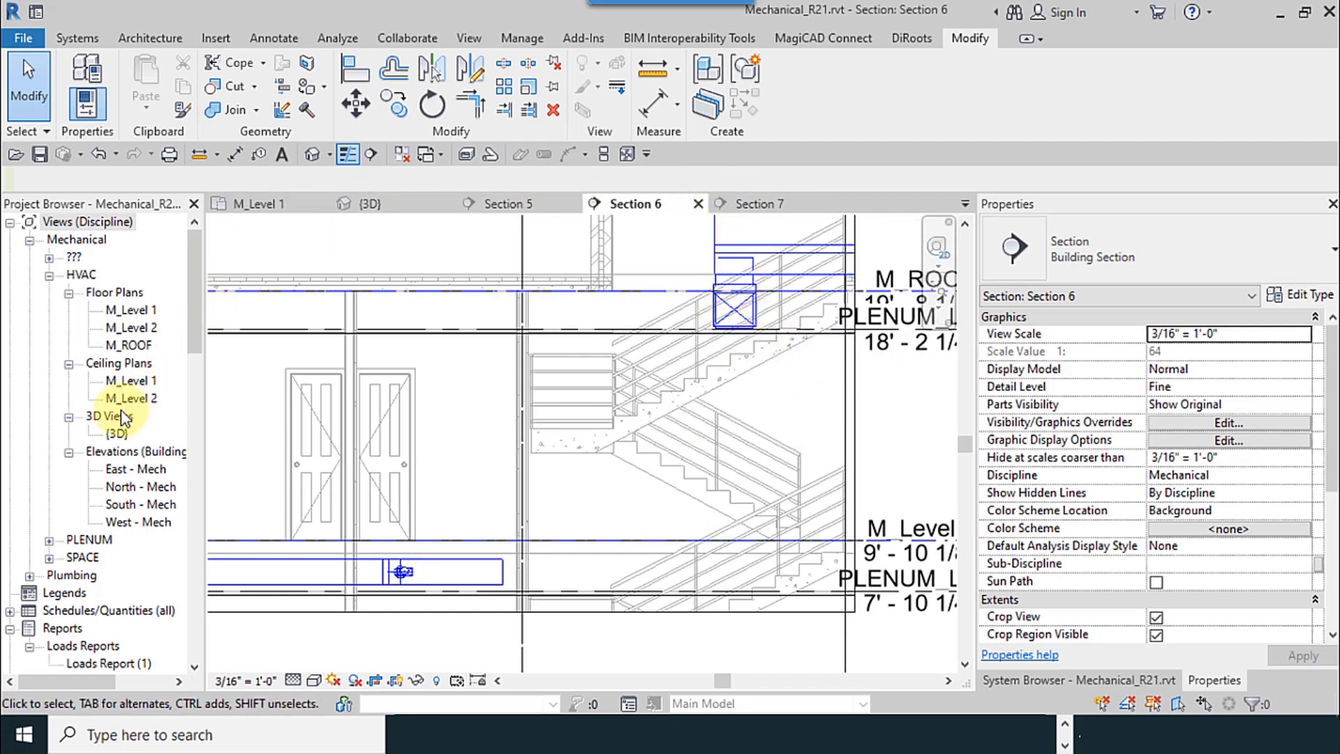
In the M_Level 2 floor plan, continue the 20" x 16" duct around a 90-degree turn and about 9'-6" toward Corridor 2.
{"action": "double_click", "coordinate": [138, 331]}
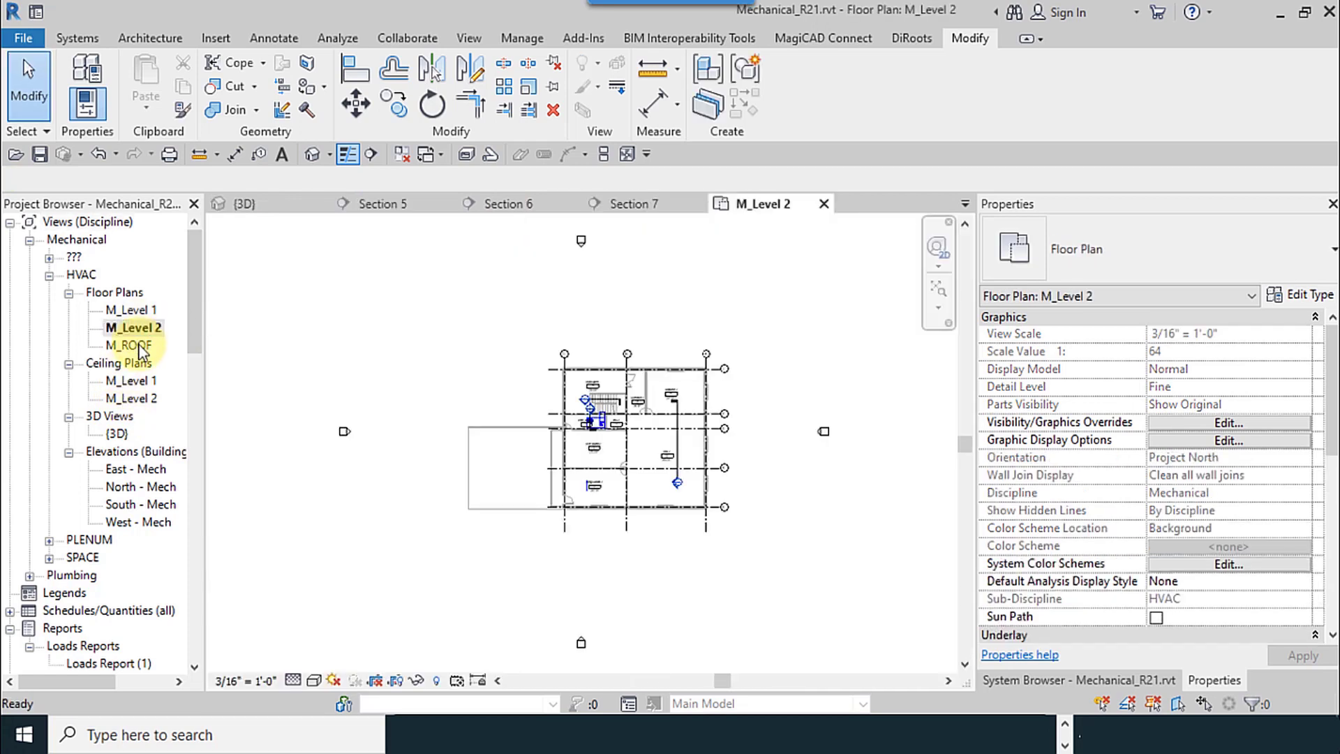
{"action": "scroll", "coordinate": [611, 409], "scroll_direction": "up", "scroll_amount": 6}
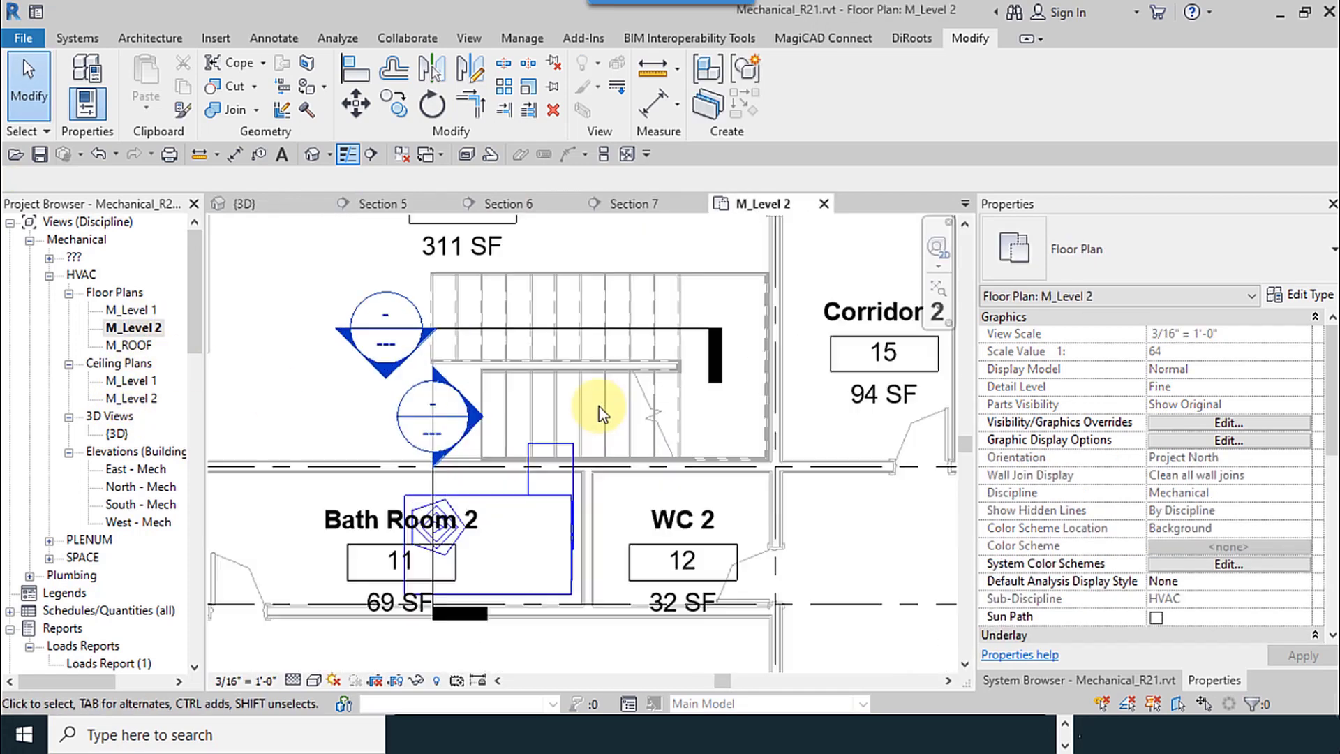
{"action": "left_click", "coordinate": [550, 457]}
{"action": "right_click", "coordinate": [551, 457]}
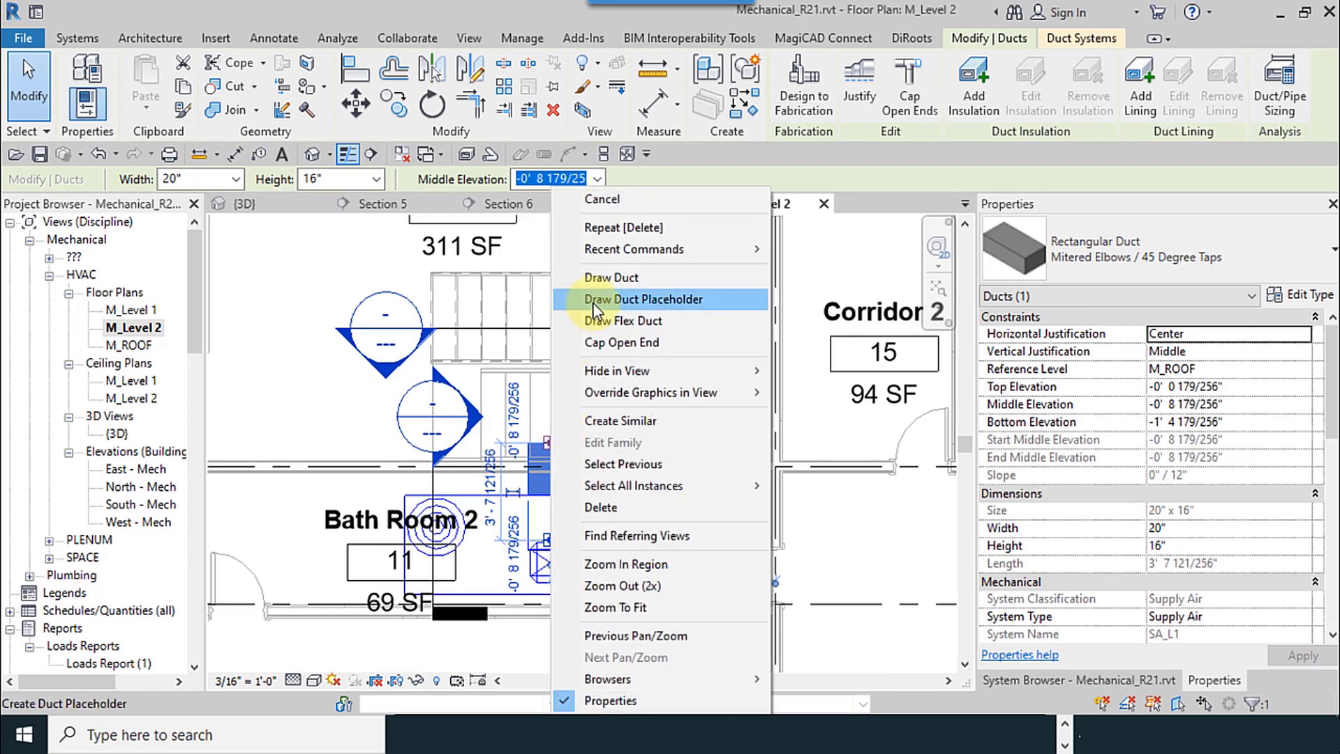
{"action": "left_click", "coordinate": [601, 279]}
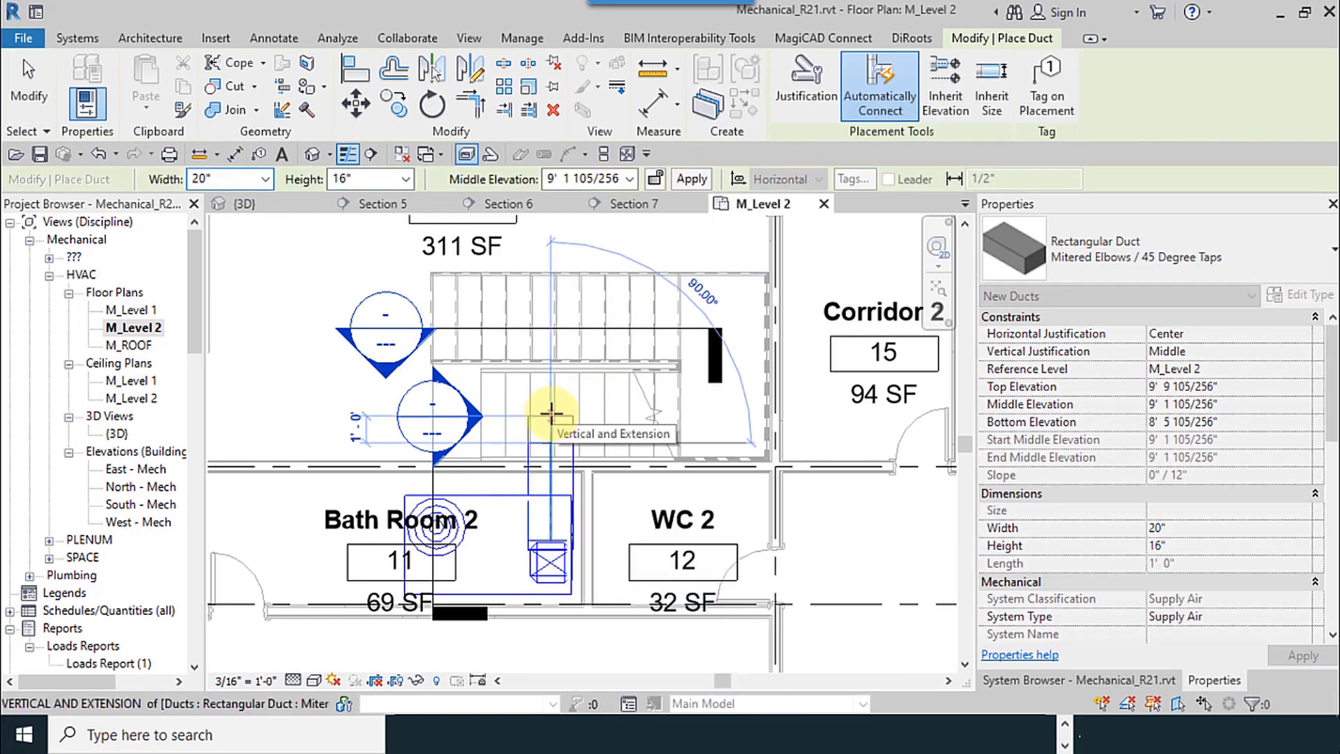
{"action": "left_click", "coordinate": [589, 408]}
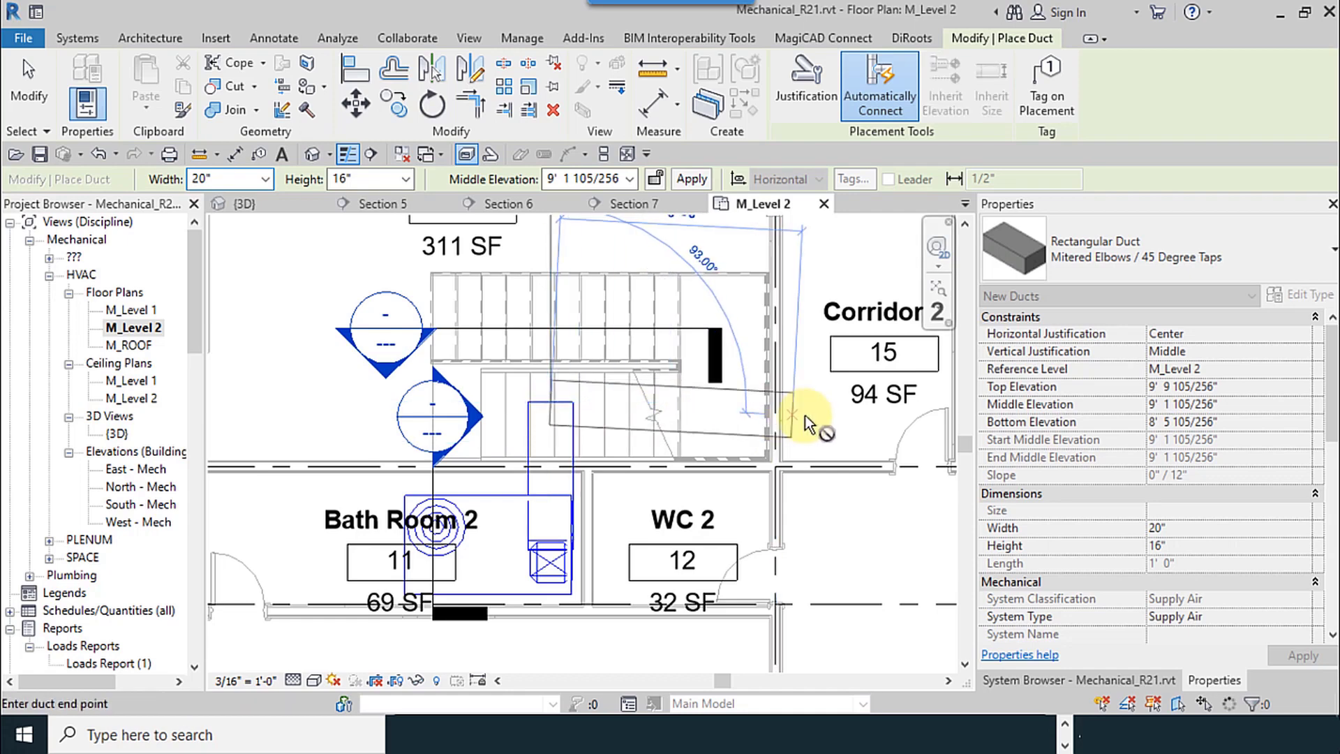
{"action": "scroll", "coordinate": [798, 402], "scroll_direction": "down", "scroll_amount": 3}
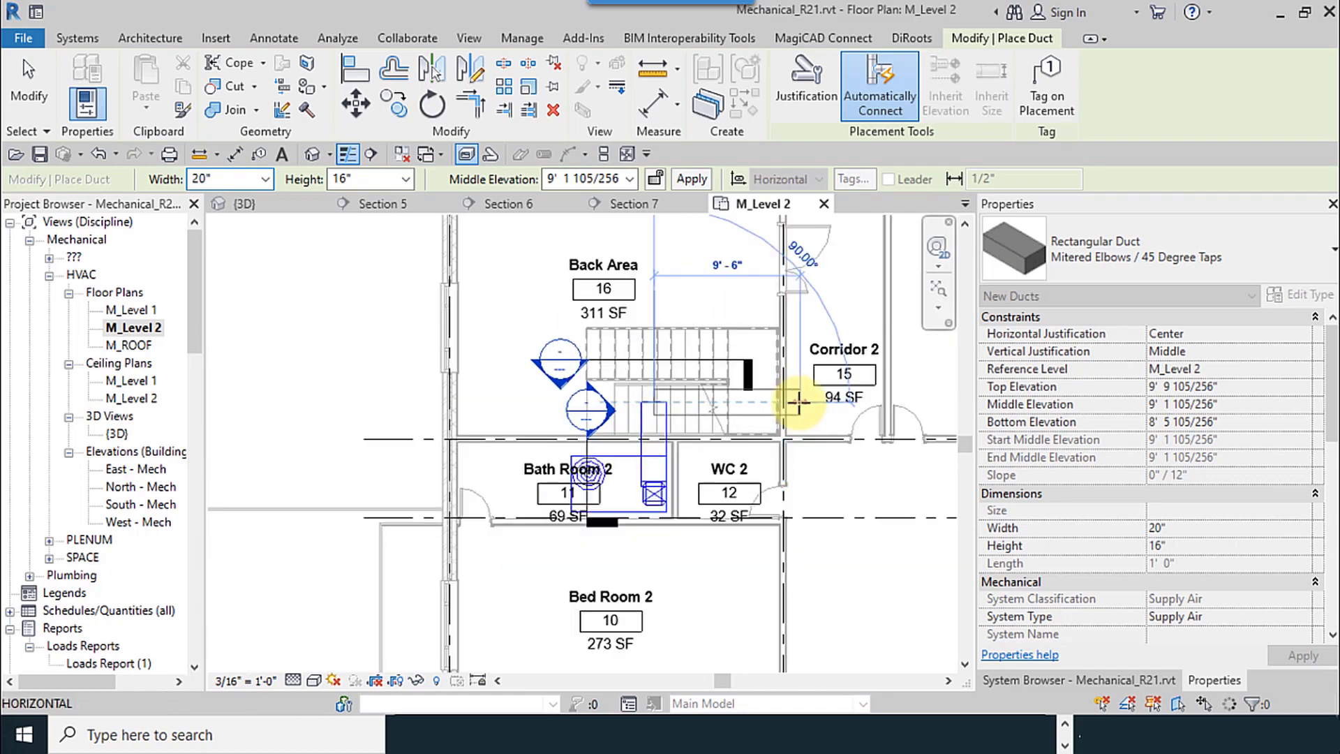
{"action": "left_click", "coordinate": [801, 433]}
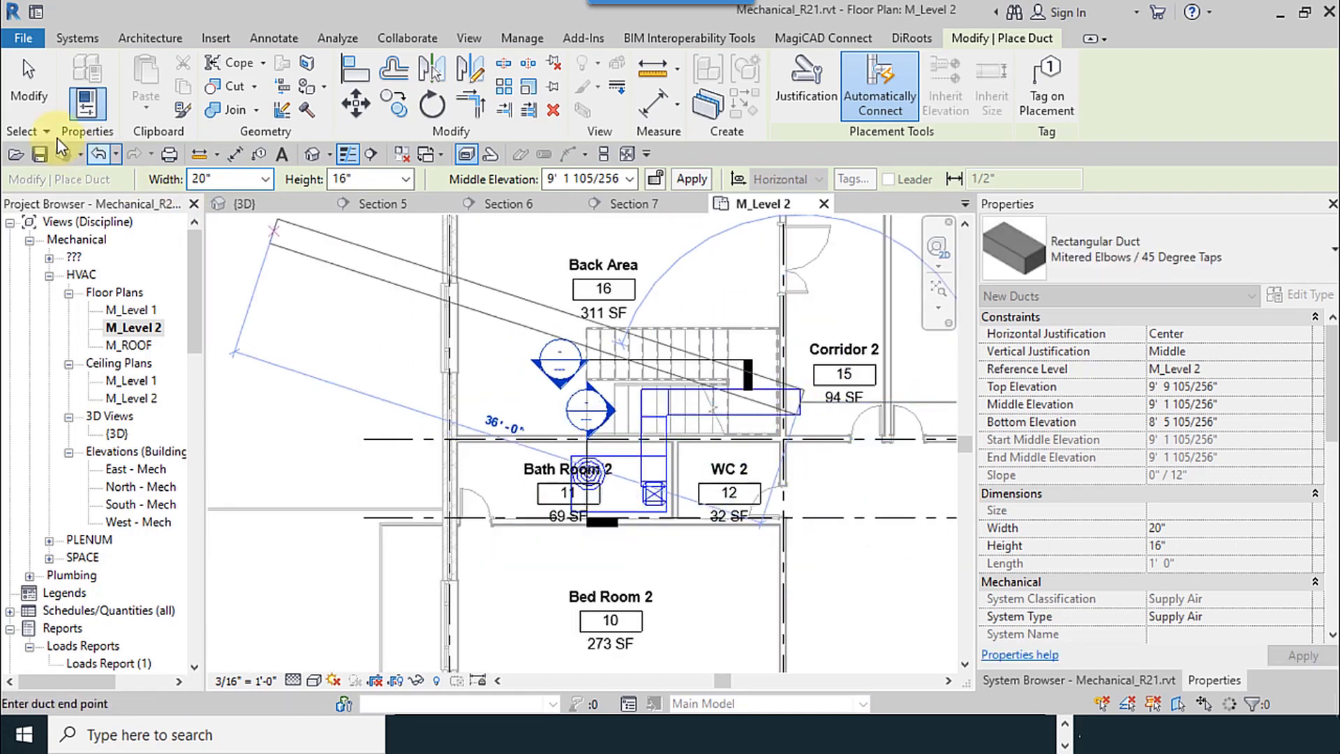
{"action": "key", "text": "Escape"}
{"action": "key", "text": "Escape"}
Shift the Section 6 line in plan toward Corridor 2 and open its section view.
{"action": "left_click", "coordinate": [646, 361]}
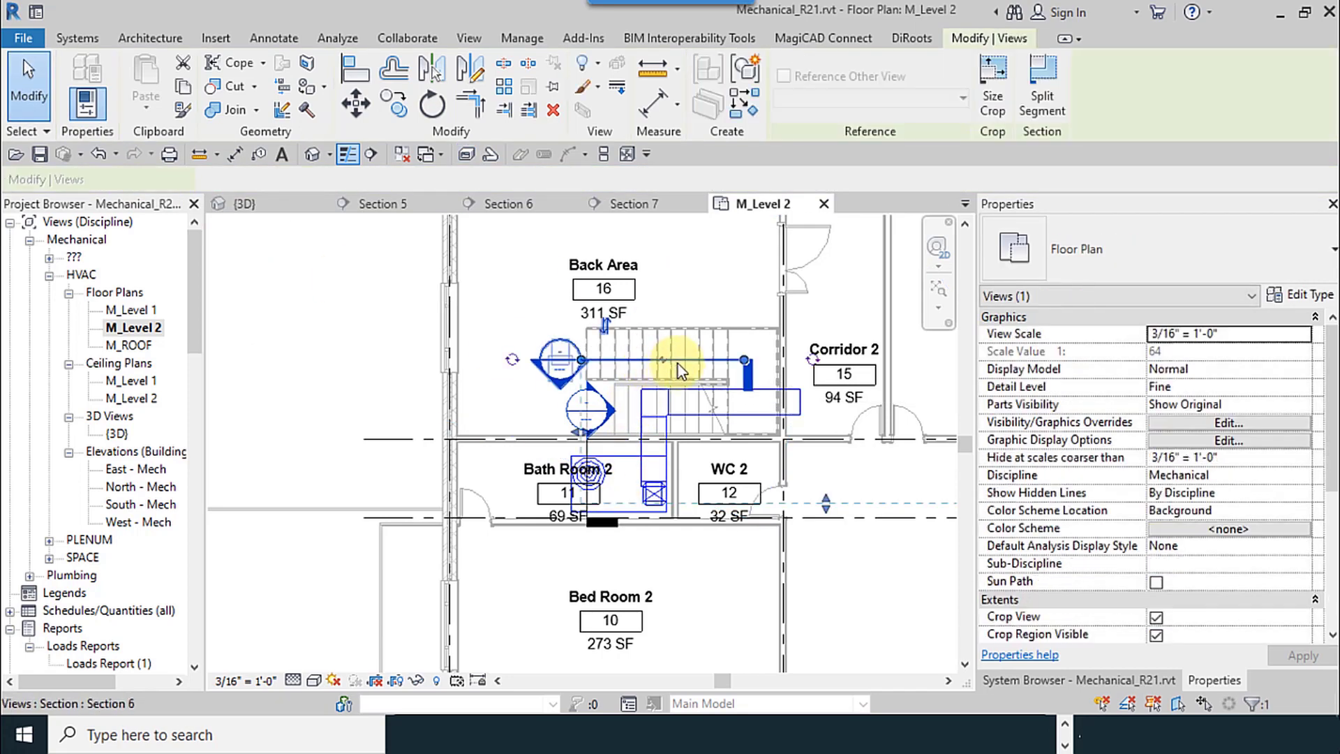
{"action": "left_click_drag", "start_coordinate": [723, 360], "coordinate": [757, 365]}
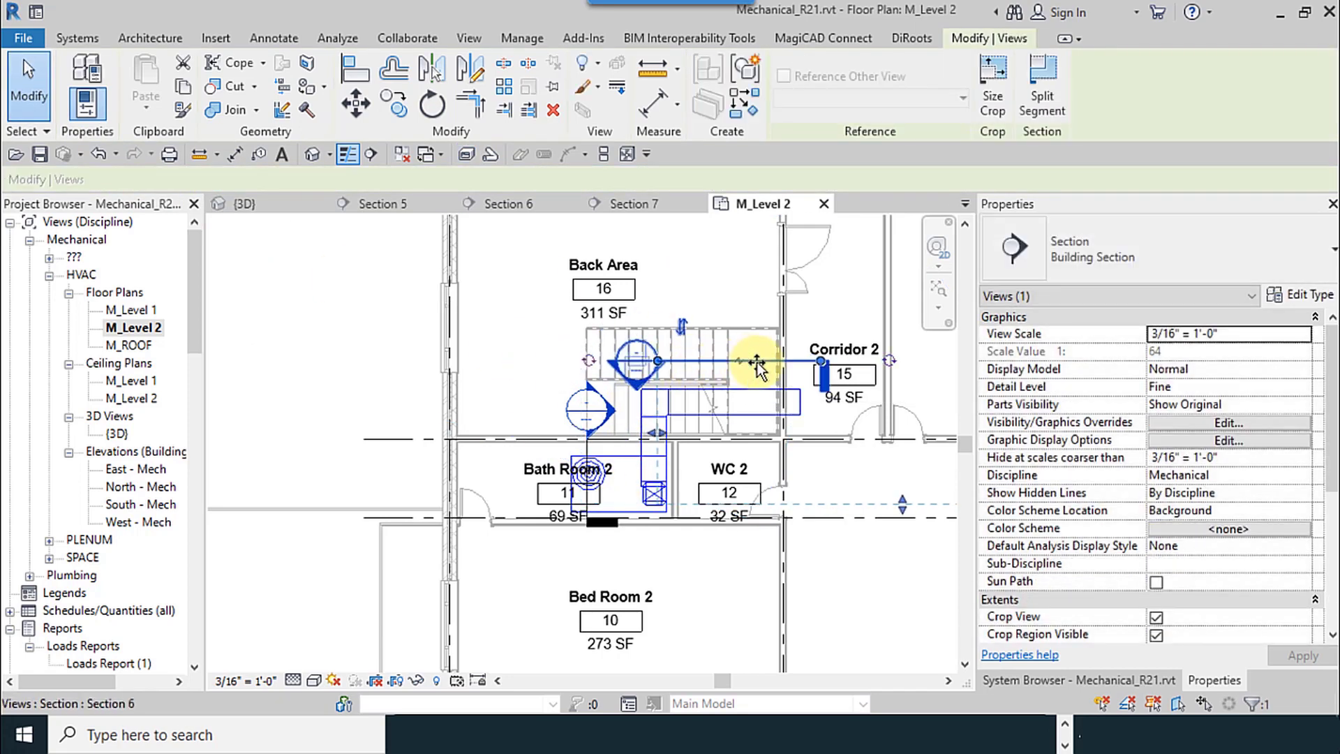
{"action": "right_click", "coordinate": [768, 362]}
{"action": "left_click", "coordinate": [799, 318]}
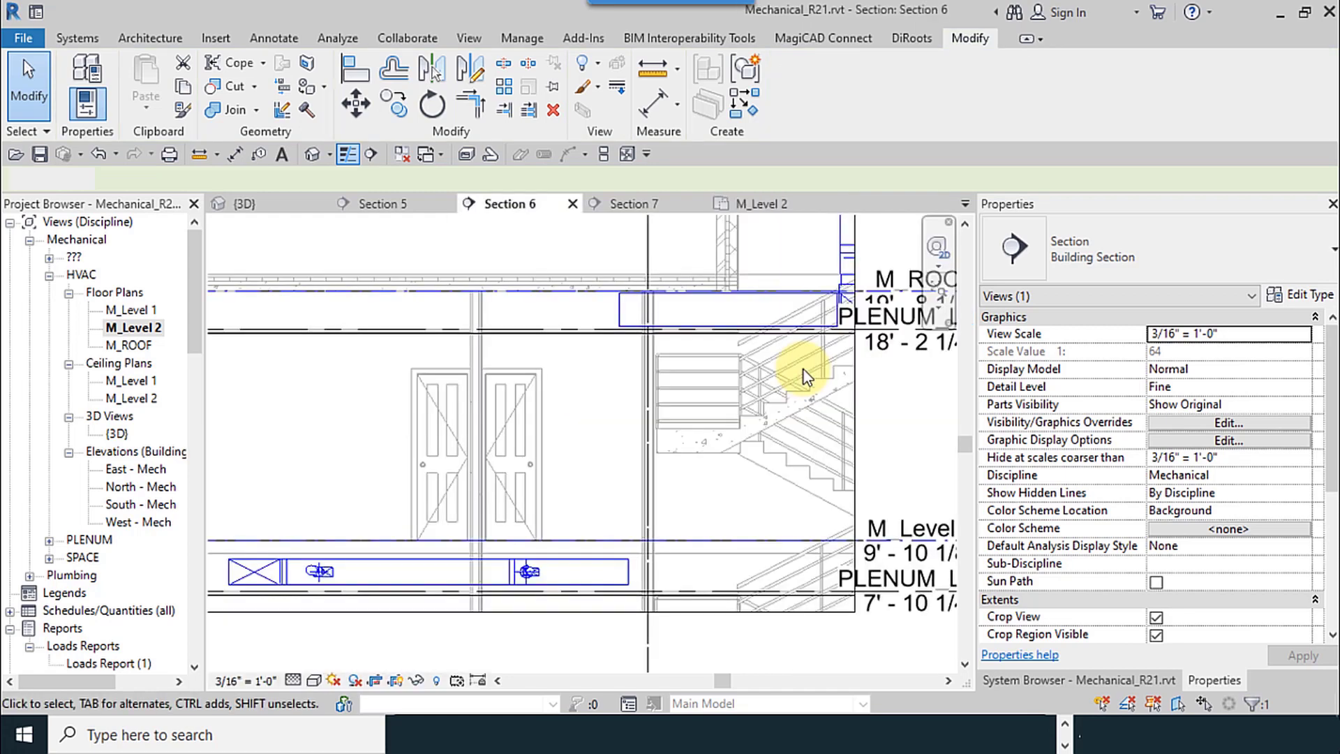
Draw a 28" x 12" vertical duct about 9'-0" up from the open end of the first-floor ceiling duct.
{"action": "middle_click_drag", "start_coordinate": [586, 496], "coordinate": [724, 494]}
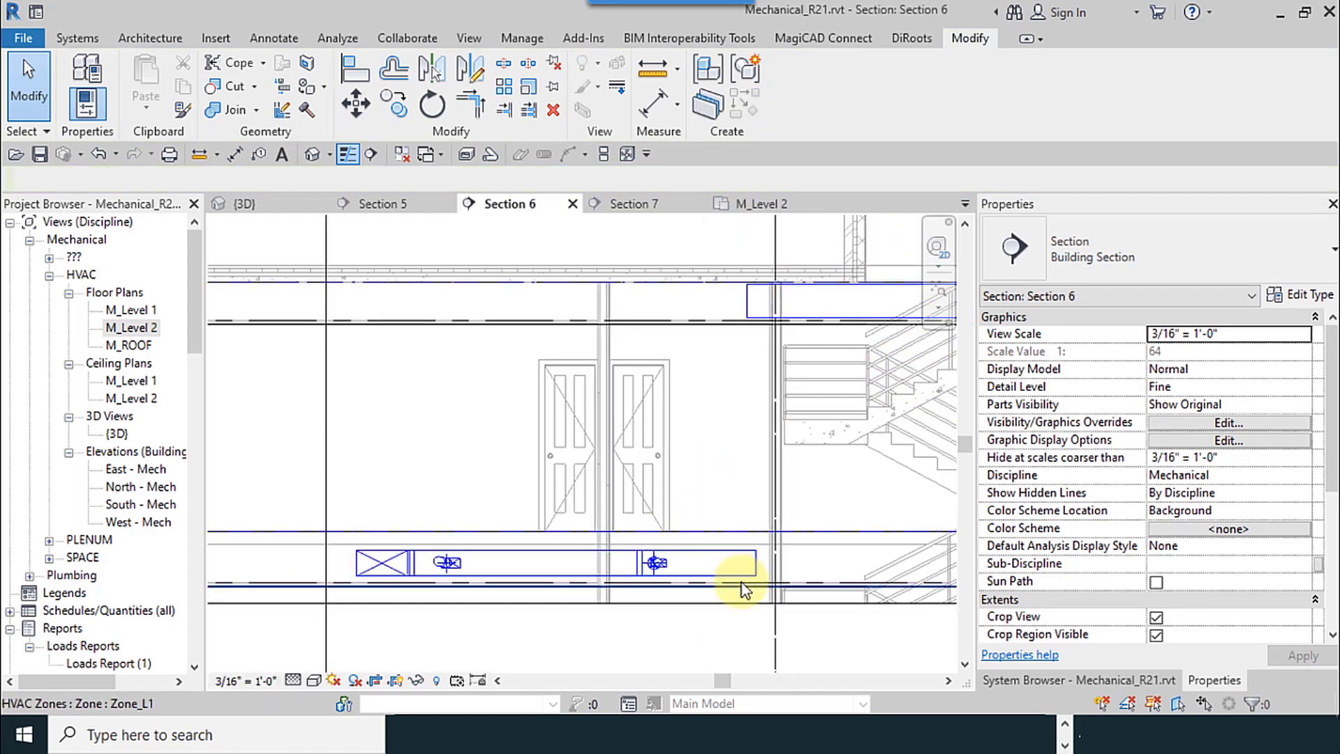
{"action": "left_click", "coordinate": [765, 582]}
{"action": "right_click", "coordinate": [760, 567]}
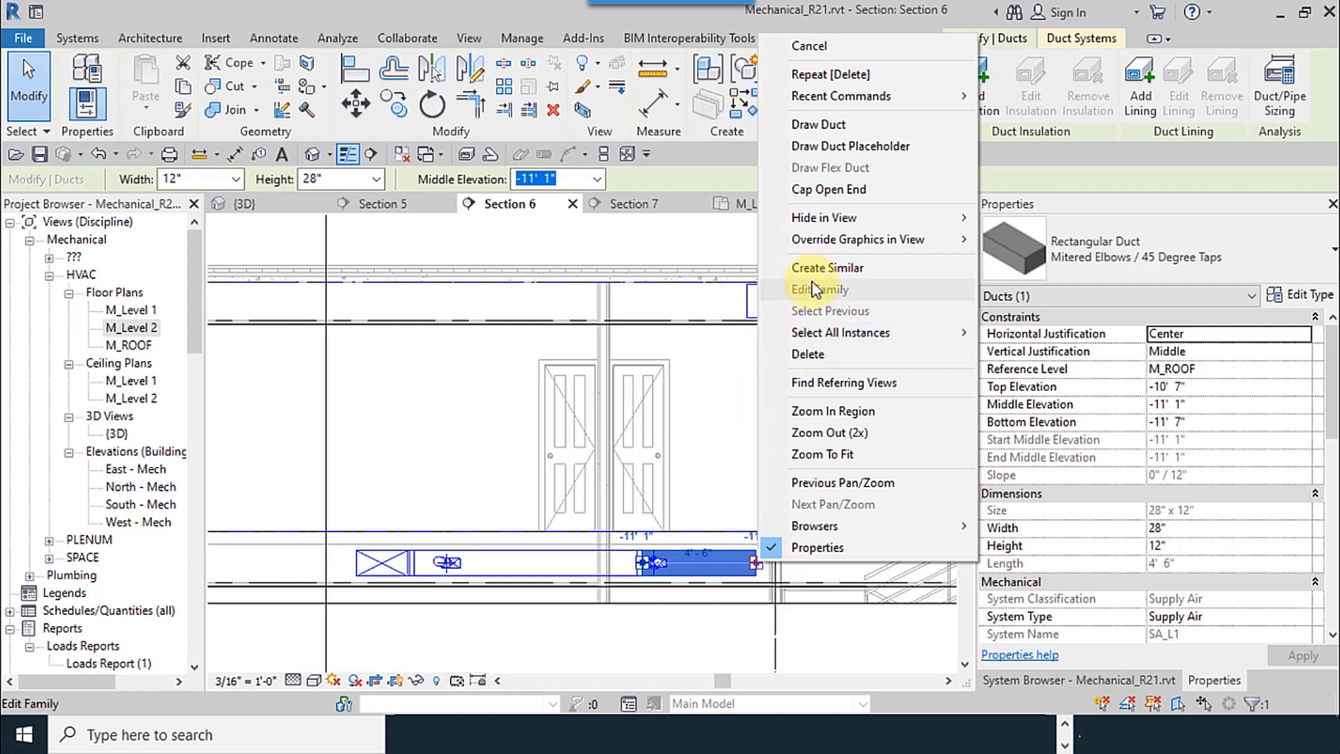
{"action": "left_click", "coordinate": [814, 124]}
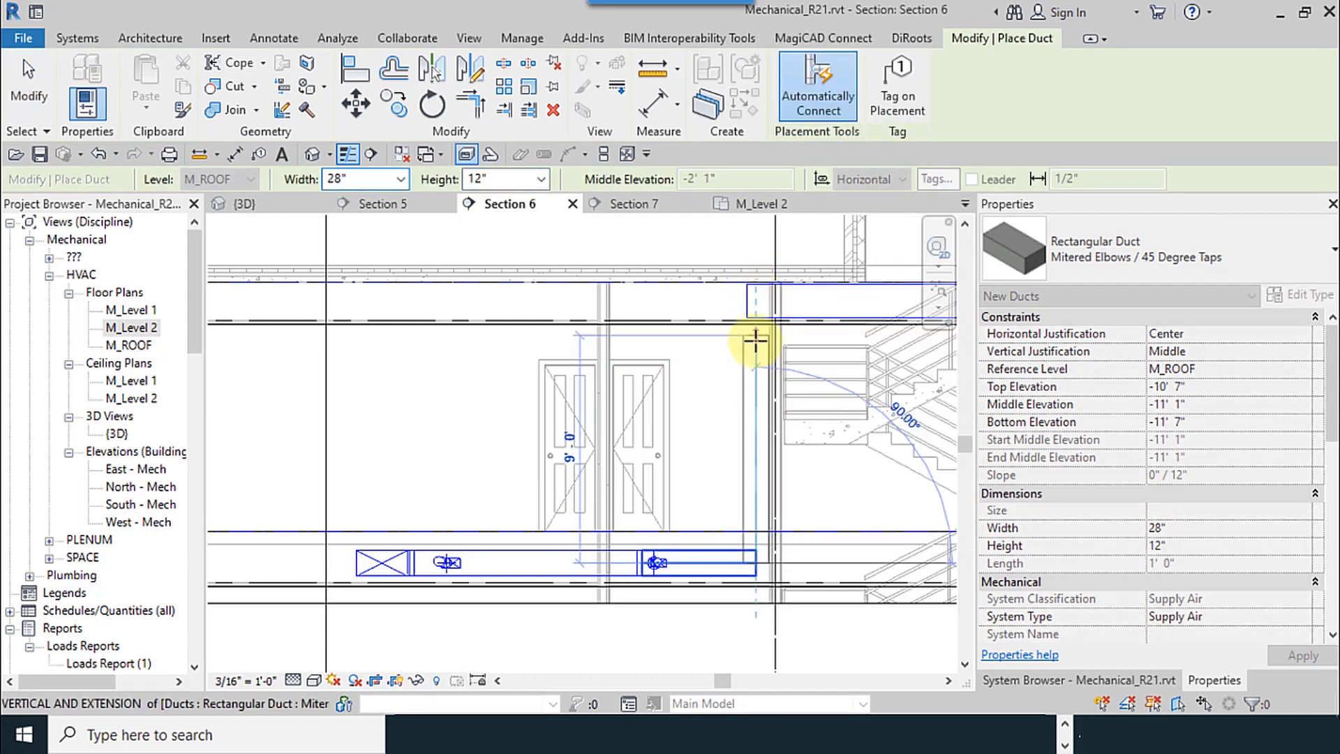
{"action": "left_click", "coordinate": [755, 337]}
{"action": "left_click", "coordinate": [28, 82]}
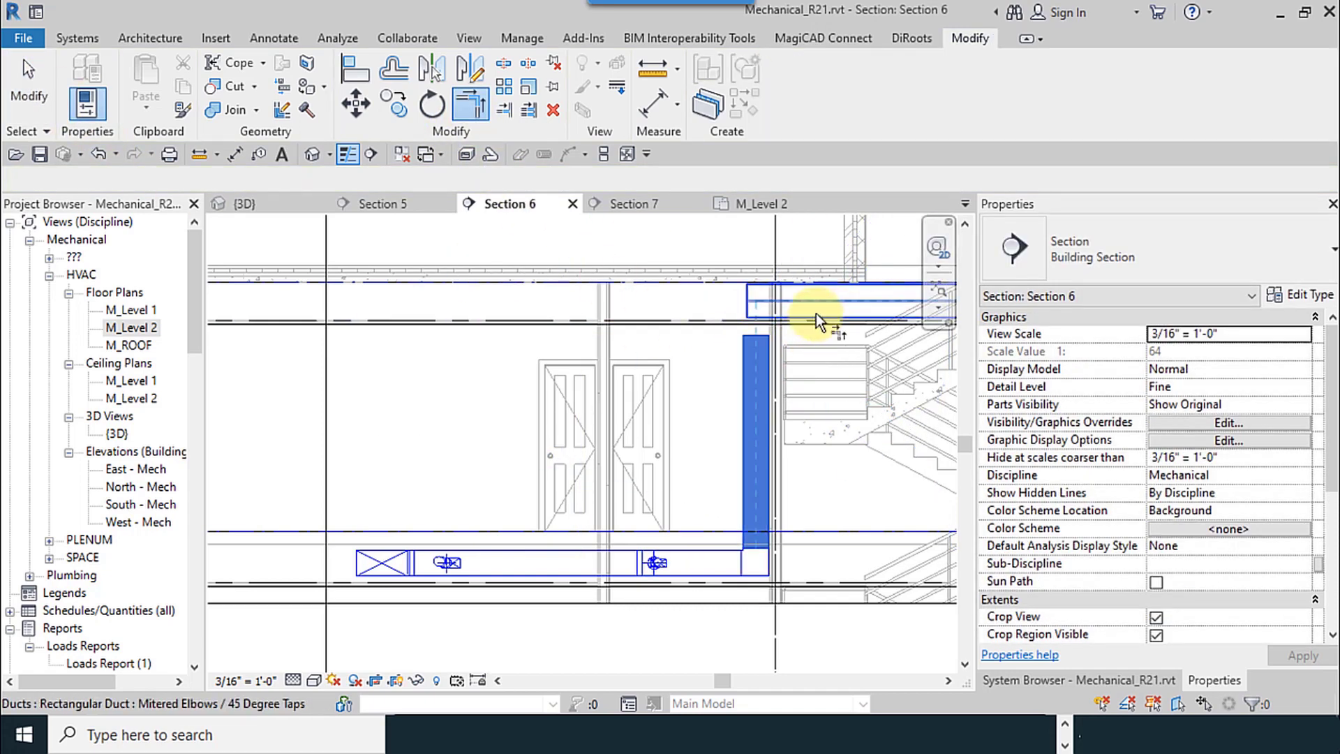
Try to trim the new vertical duct and the upper horizontal duct to a corner.
{"action": "left_click", "coordinate": [819, 358]}
{"action": "left_click", "coordinate": [1285, 691]}
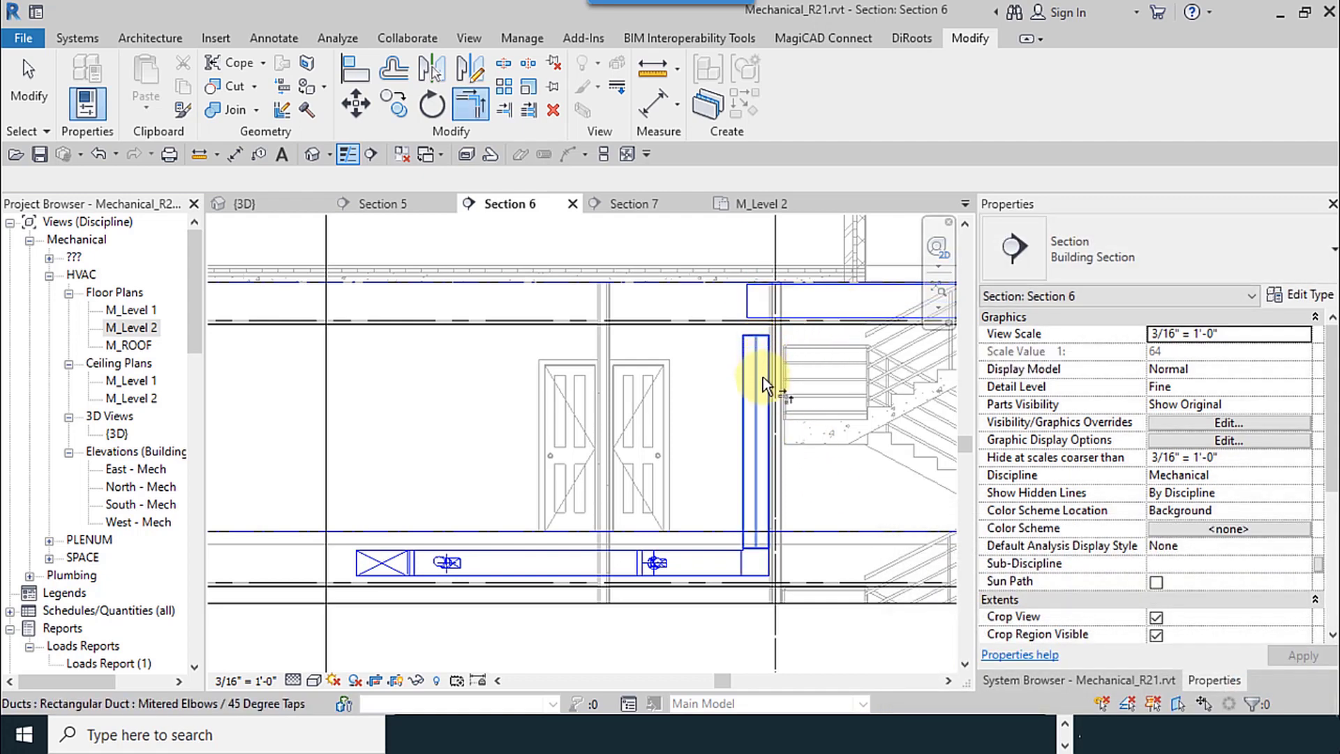
{"action": "key", "text": "t"}
{"action": "key", "text": "r"}
{"action": "left_click", "coordinate": [42, 105]}
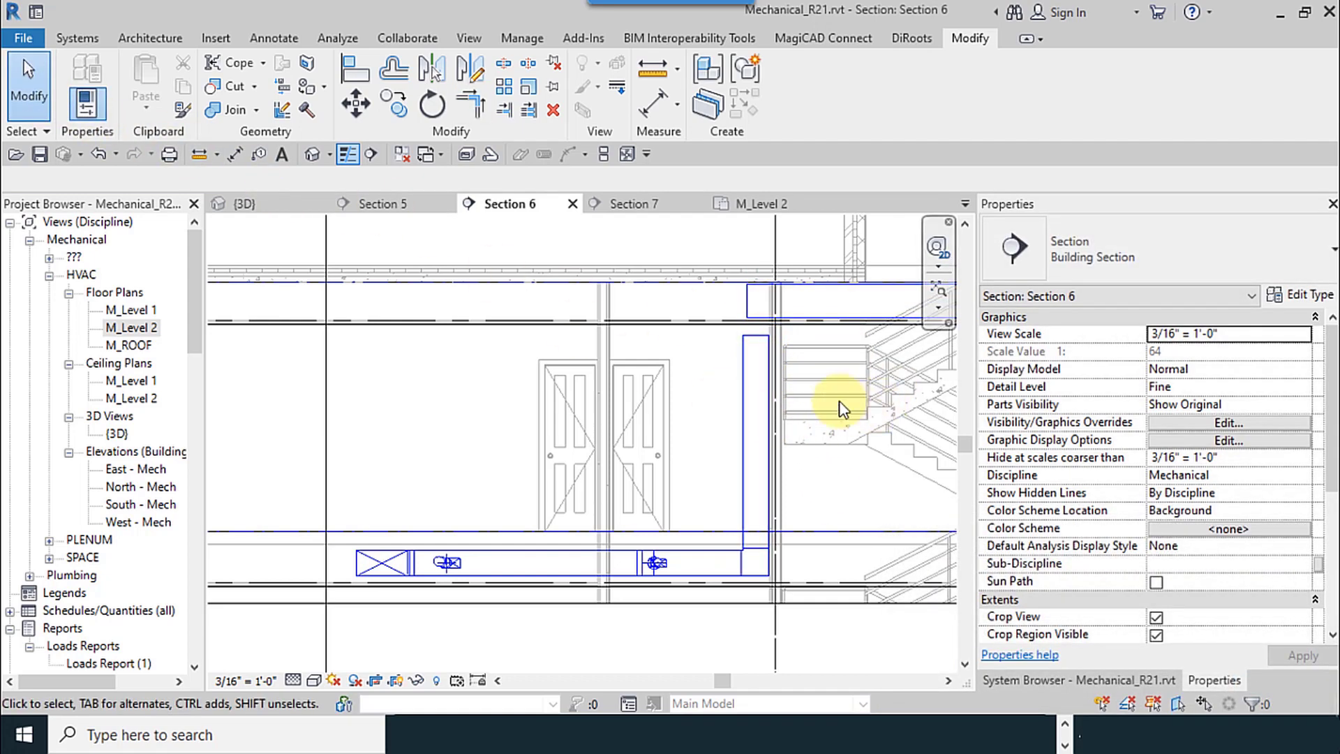
Shift the vertical duct in Section 6 away from the stairs toward the doors, clear of the upper duct's end.
{"action": "middle_click_drag", "start_coordinate": [813, 392], "coordinate": [778, 391]}
{"action": "left_click", "coordinate": [731, 388]}
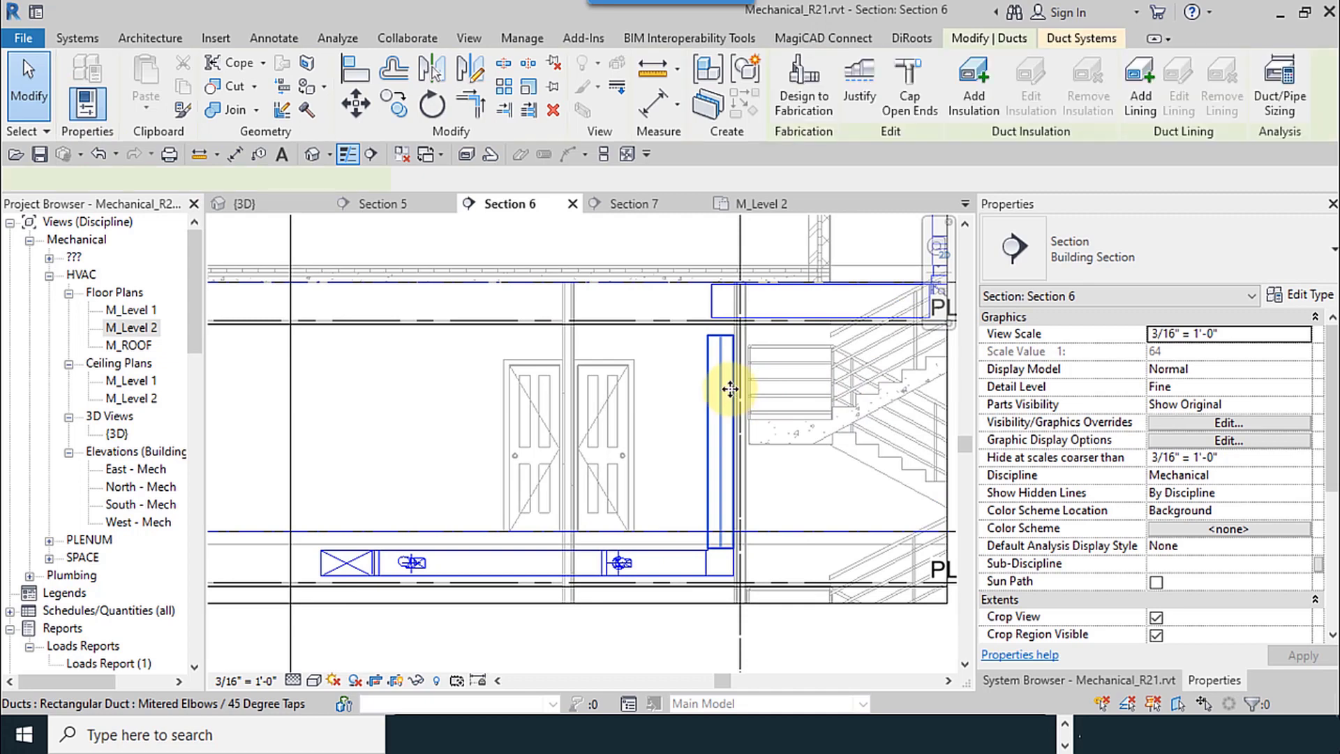
{"action": "left_click_drag", "start_coordinate": [724, 374], "coordinate": [692, 370]}
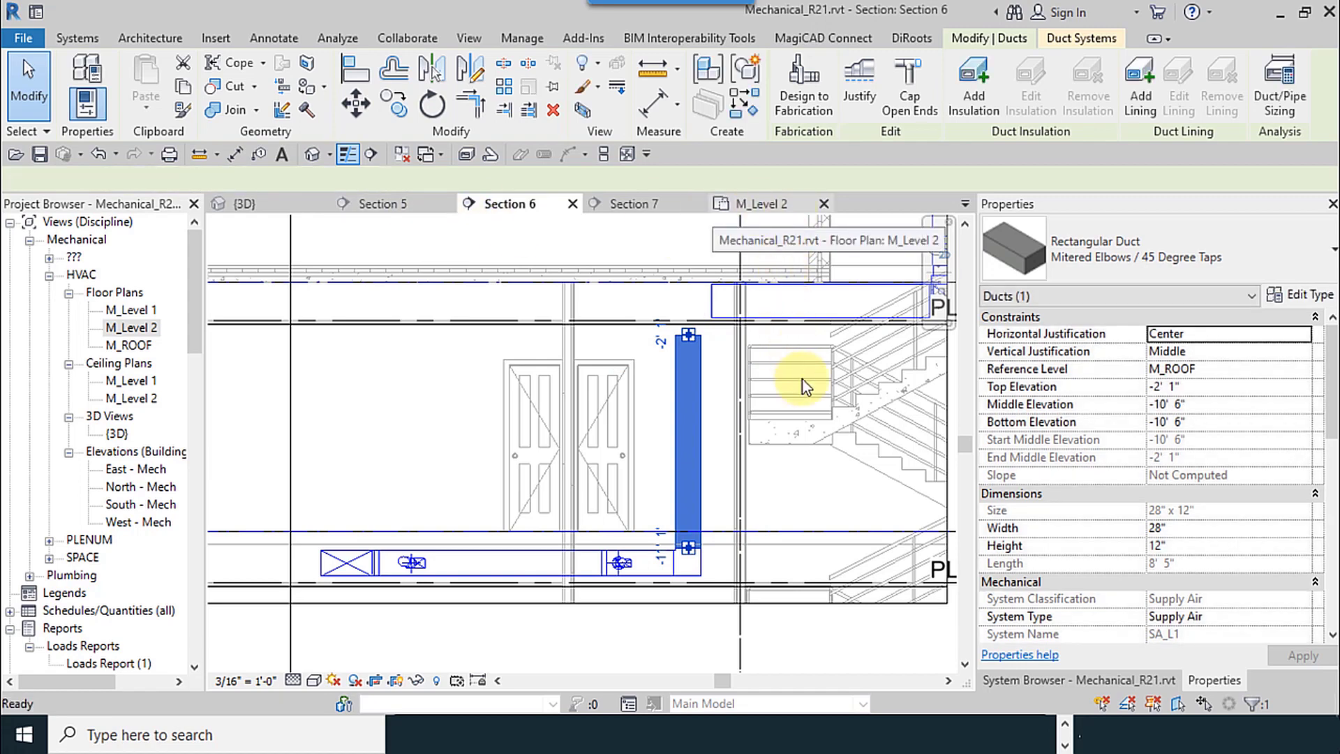
In the M_Level 2 plan, align the centerline of the 20" x 16" horizontal duct with the center of the vertical duct.
{"action": "scroll", "coordinate": [803, 384], "scroll_direction": "up", "scroll_amount": 4}
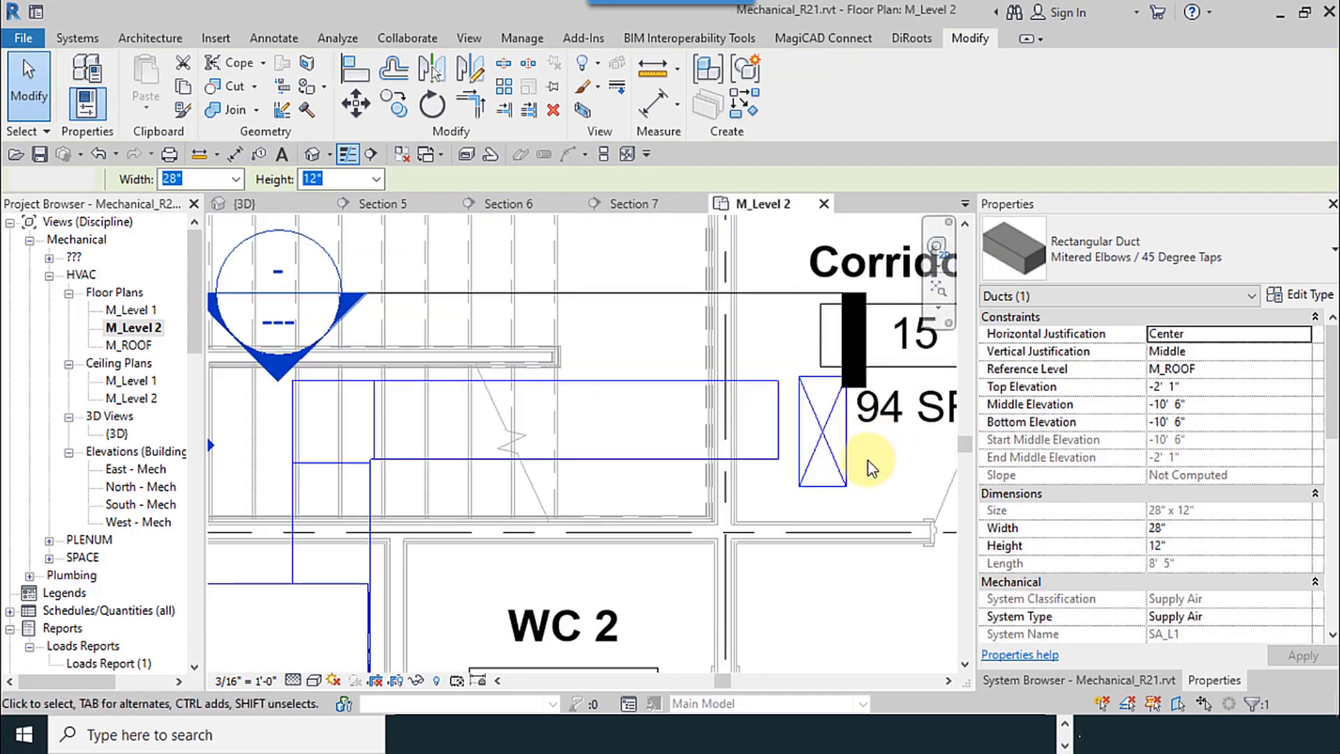
{"action": "left_click", "coordinate": [869, 468]}
{"action": "left_click", "coordinate": [356, 70]}
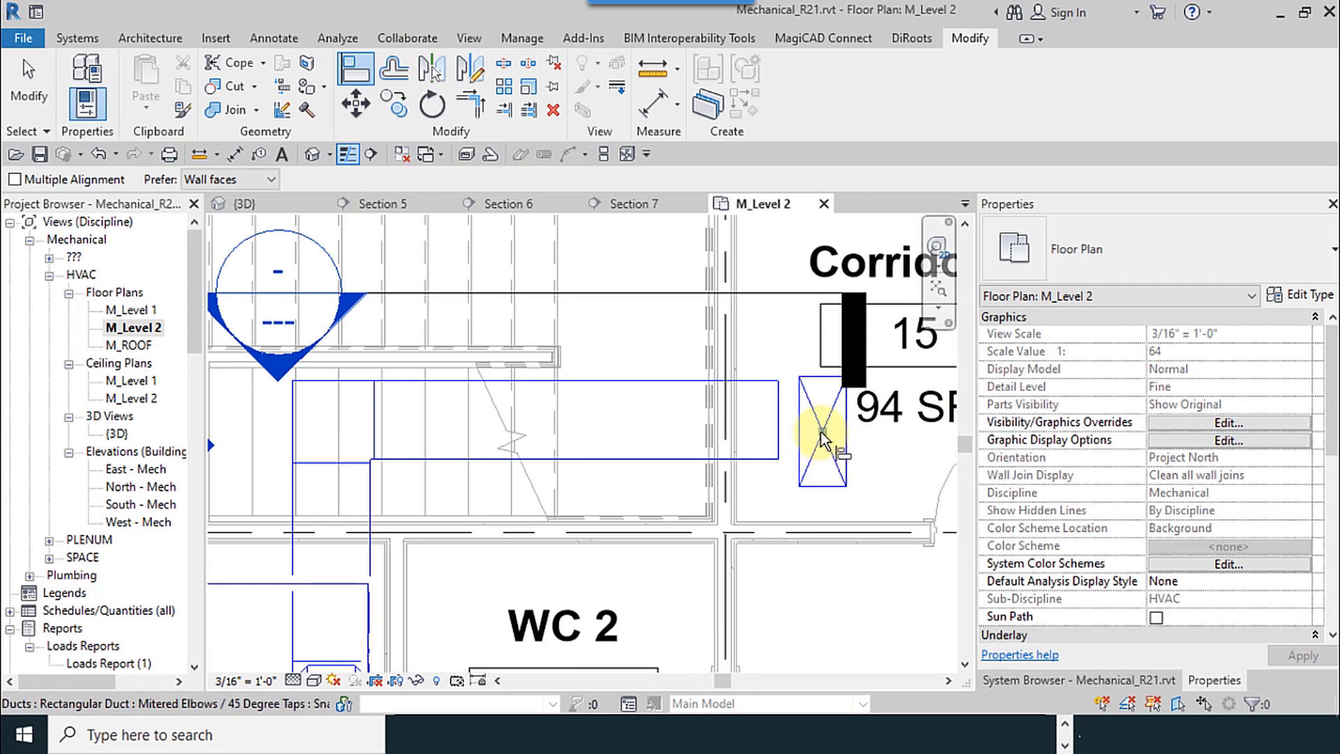
{"action": "left_click", "coordinate": [822, 440]}
{"action": "left_click", "coordinate": [761, 423]}
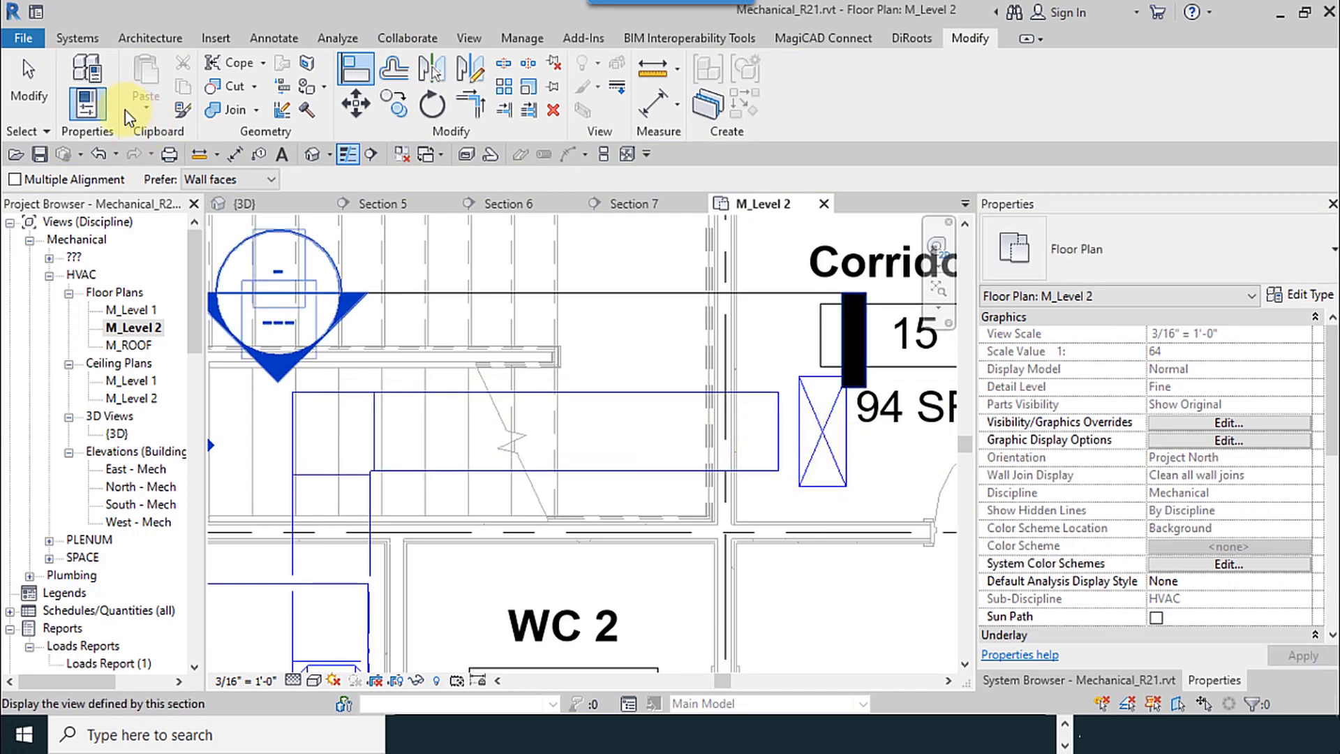
In the 3D view, trim the upper horizontal duct and the vertical riser to a corner.
{"action": "left_click", "coordinate": [248, 204]}
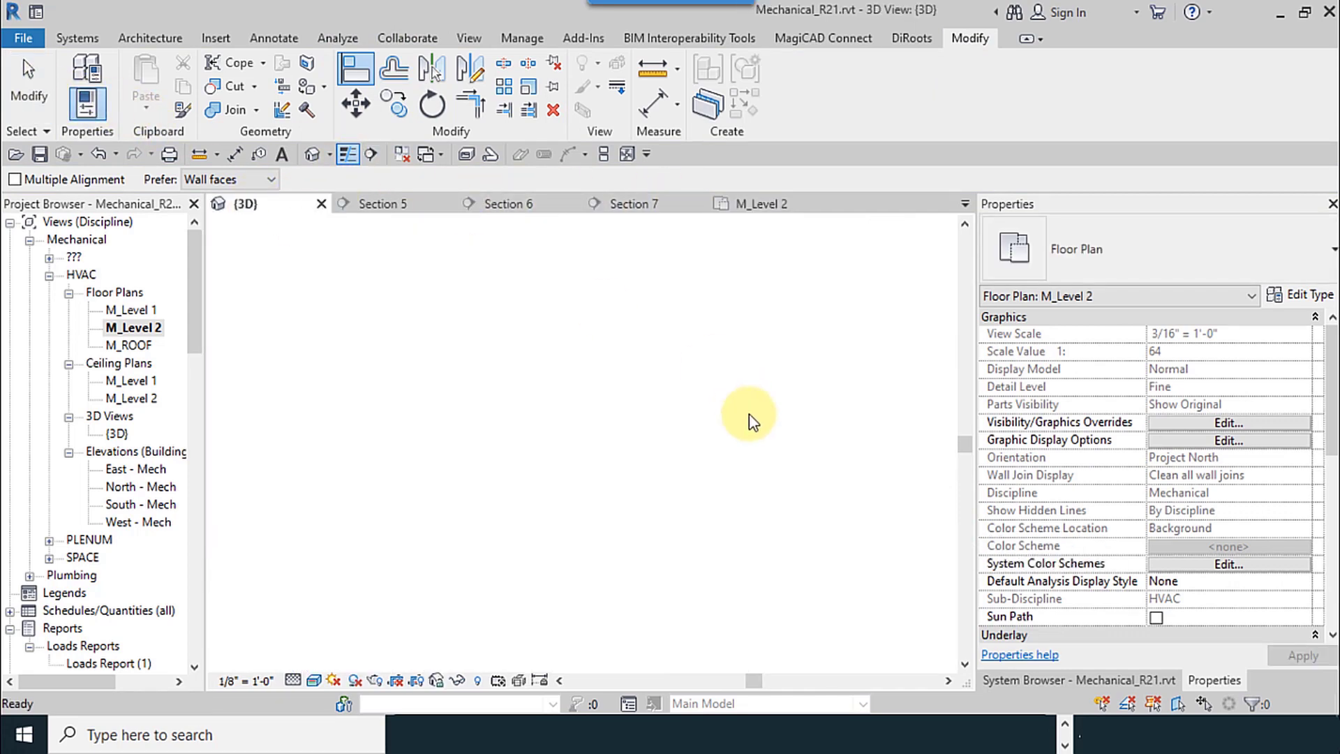
{"action": "scroll", "coordinate": [632, 463], "scroll_direction": "down", "scroll_amount": 5}
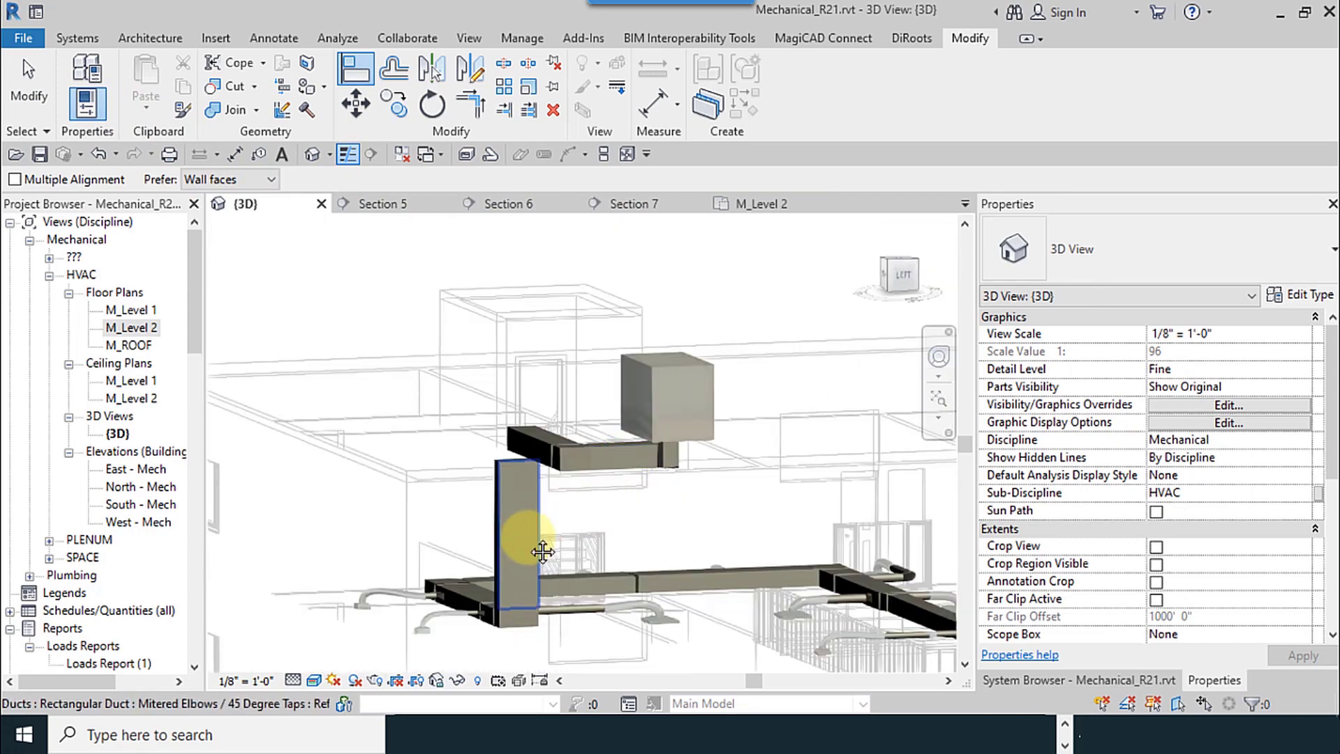
{"action": "middle_click_drag", "start_coordinate": [543, 551], "coordinate": [761, 631], "text": "shift"}
{"action": "left_click", "coordinate": [28, 85]}
{"action": "middle_click_drag", "start_coordinate": [509, 437], "coordinate": [561, 355]}
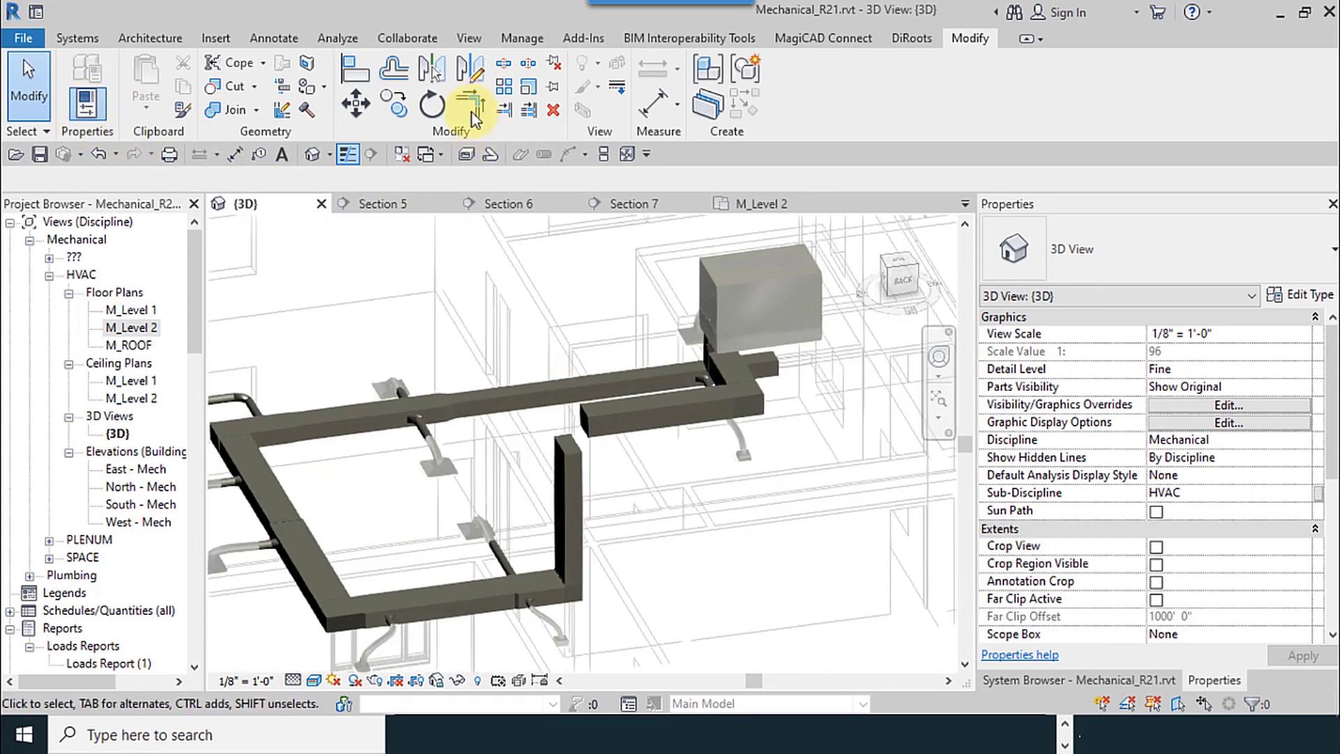
{"action": "left_click", "coordinate": [472, 106]}
{"action": "left_click", "coordinate": [610, 429]}
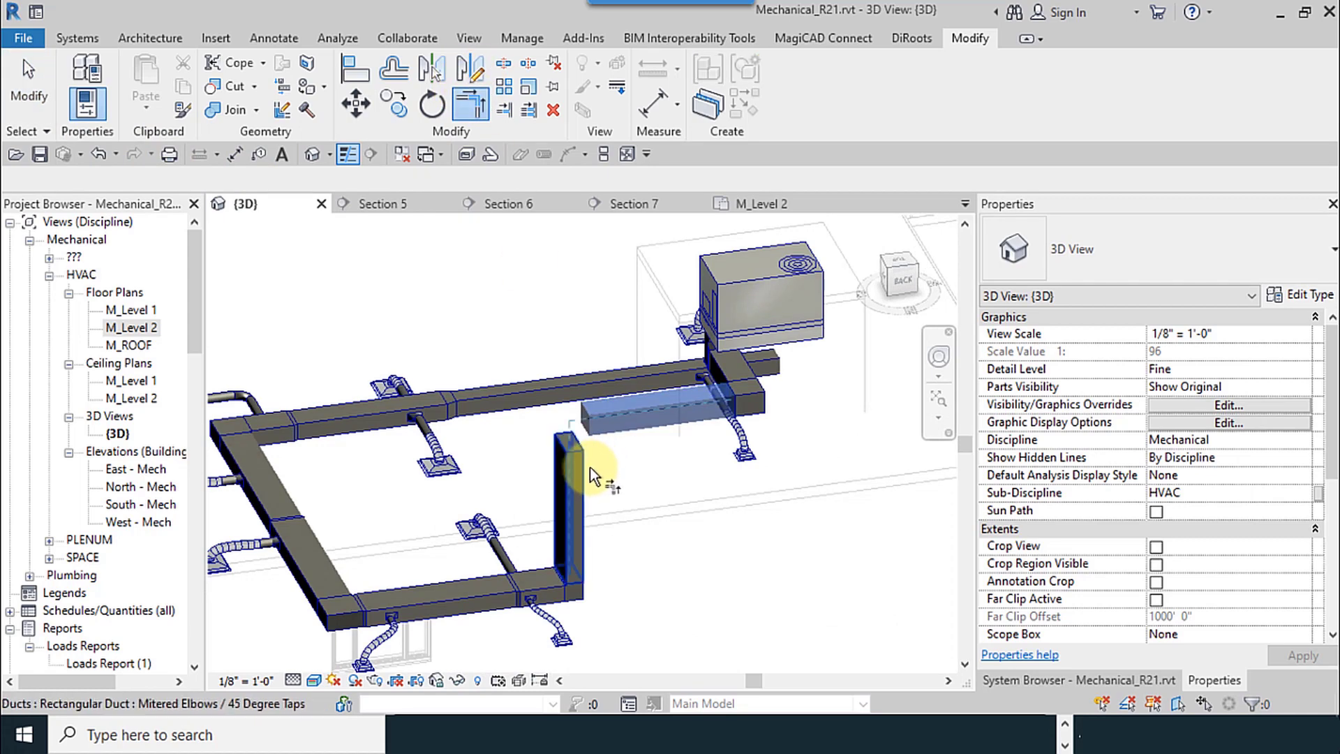
{"action": "left_click", "coordinate": [684, 483]}
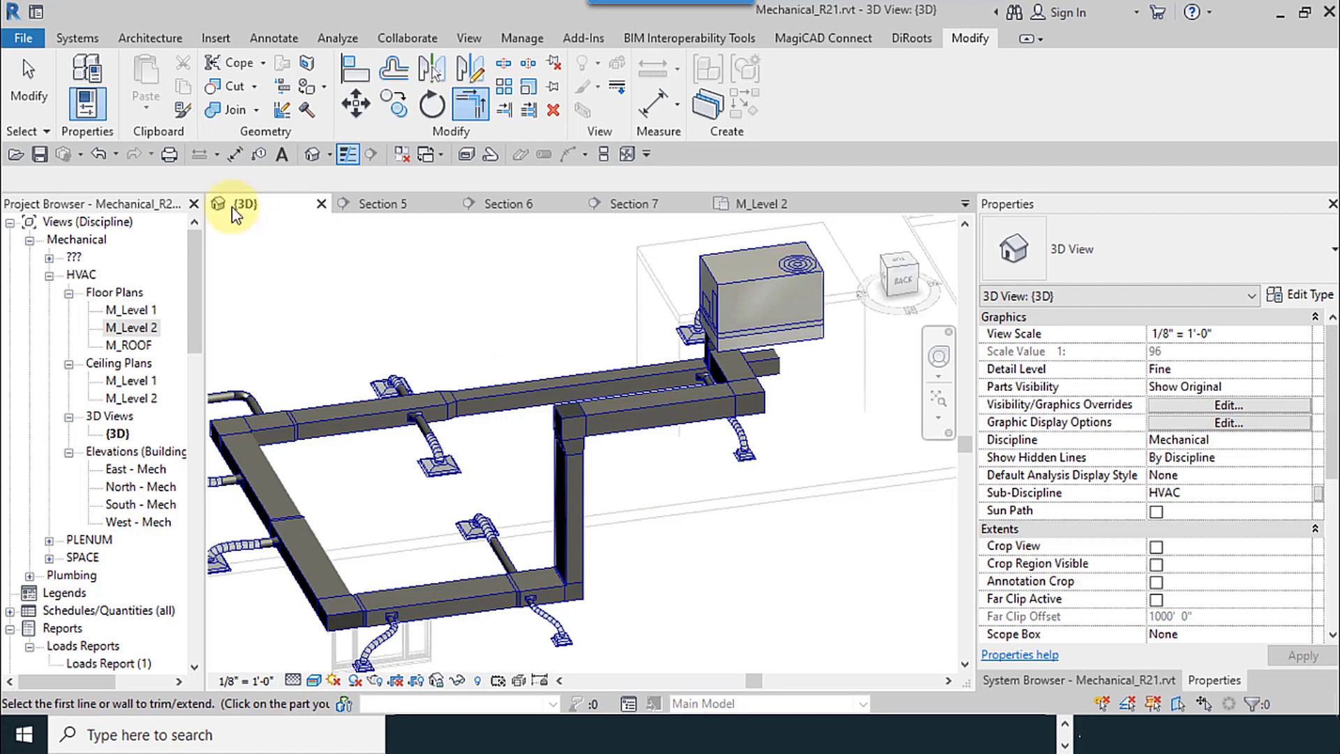
{"action": "left_click", "coordinate": [28, 84]}
{"action": "middle_click_drag", "start_coordinate": [628, 489], "coordinate": [667, 516], "text": "shift"}
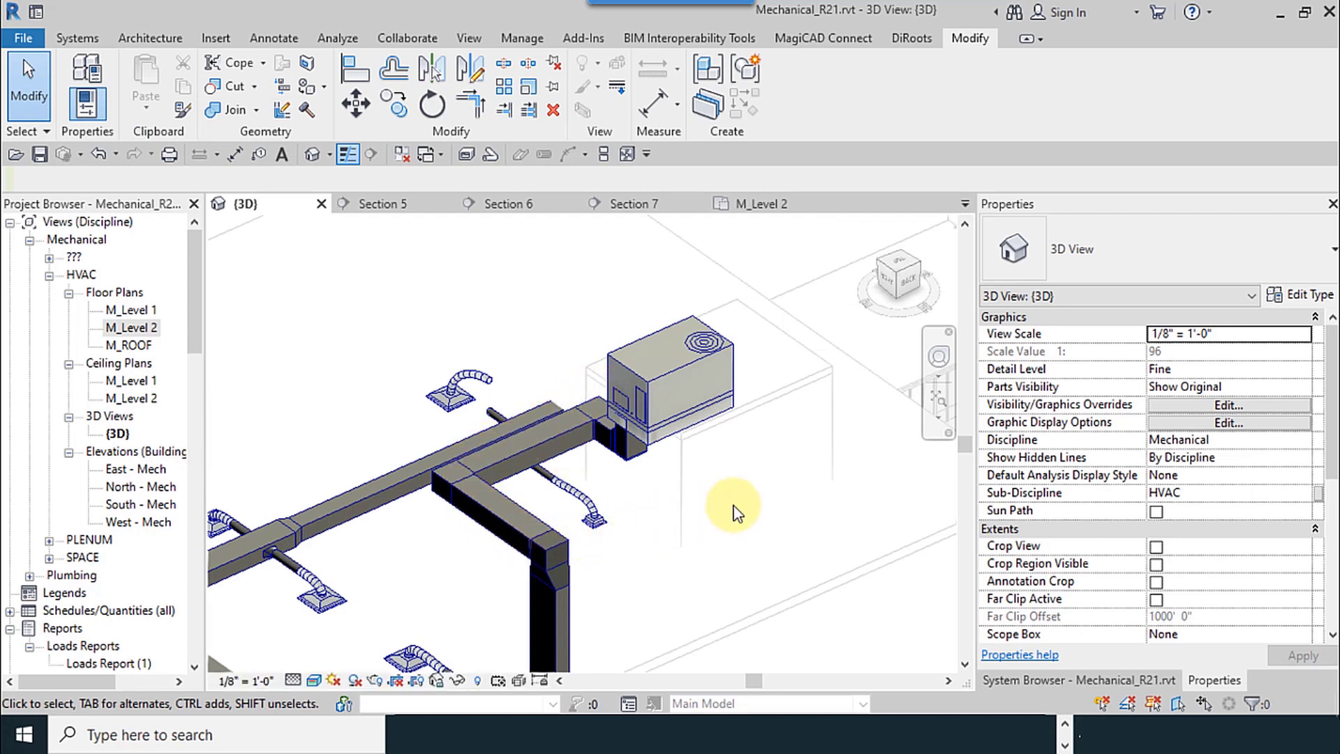
{"action": "middle_click_drag", "start_coordinate": [737, 513], "coordinate": [615, 462], "text": "shift"}
{"action": "scroll", "coordinate": [628, 412], "scroll_direction": "up", "scroll_amount": 5}
{"action": "left_click", "coordinate": [639, 447]}
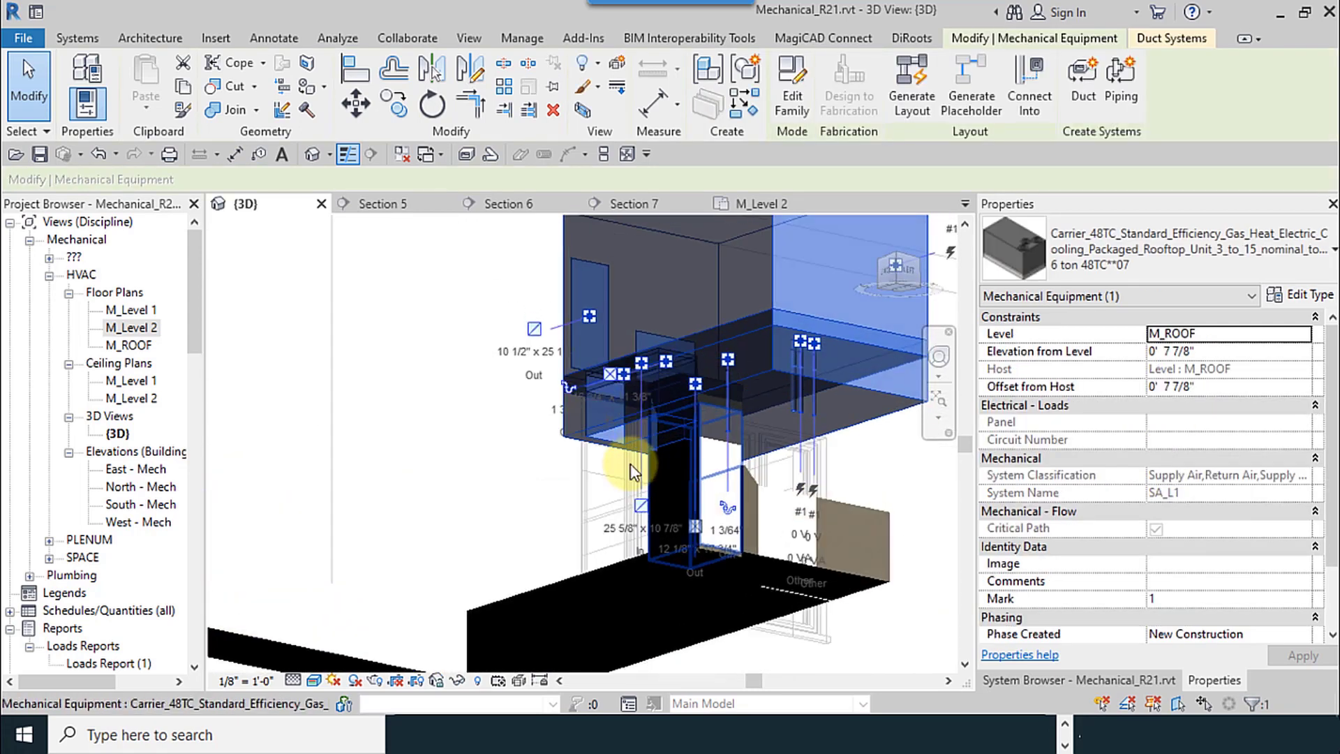
{"action": "left_click", "coordinate": [641, 505]}
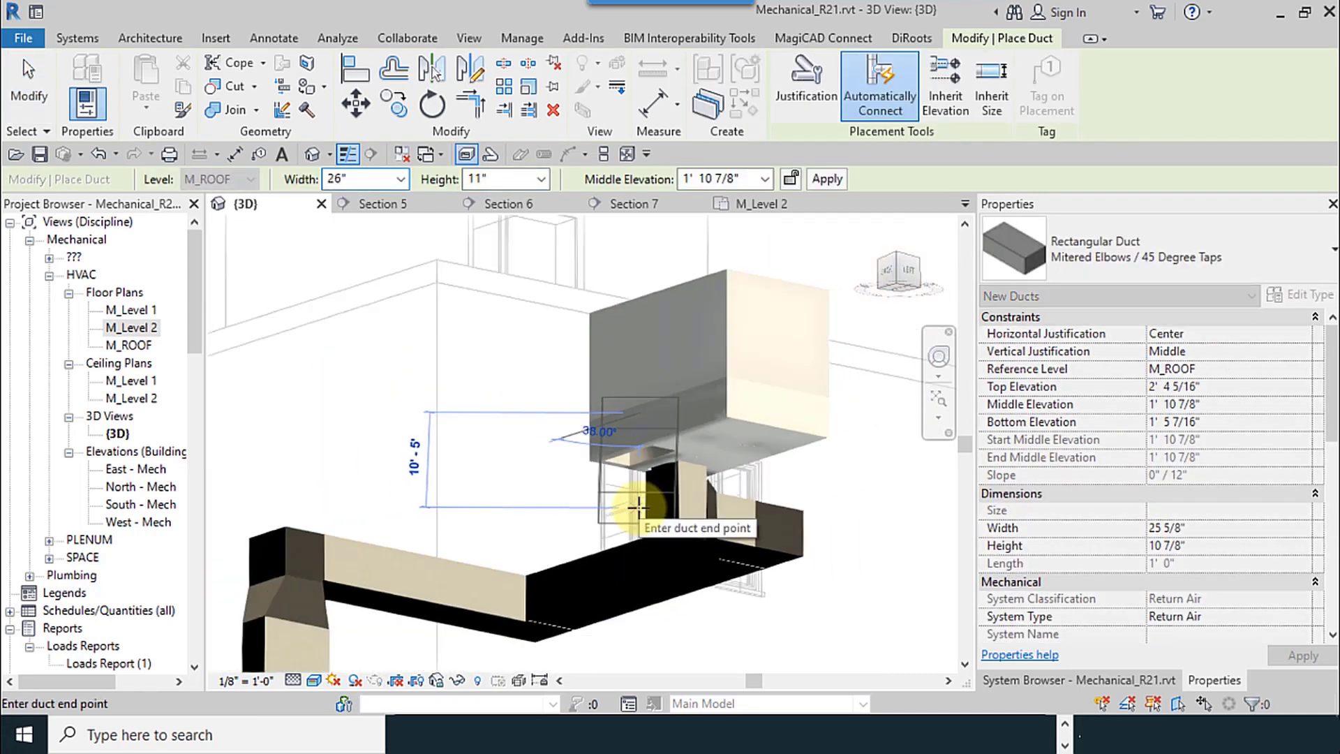
{"action": "scroll", "coordinate": [653, 620], "scroll_direction": "down", "scroll_amount": 2}
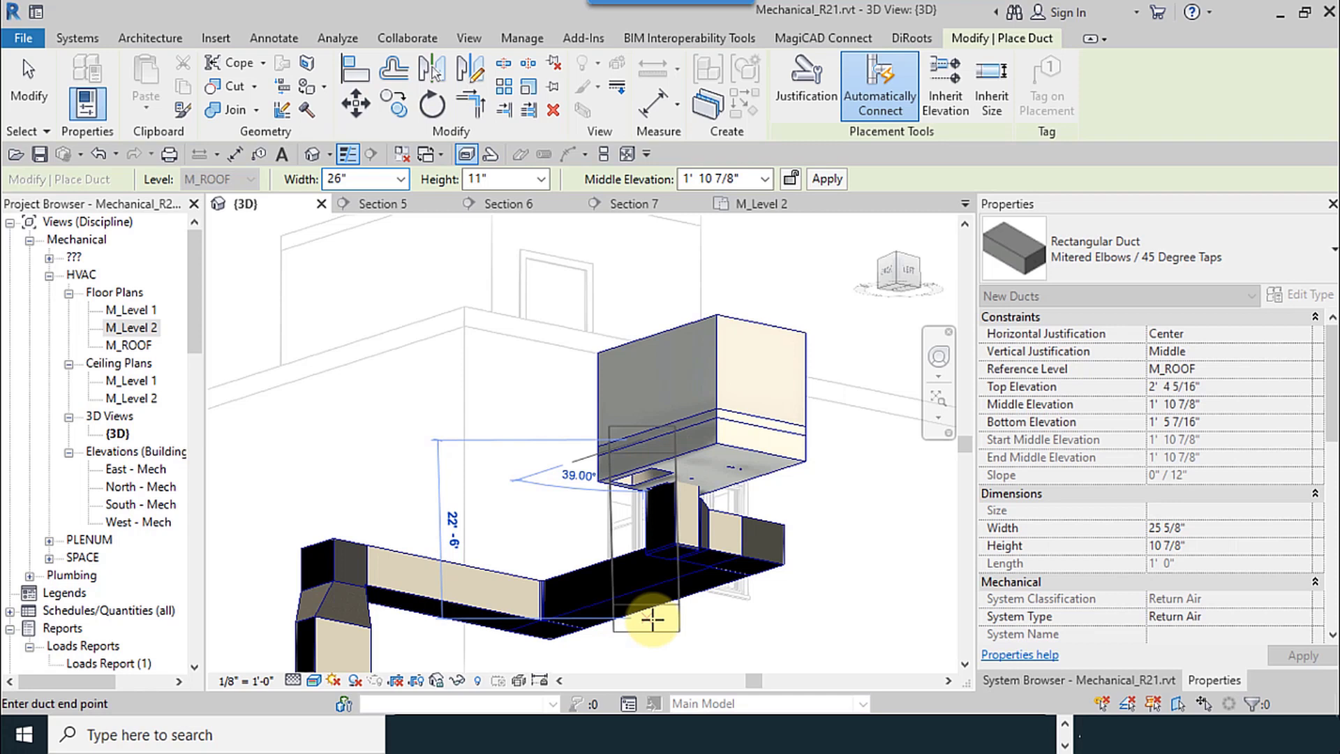
{"action": "key", "text": "Escape"}
{"action": "scroll", "coordinate": [682, 539], "scroll_direction": "up", "scroll_amount": 3}
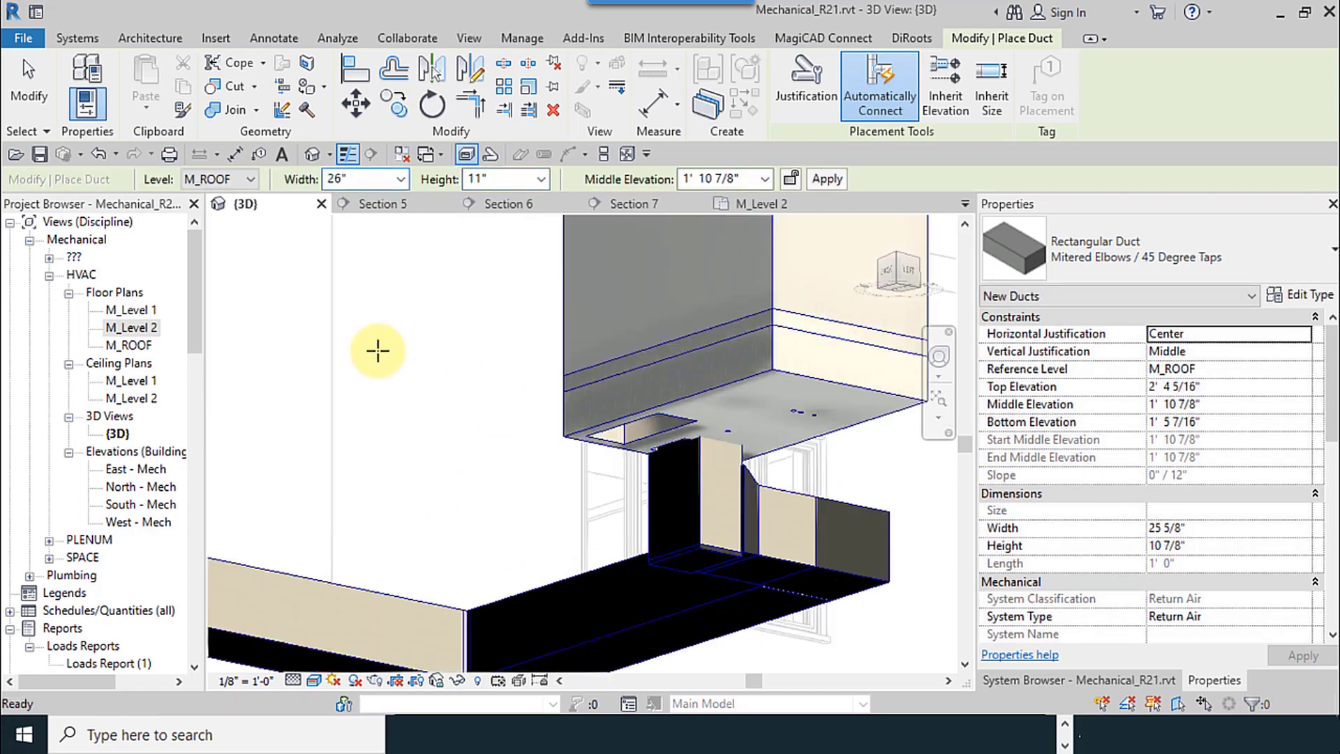
{"action": "key", "text": "Escape"}
In the M_Level 1 plan, move the Section 5 line closer to the vertical duct and past the horizontal duct run.
{"action": "middle_click_drag", "start_coordinate": [428, 455], "coordinate": [756, 326], "text": "shift"}
{"action": "scroll", "coordinate": [486, 429], "scroll_direction": "down", "scroll_amount": 3}
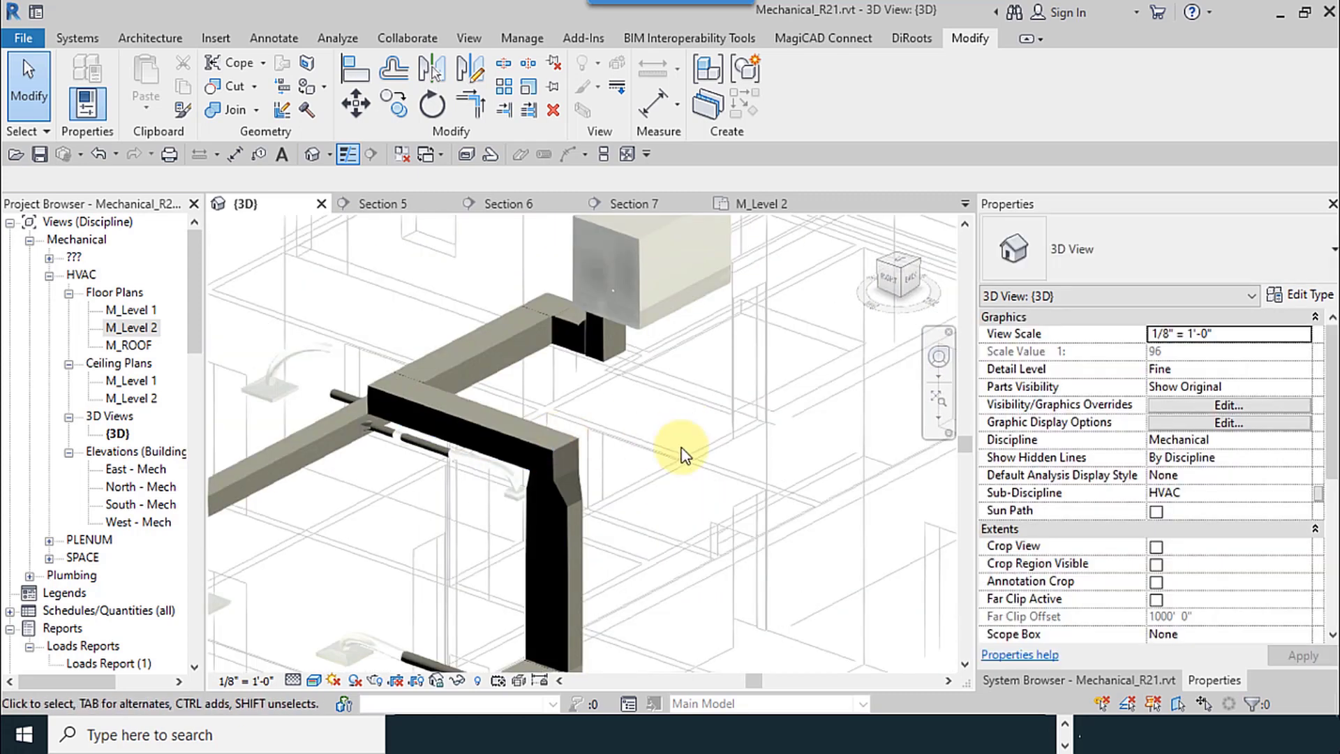
{"action": "middle_click_drag", "start_coordinate": [684, 455], "coordinate": [604, 516]}
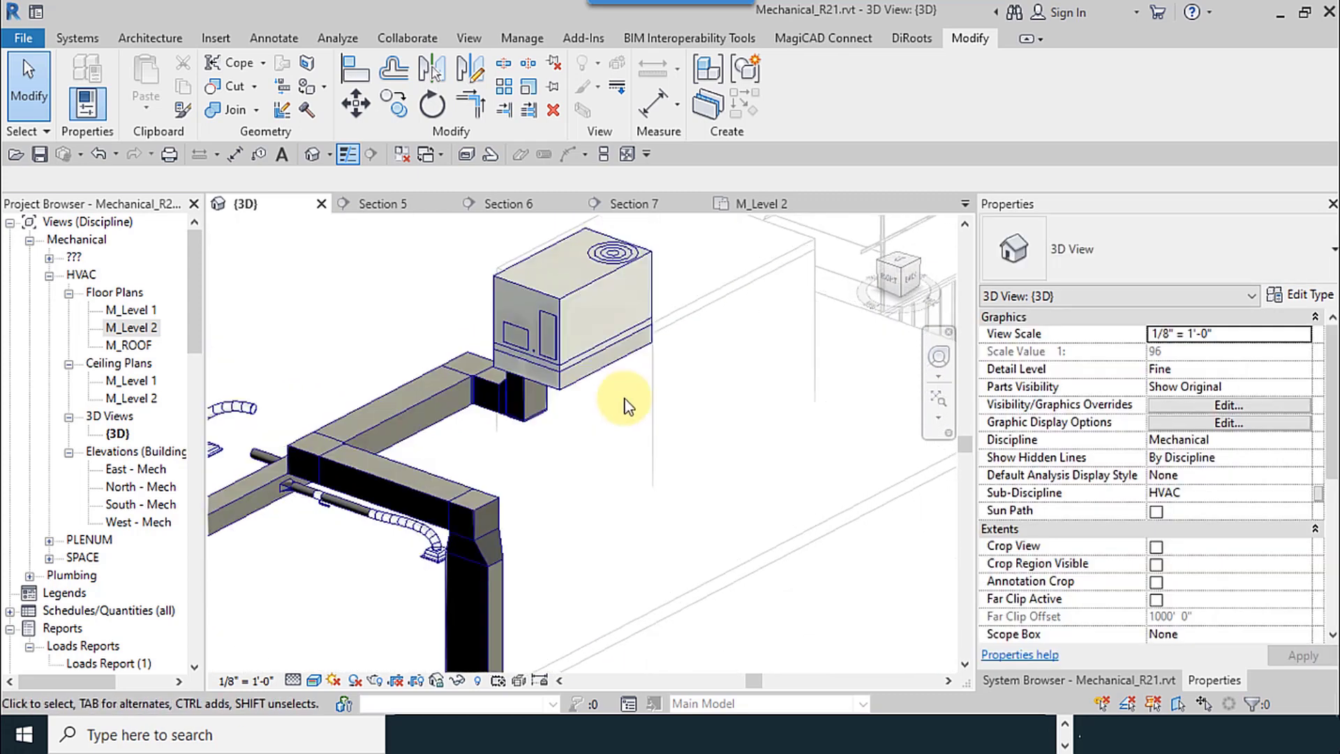
{"action": "left_click", "coordinate": [663, 209]}
{"action": "left_click", "coordinate": [754, 203]}
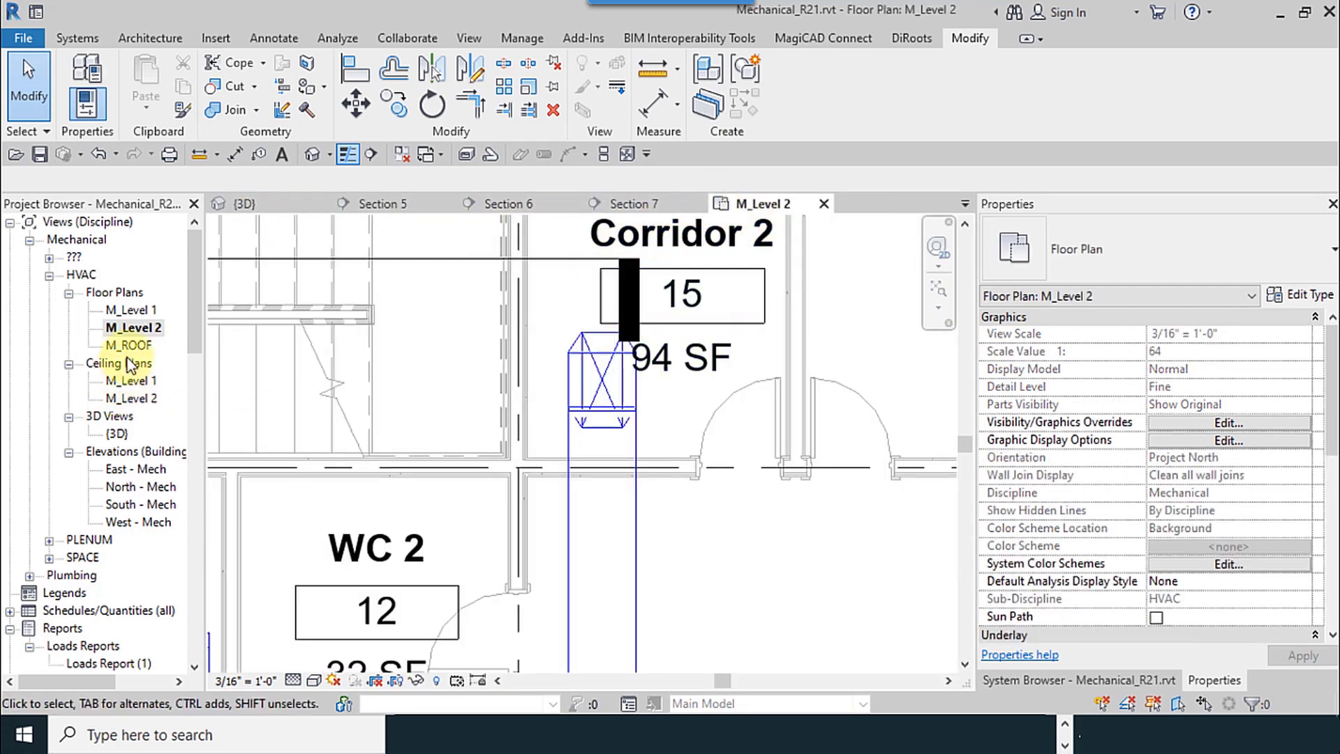
{"action": "double_click", "coordinate": [132, 309]}
{"action": "scroll", "coordinate": [559, 428], "scroll_direction": "up", "scroll_amount": 3}
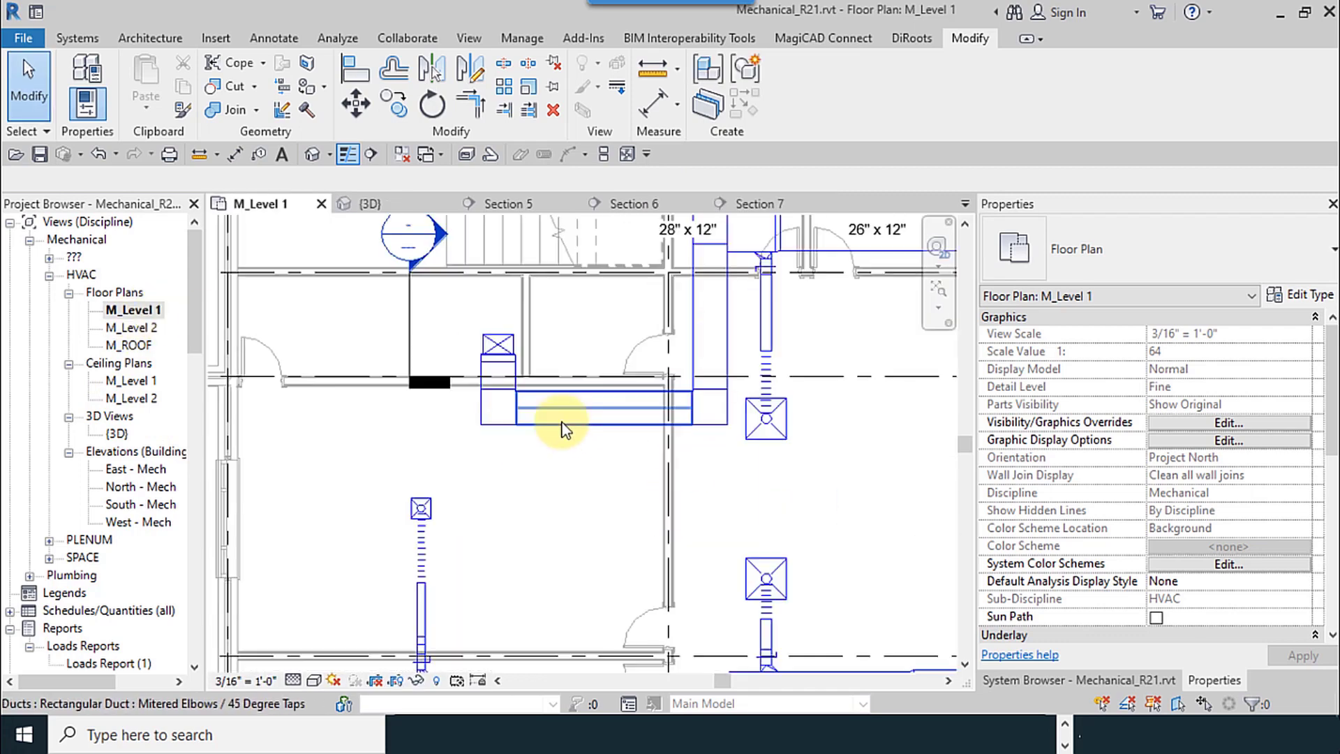
{"action": "middle_click_drag", "start_coordinate": [479, 484], "coordinate": [533, 542]}
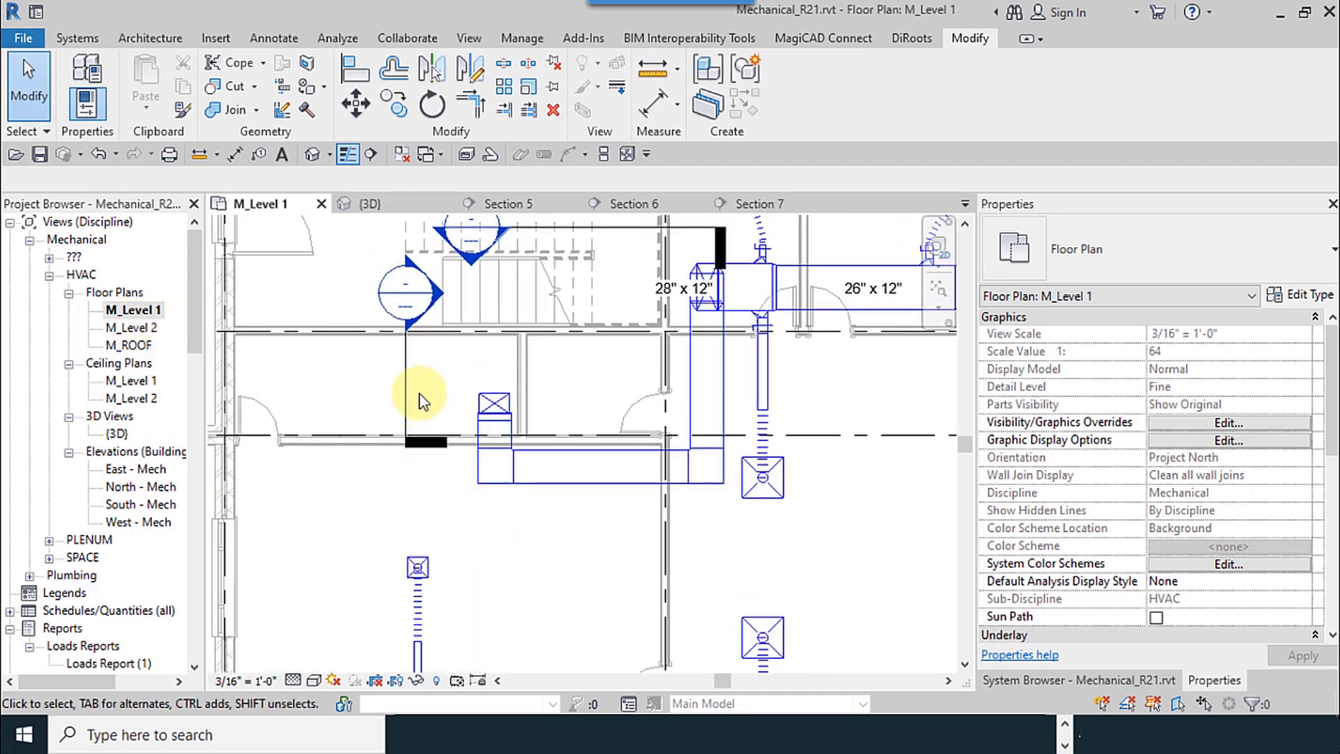
{"action": "left_click", "coordinate": [406, 353]}
{"action": "left_click_drag", "start_coordinate": [409, 358], "coordinate": [456, 433]}
Open the Section 5 view from its section mark in the plan.
{"action": "right_click", "coordinate": [458, 433]}
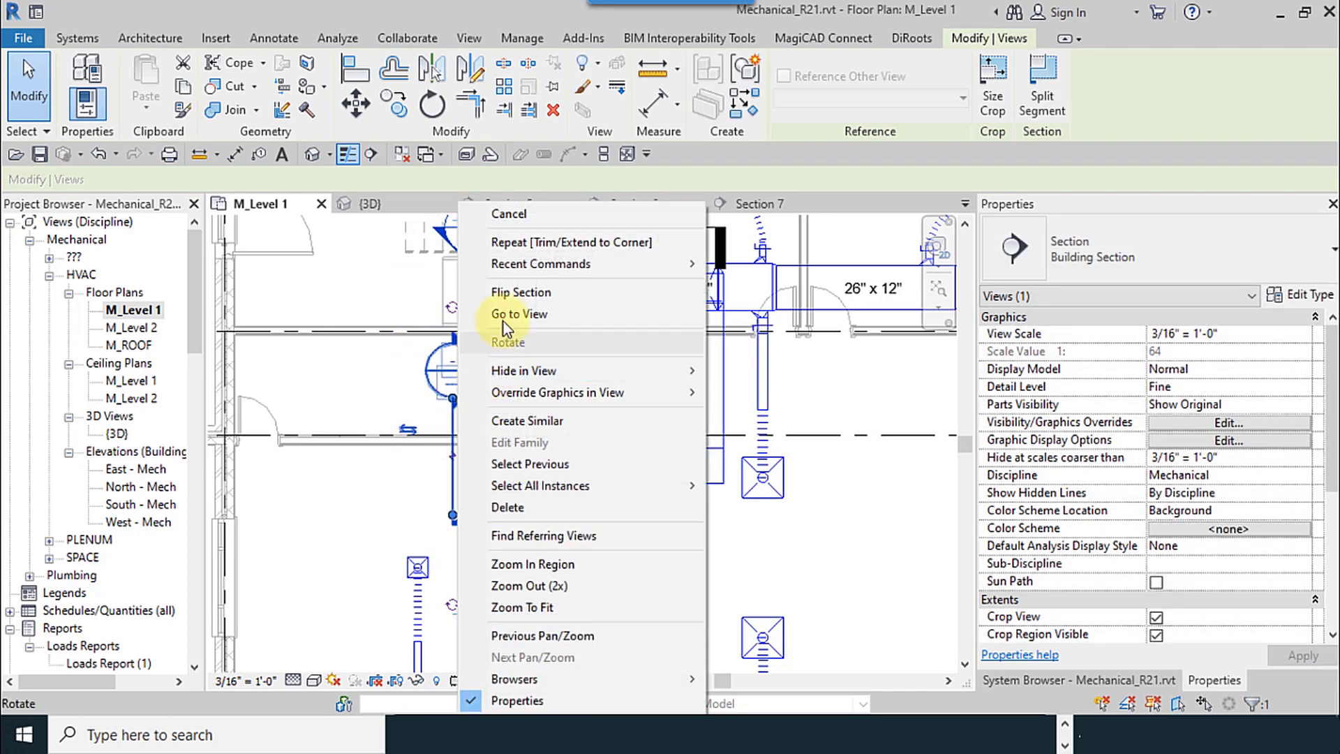
{"action": "left_click", "coordinate": [504, 320]}
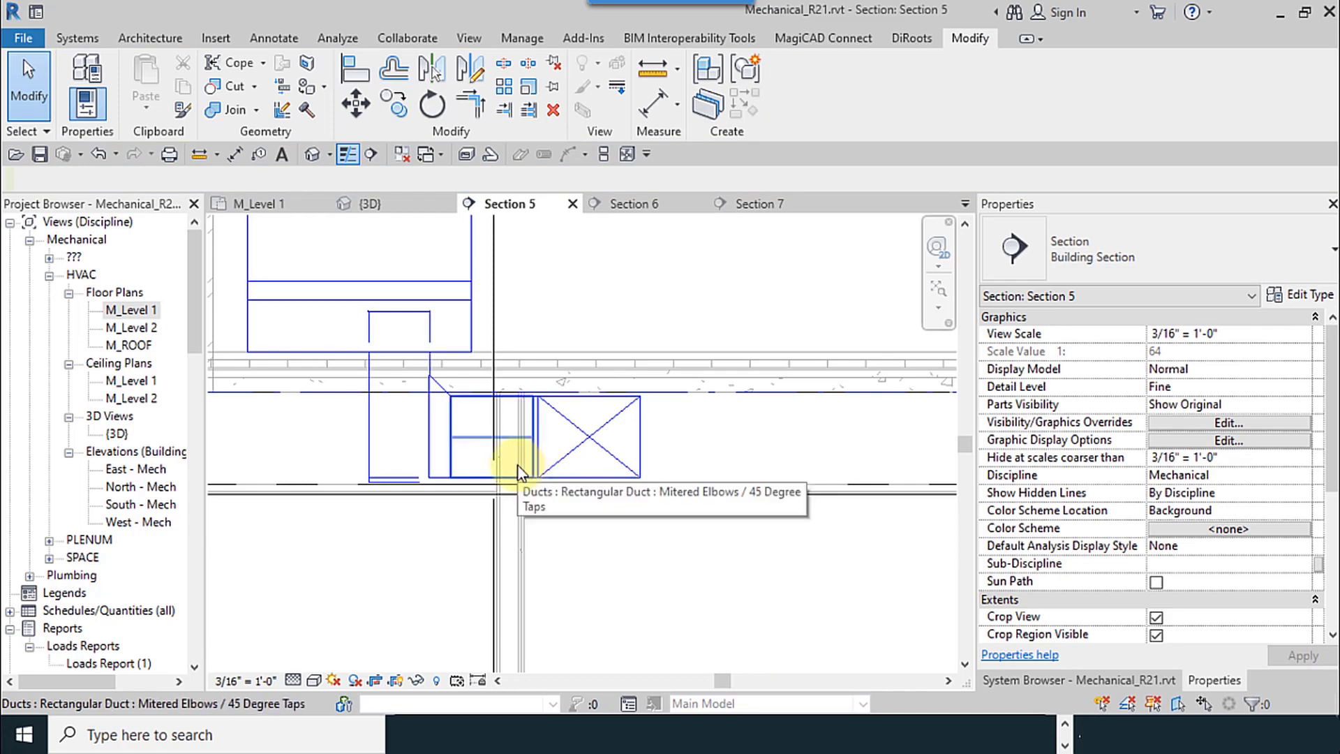
{"action": "left_click", "coordinate": [573, 203]}
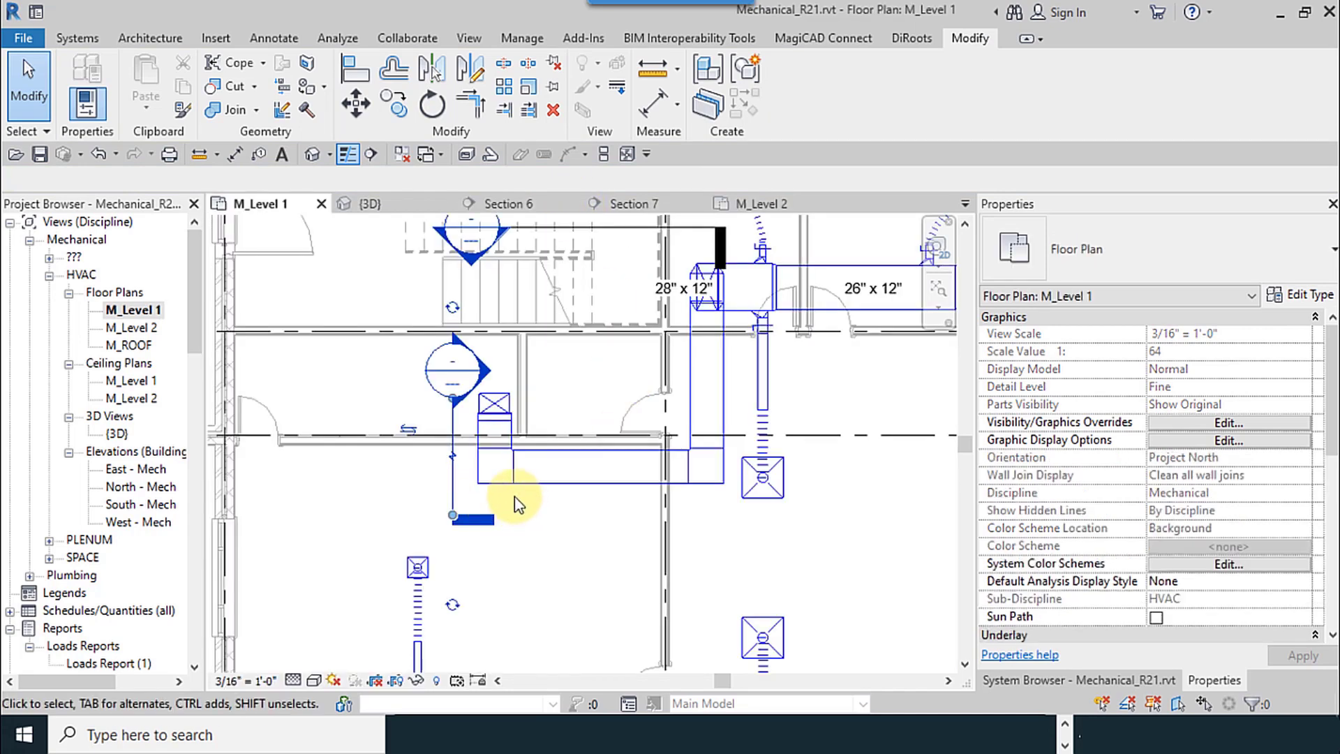
{"action": "double_click", "coordinate": [477, 414]}
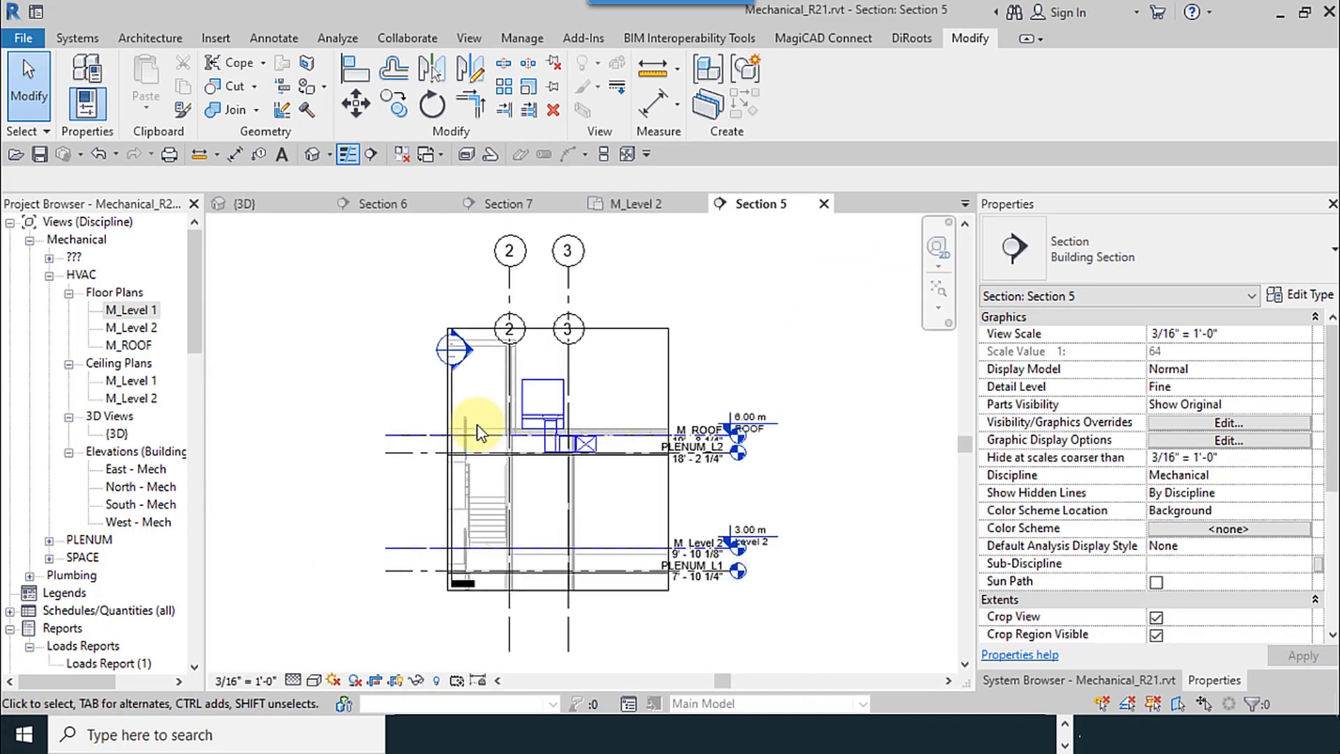
Draw an 11" x 26" return duct from the rooftop unit's return connector down below PLENUM_L2, turning horizontally at middle elevation -2' 7 1/8".
{"action": "scroll", "coordinate": [528, 459], "scroll_direction": "up", "scroll_amount": 3}
{"action": "scroll", "coordinate": [528, 458], "scroll_direction": "up", "scroll_amount": 2}
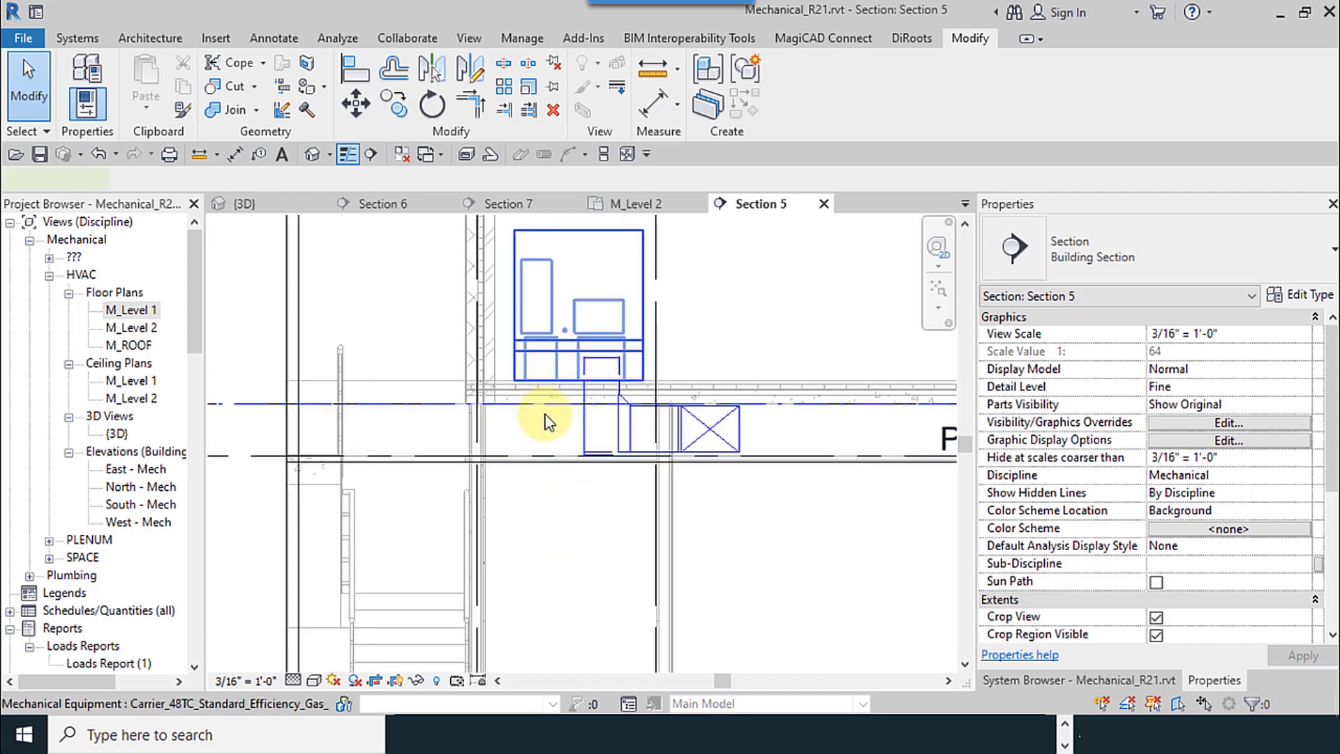
{"action": "left_click", "coordinate": [548, 421]}
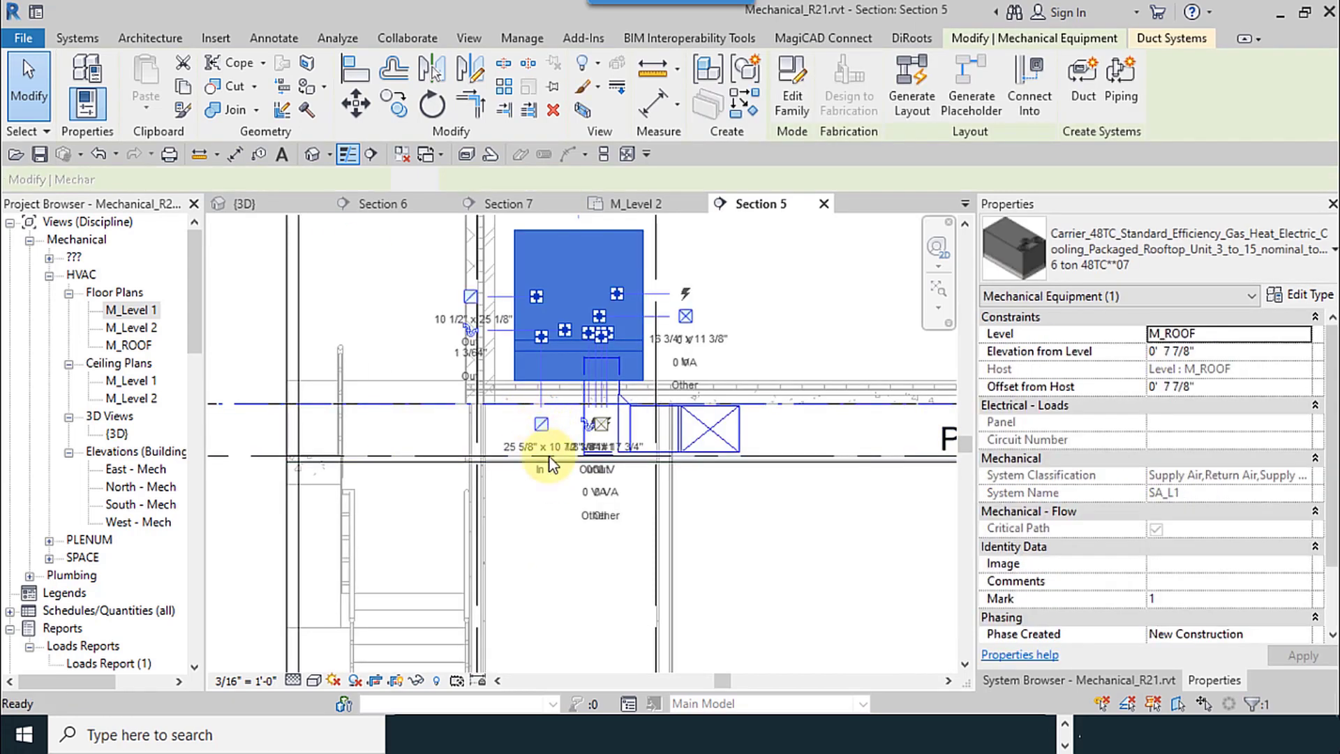
{"action": "left_click", "coordinate": [542, 424]}
{"action": "scroll", "coordinate": [534, 428], "scroll_direction": "down", "scroll_amount": 1}
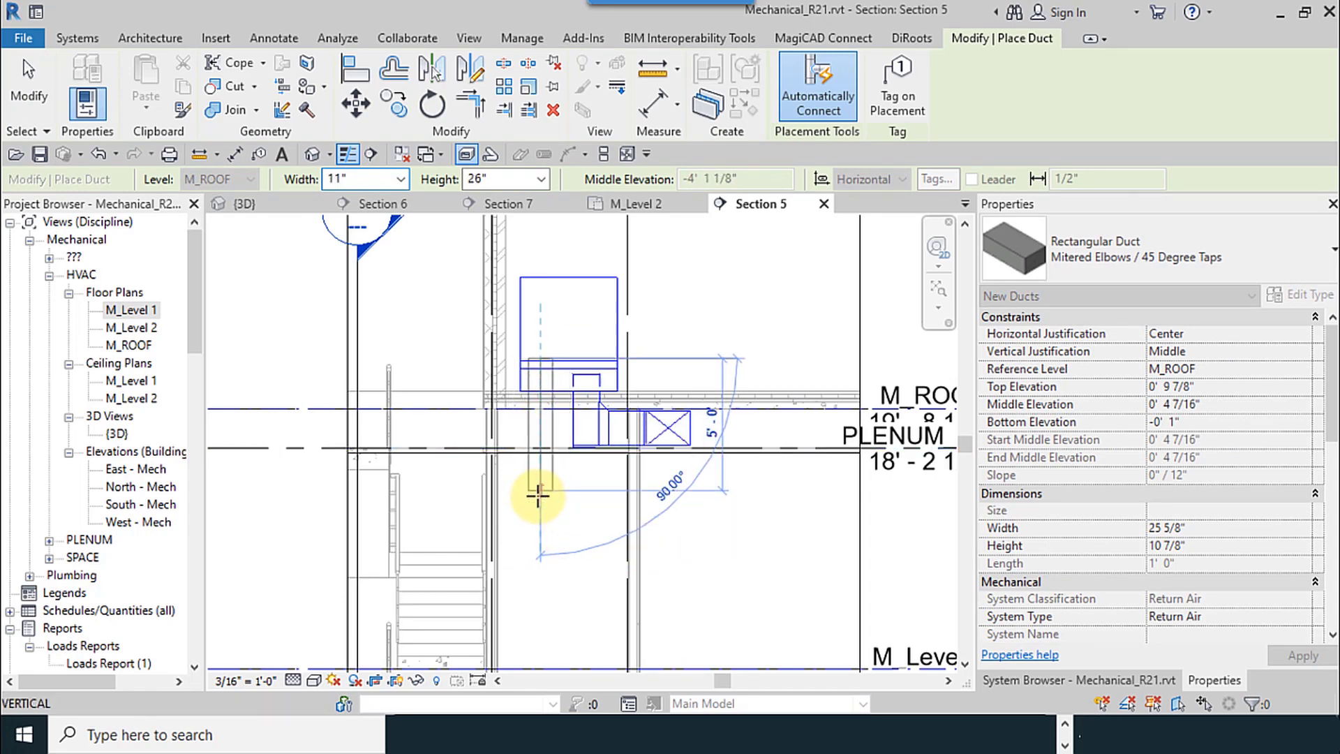
{"action": "scroll", "coordinate": [537, 496], "scroll_direction": "down", "scroll_amount": 2}
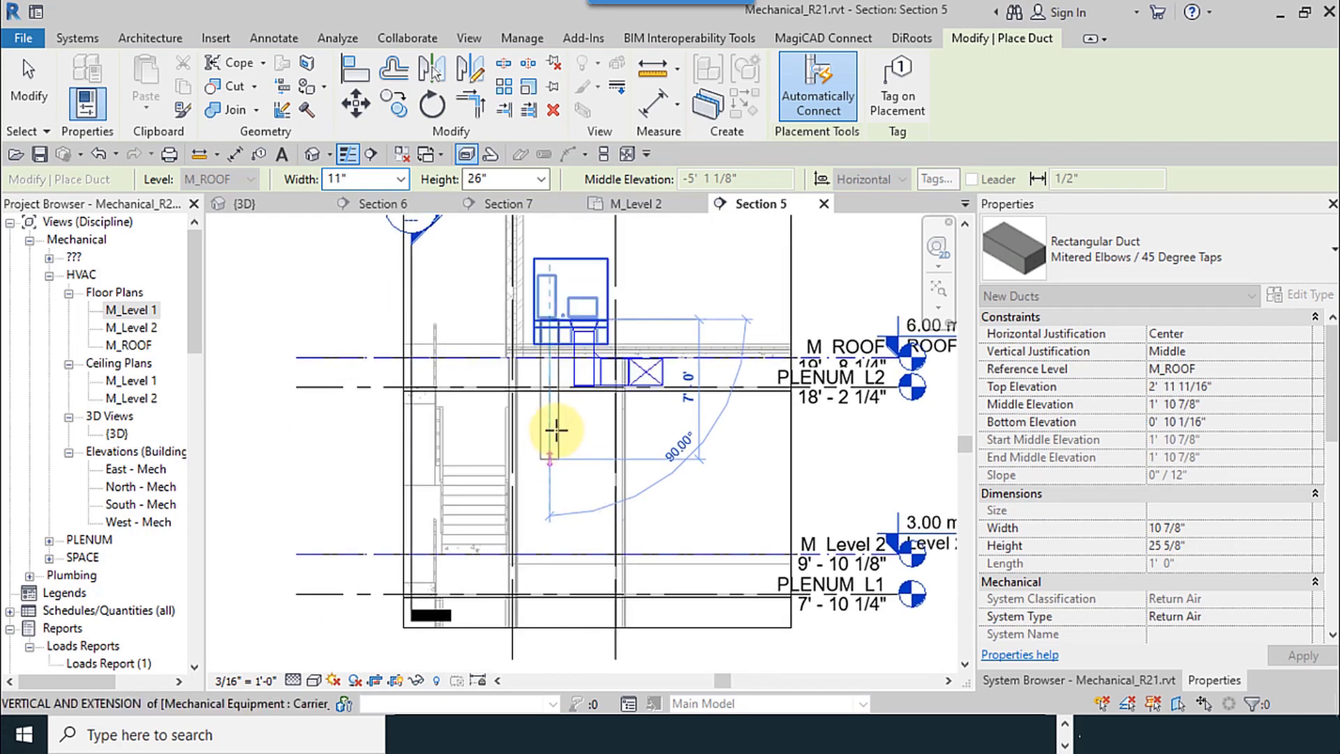
{"action": "scroll", "coordinate": [556, 430], "scroll_direction": "up", "scroll_amount": 3}
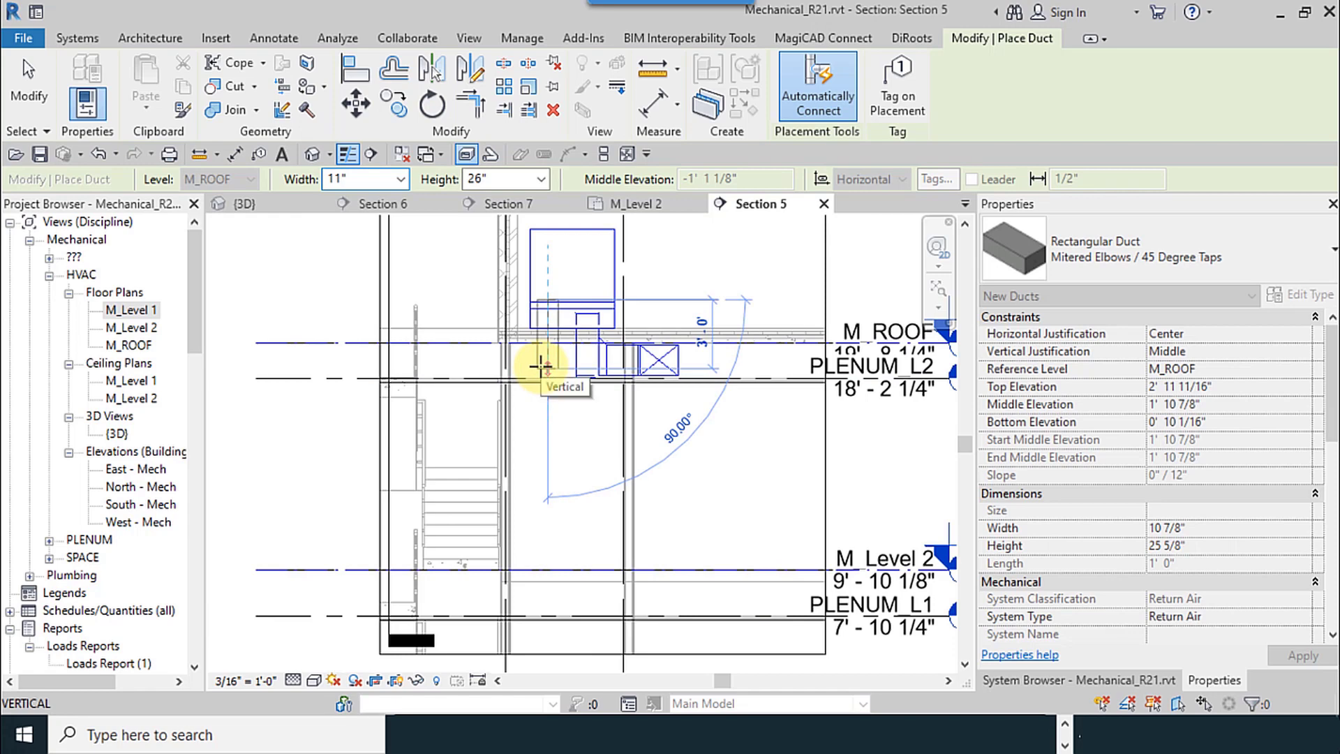
{"action": "scroll", "coordinate": [541, 365], "scroll_direction": "up", "scroll_amount": 1}
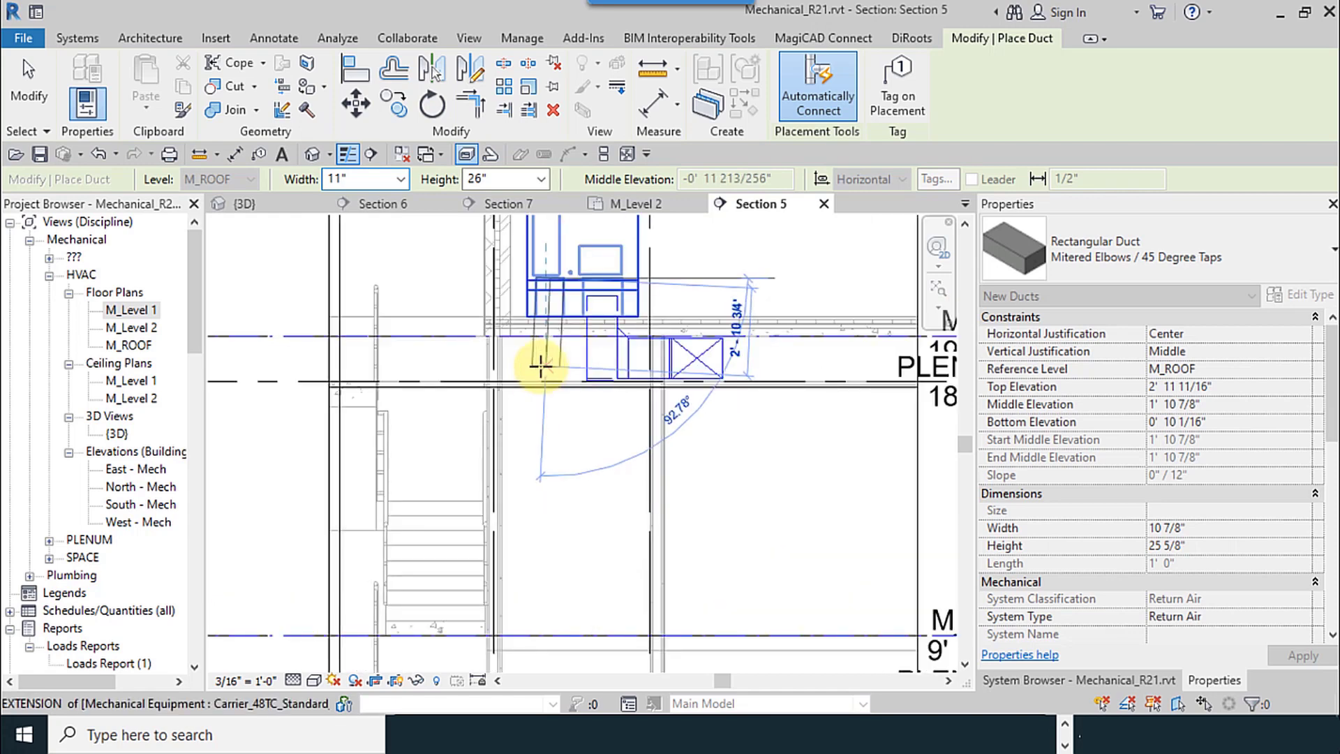
{"action": "left_click", "coordinate": [546, 413]}
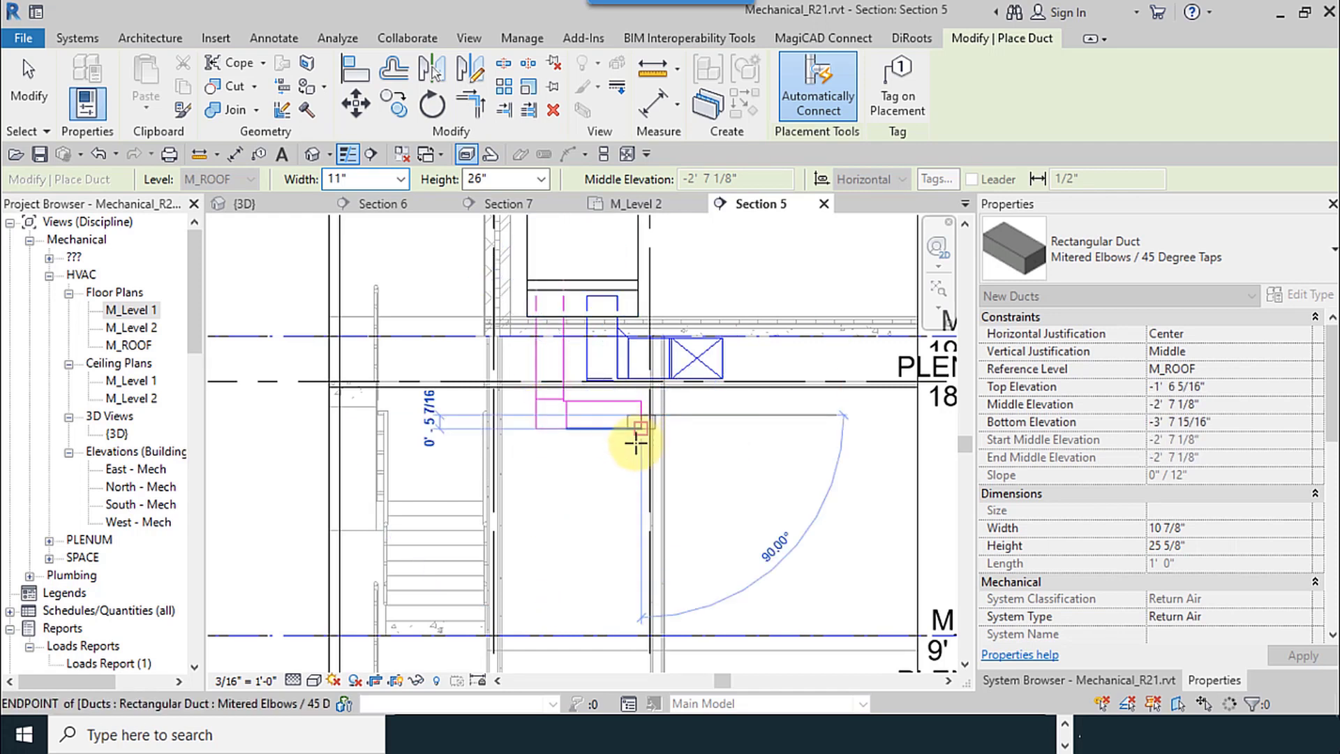
Continue the return duct vertically down about 9'-0" to just above PLENUM_L1, at elevation -11' 7 1/8", and end the duct run.
{"action": "middle_click_drag", "start_coordinate": [647, 453], "coordinate": [659, 261]}
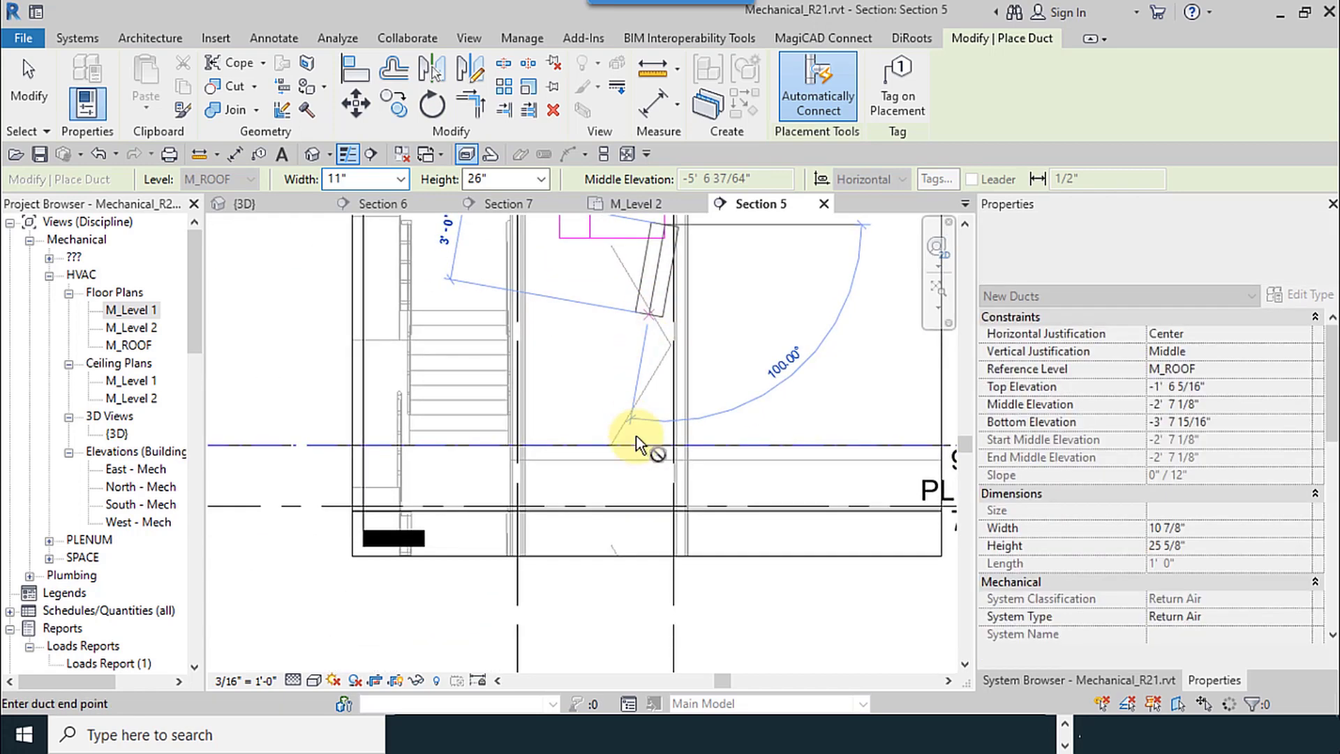
{"action": "left_click", "coordinate": [656, 497]}
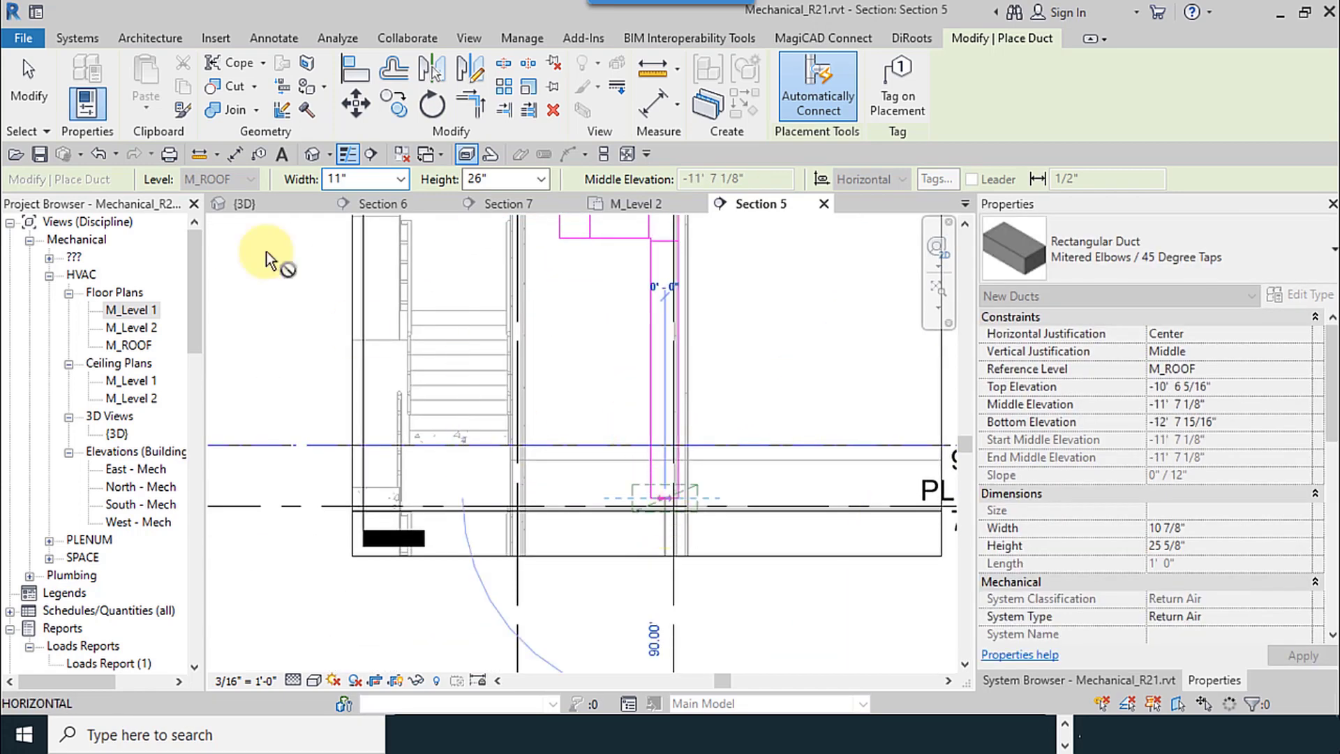
{"action": "key", "text": "Escape"}
{"action": "key", "text": "Escape"}
{"action": "middle_click_drag", "start_coordinate": [637, 401], "coordinate": [553, 503]}
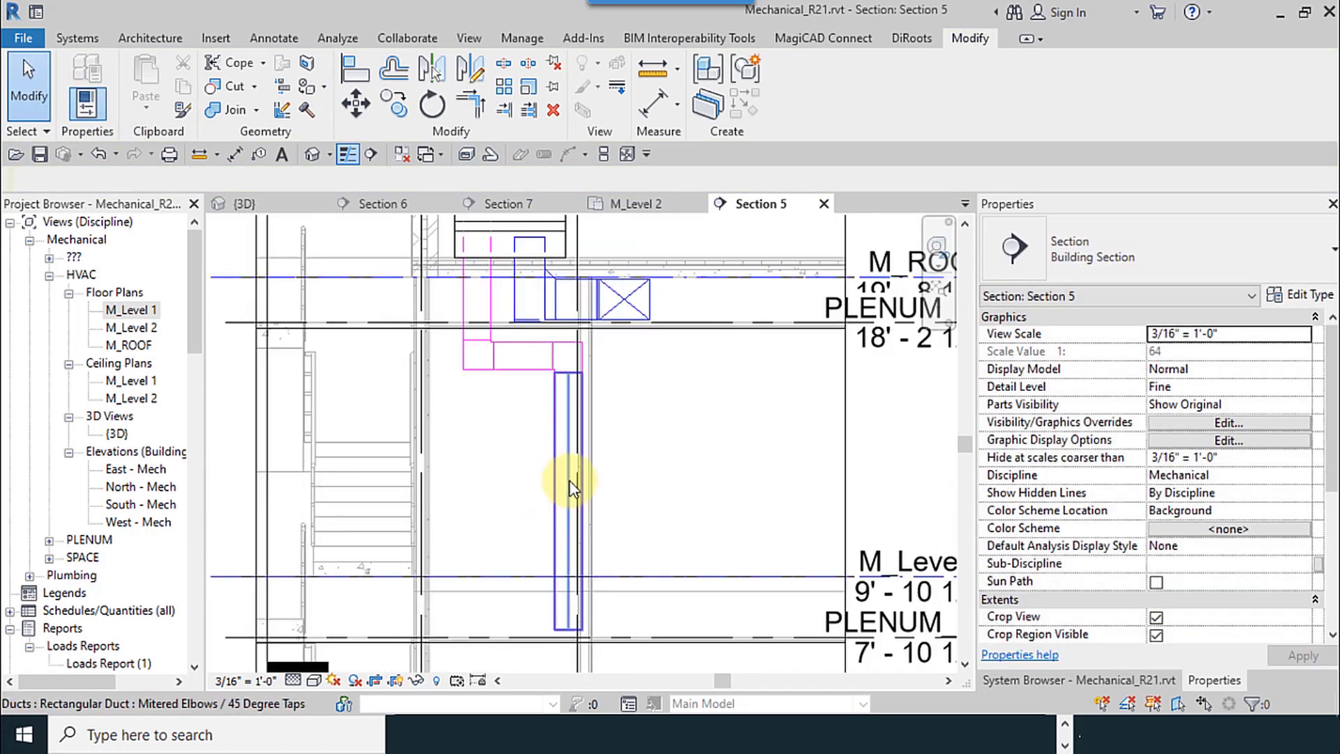
Raise the short horizontal return duct to just below PLENUM_L2, at elevation -2' 2 7/16", and shift the return riser clear of the adjacent wall.
{"action": "left_click", "coordinate": [572, 486]}
{"action": "scroll", "coordinate": [572, 485], "scroll_direction": "up", "scroll_amount": 1}
{"action": "scroll", "coordinate": [517, 354], "scroll_direction": "up", "scroll_amount": 3}
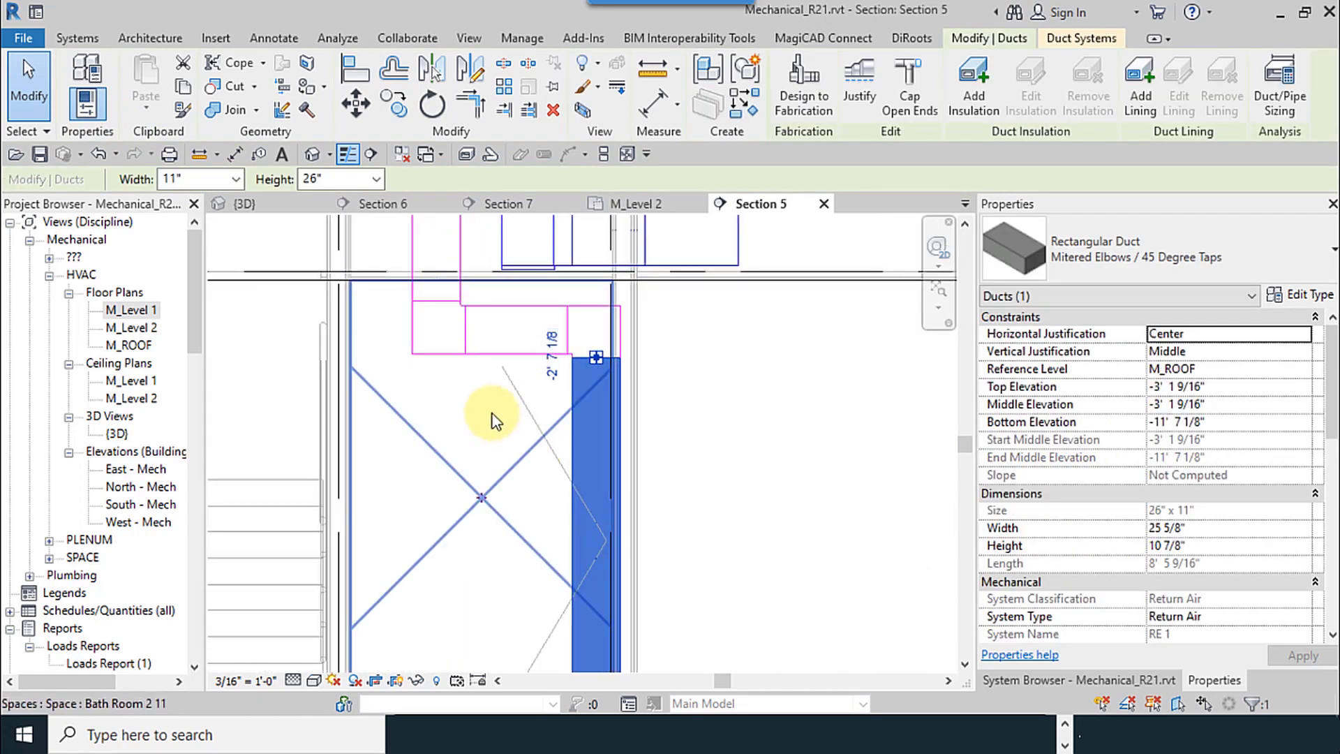
{"action": "middle_click_drag", "start_coordinate": [491, 414], "coordinate": [529, 515]}
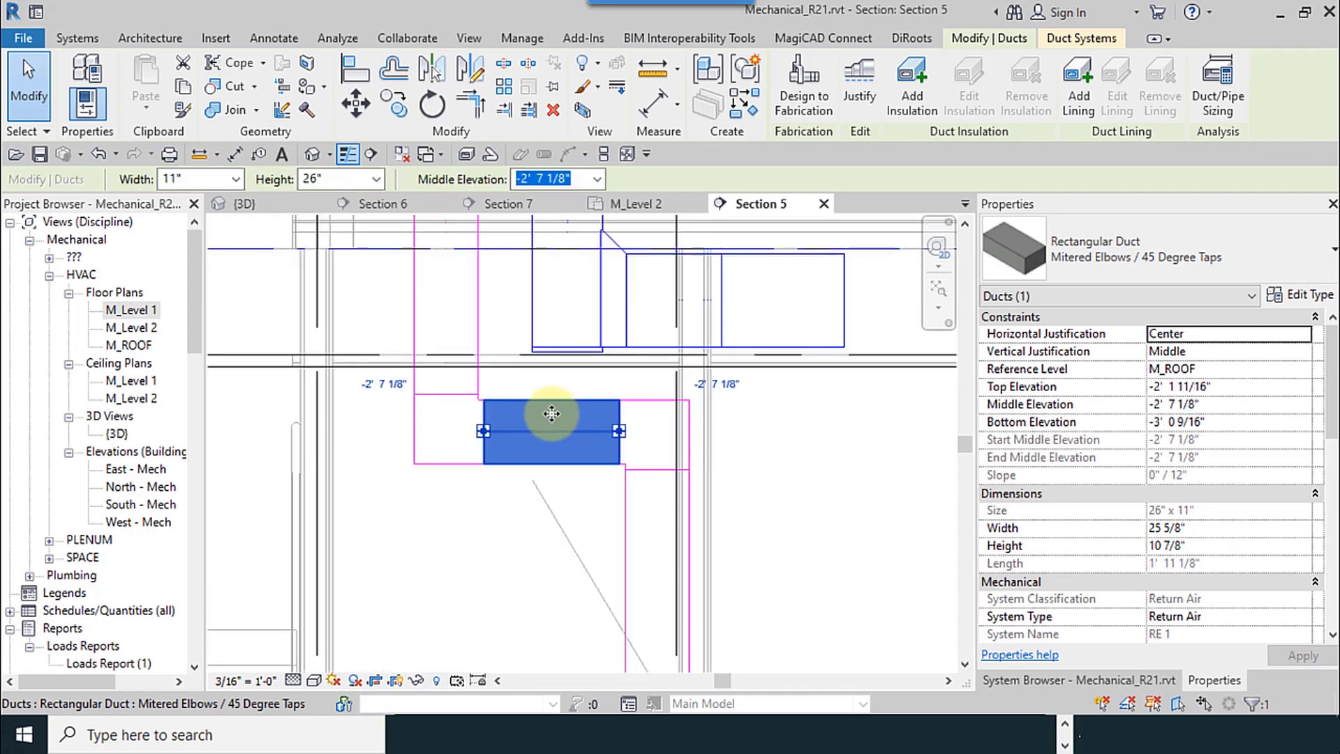
{"action": "left_click_drag", "start_coordinate": [551, 395], "coordinate": [681, 526]}
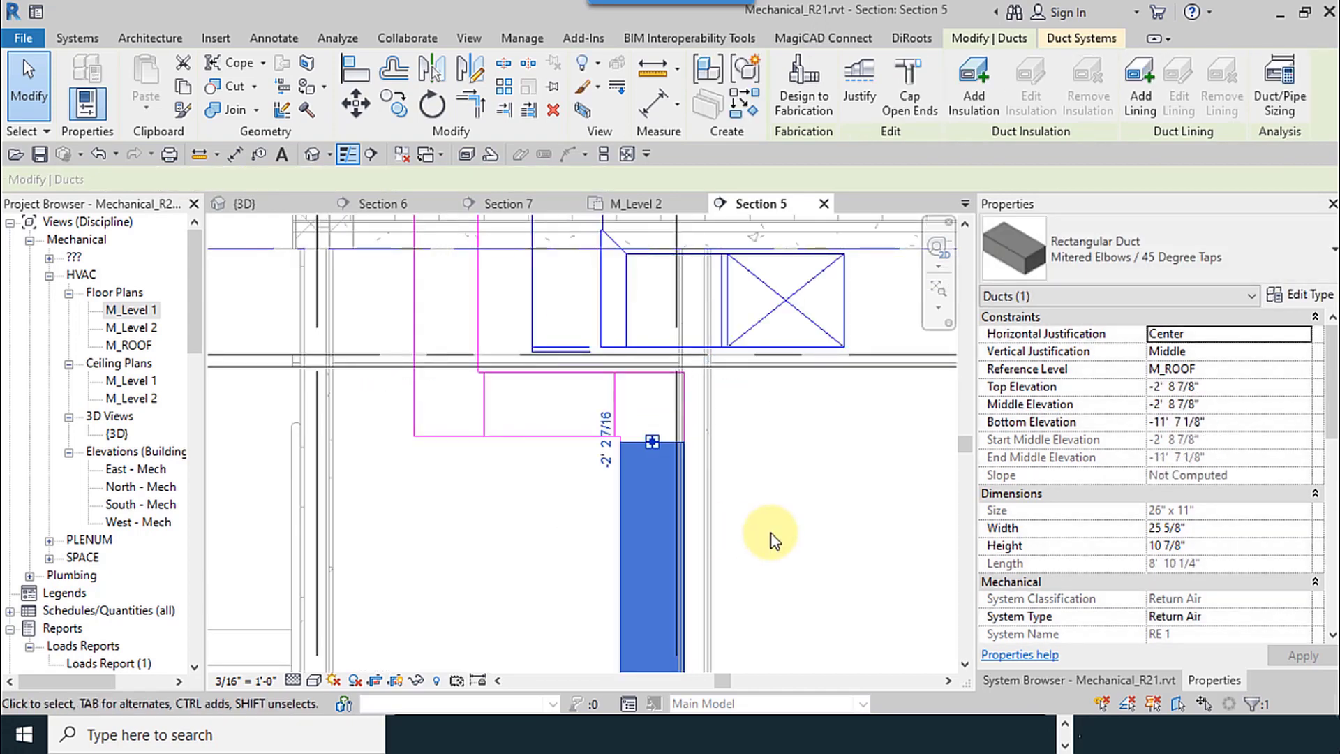
{"action": "key", "text": "Escape"}
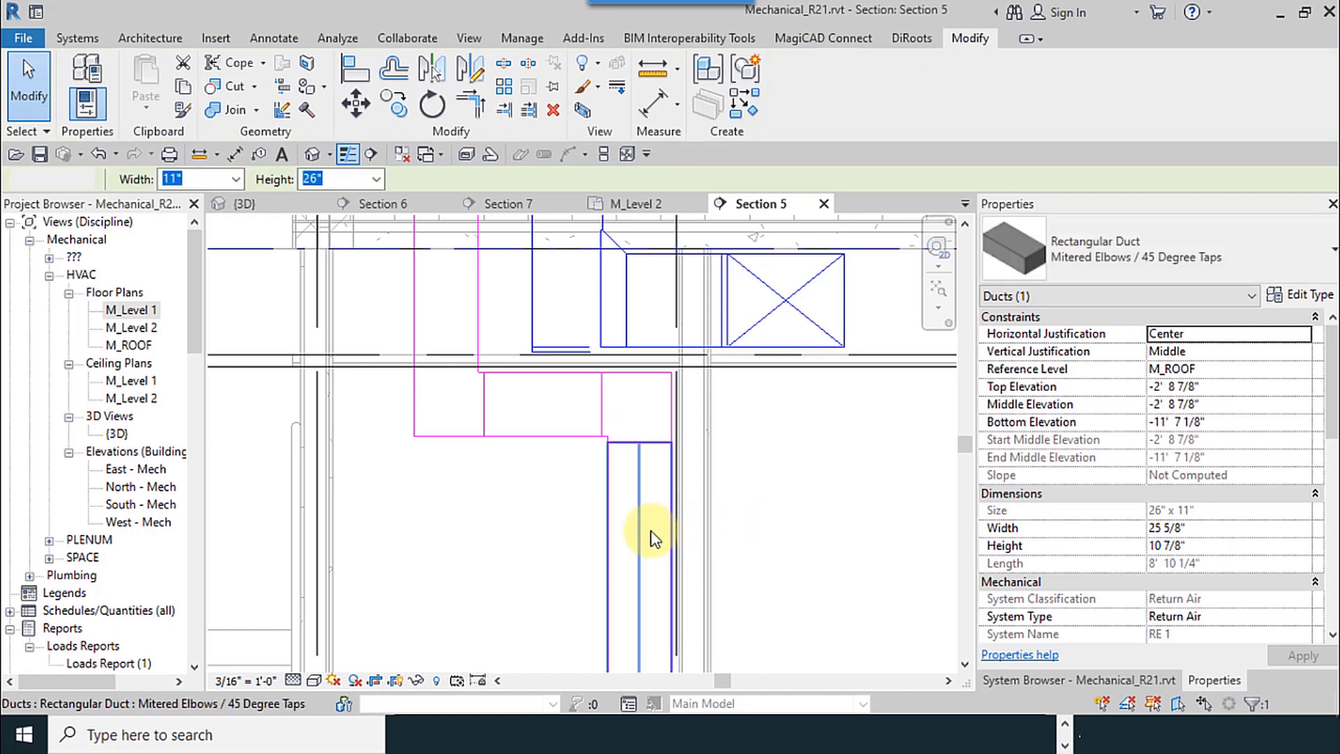
{"action": "middle_click_drag", "start_coordinate": [649, 538], "coordinate": [652, 383]}
{"action": "scroll", "coordinate": [576, 614], "scroll_direction": "down", "scroll_amount": 5}
{"action": "scroll", "coordinate": [686, 299], "scroll_direction": "down", "scroll_amount": 2}
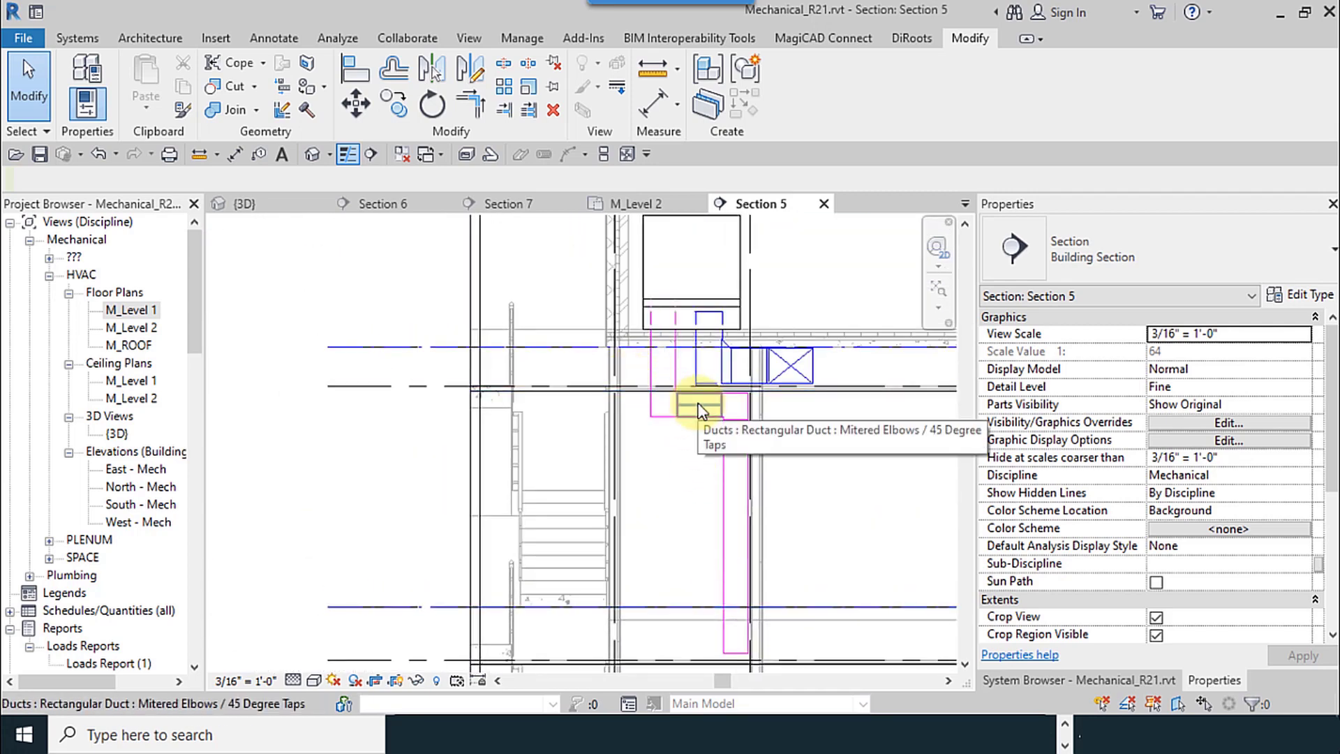
{"action": "scroll", "coordinate": [700, 412], "scroll_direction": "up", "scroll_amount": 3}
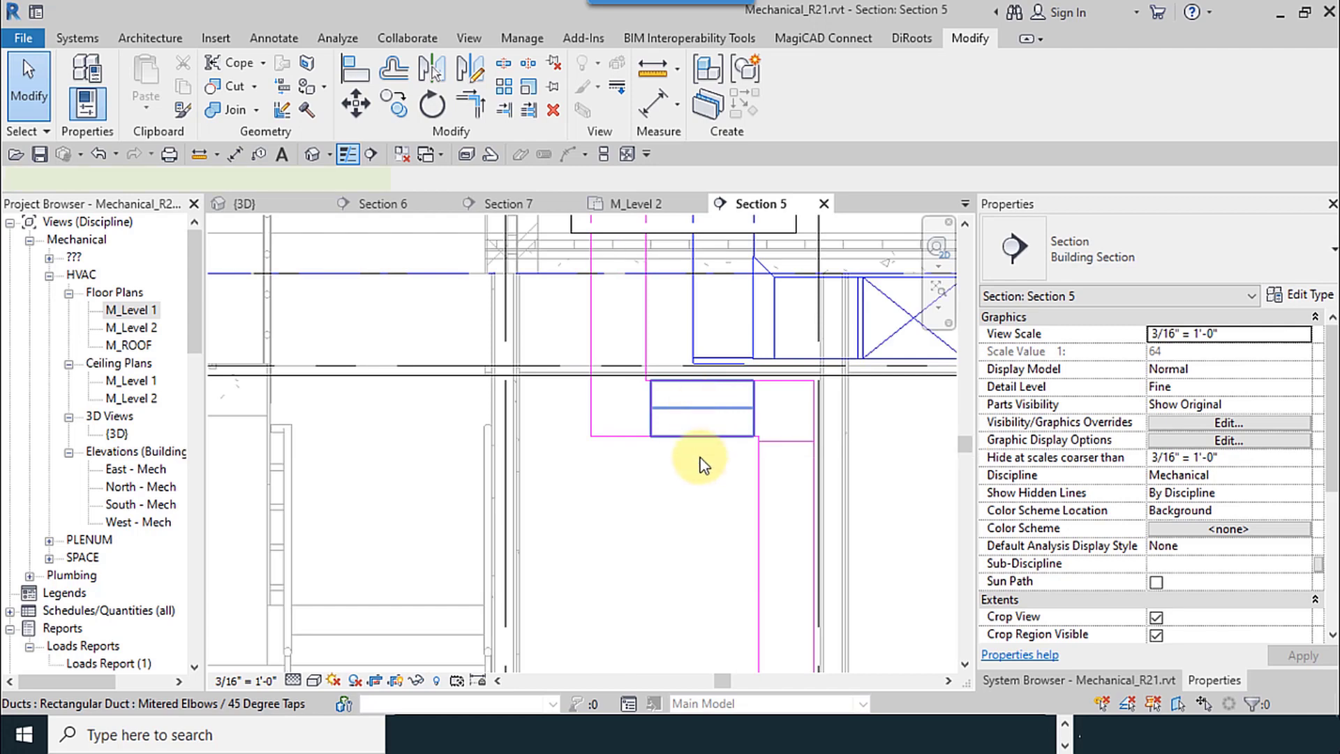
Delete the short horizontal return duct below PLENUM_L2 and the elbow joining it to the return riser.
{"action": "left_click", "coordinate": [701, 464]}
{"action": "key", "text": "Delete"}
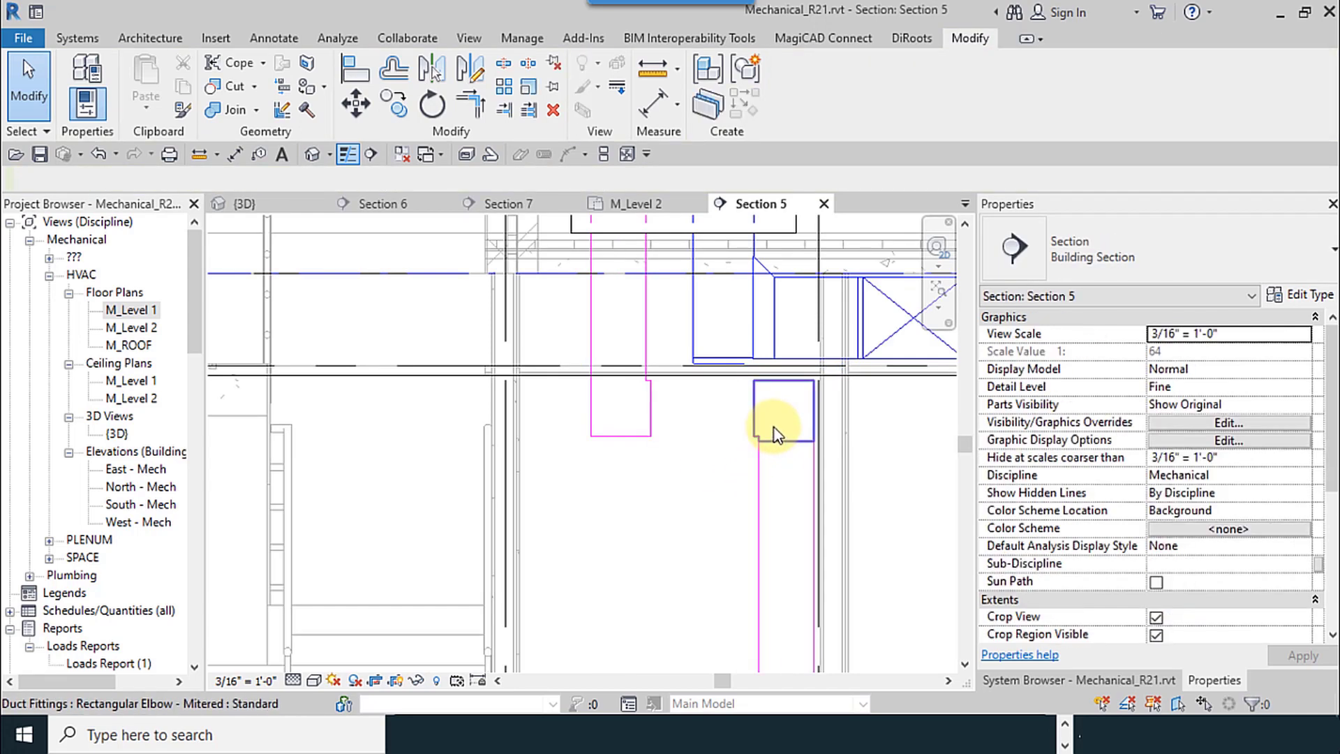
{"action": "left_click", "coordinate": [775, 434]}
{"action": "key", "text": "Delete"}
{"action": "left_click", "coordinate": [773, 451]}
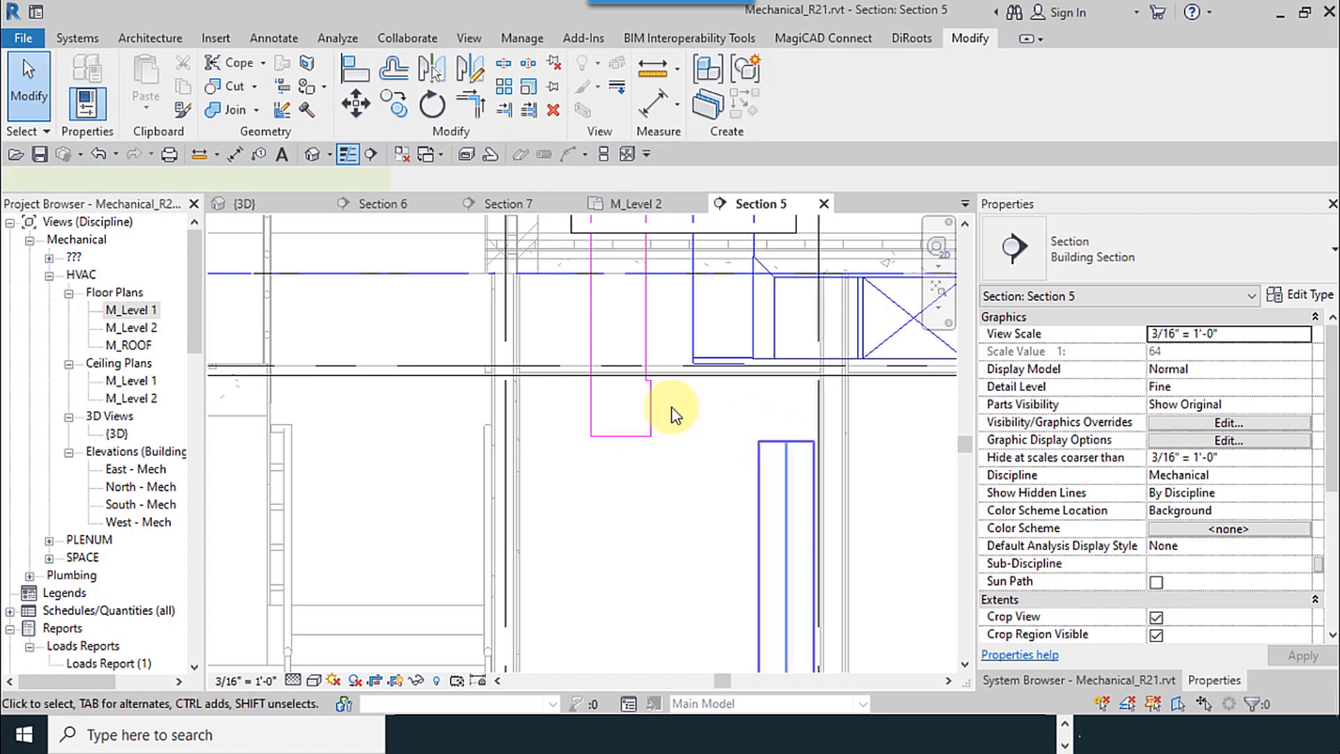
Rotate the remaining return elbow below the rooftop unit so its open end faces the stairs.
{"action": "left_click", "coordinate": [623, 404]}
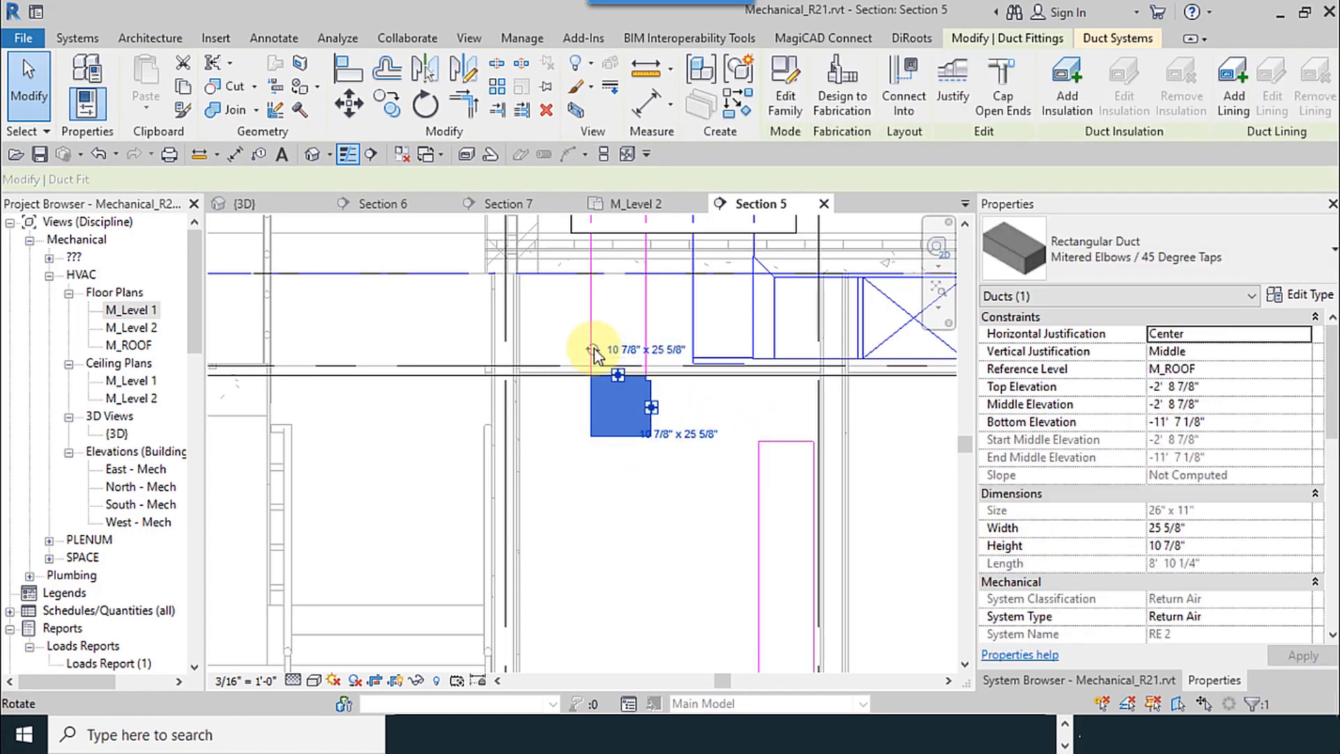
{"action": "left_click", "coordinate": [592, 350]}
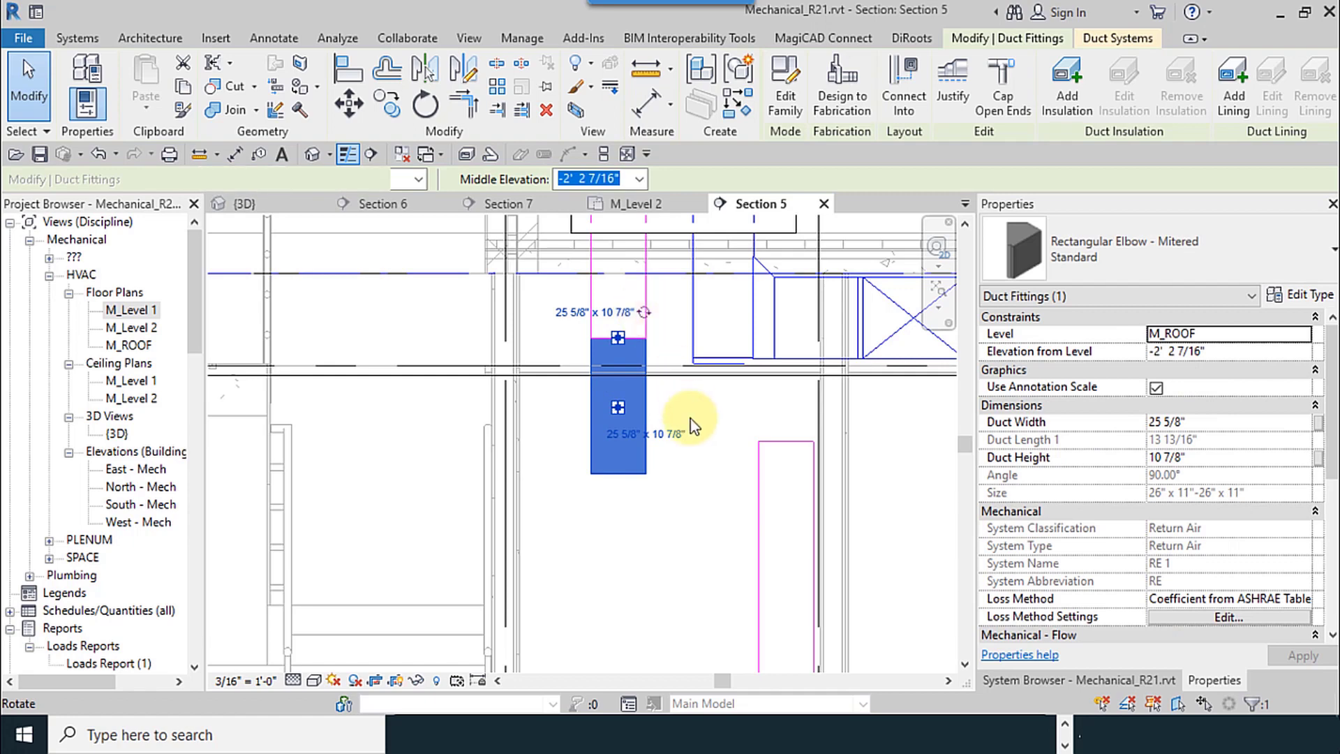
{"action": "key", "text": "space"}
{"action": "middle_click_drag", "start_coordinate": [709, 437], "coordinate": [745, 379]}
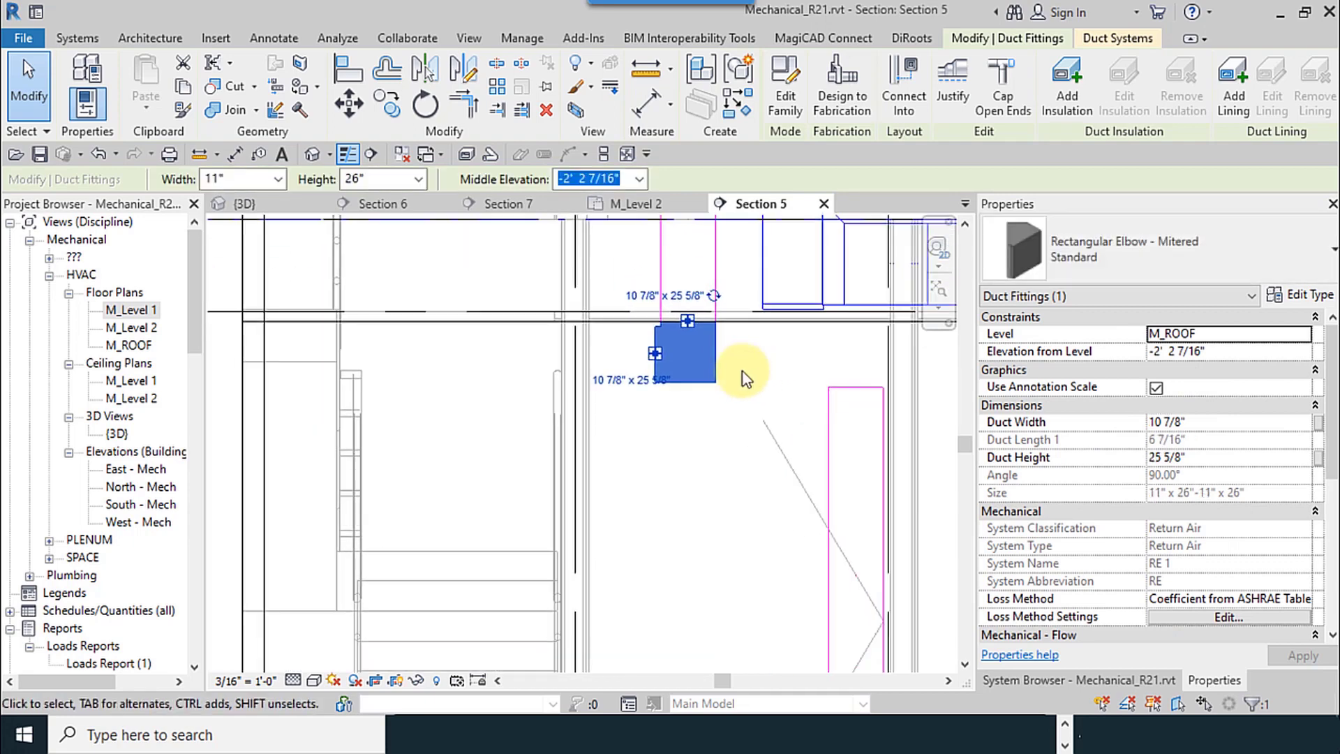
Draw an 11" x 26" return duct from the elbow toward the stair wall and vertically down to just above PLENUM_L1, and end the run.
{"action": "right_click", "coordinate": [655, 353]}
{"action": "left_click", "coordinate": [705, 277]}
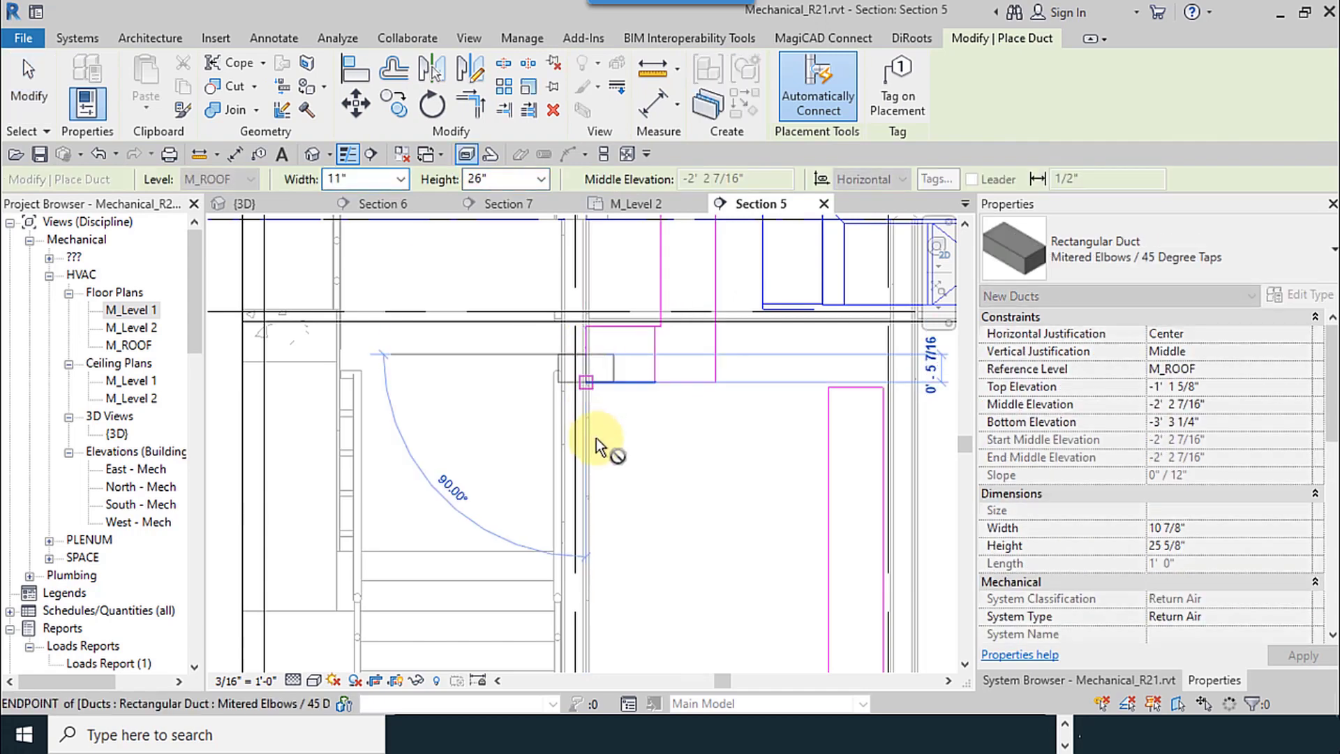
{"action": "middle_click_drag", "start_coordinate": [627, 571], "coordinate": [667, 285]}
{"action": "scroll", "coordinate": [666, 287], "scroll_direction": "up", "scroll_amount": 1}
{"action": "scroll", "coordinate": [666, 287], "scroll_direction": "down", "scroll_amount": 2}
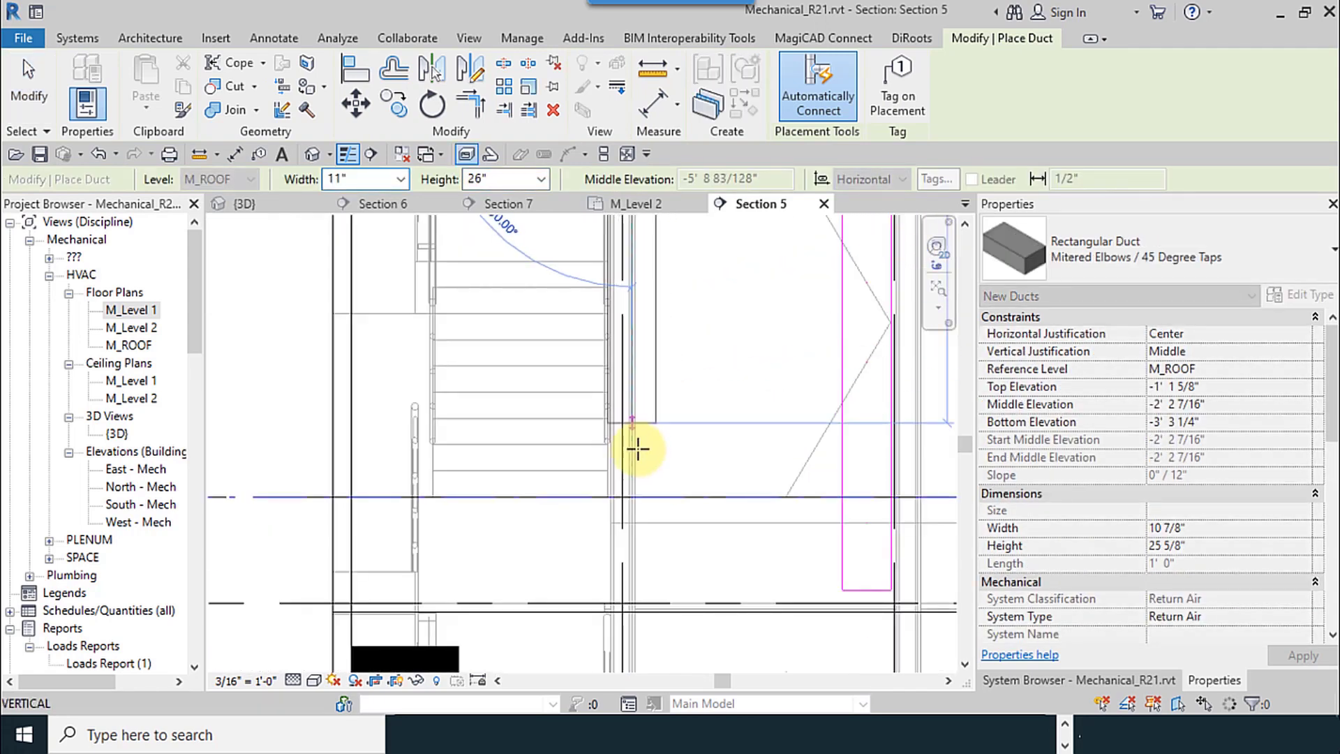
{"action": "left_click", "coordinate": [632, 590]}
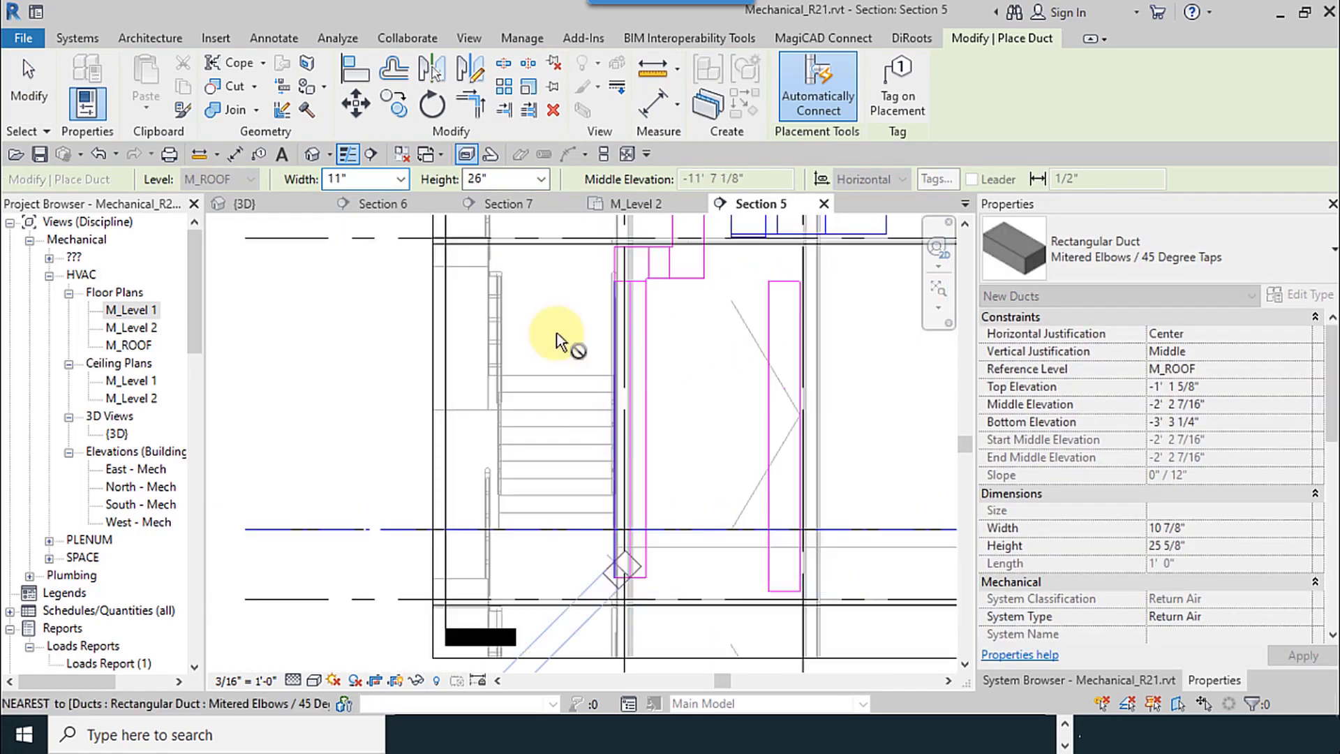
{"action": "left_click", "coordinate": [44, 94]}
Shift the new return riser away from the stairs until it clears the adjacent wall.
{"action": "scroll", "coordinate": [643, 292], "scroll_direction": "up", "scroll_amount": 2}
{"action": "middle_click_drag", "start_coordinate": [664, 230], "coordinate": [620, 513]}
{"action": "left_click", "coordinate": [654, 531]}
{"action": "scroll", "coordinate": [655, 531], "scroll_direction": "down", "scroll_amount": 1}
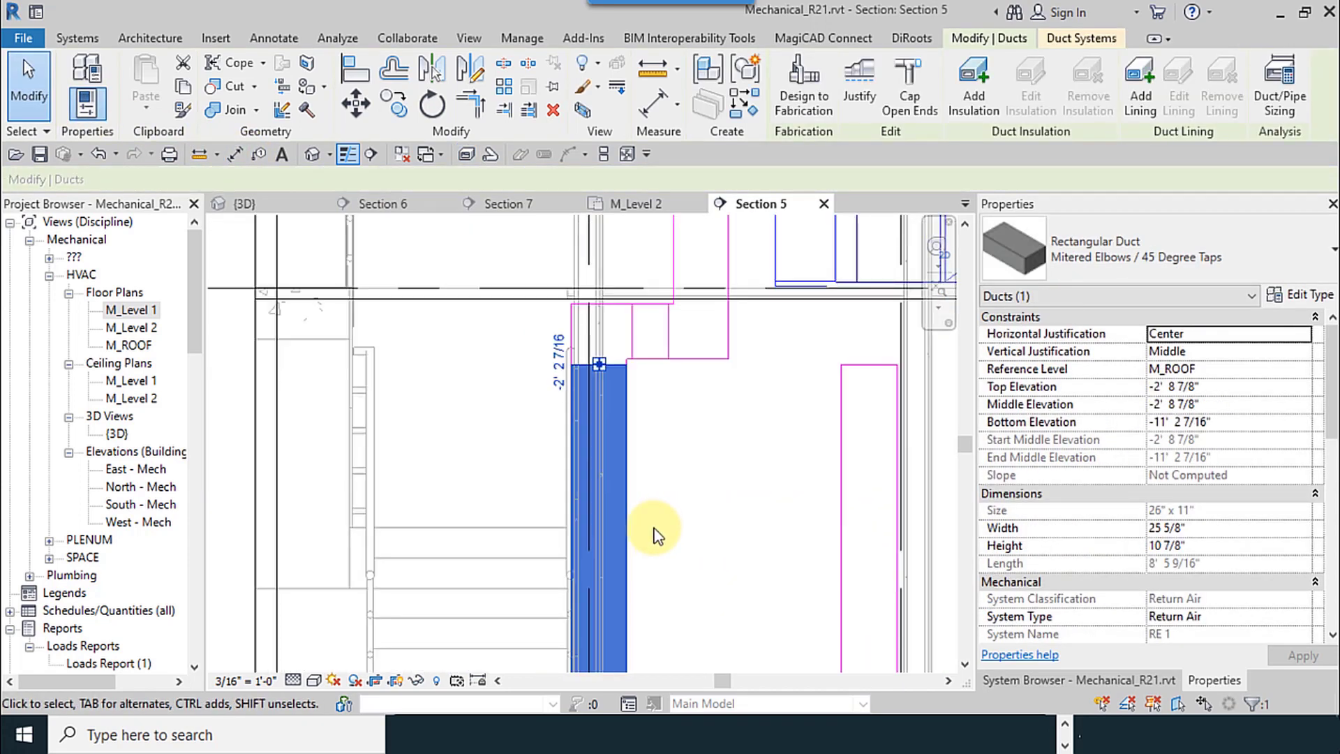
{"action": "key", "text": "Right"}
{"action": "key", "text": "Right"}
{"action": "key", "text": "Right"}
{"action": "key", "text": "Right"}
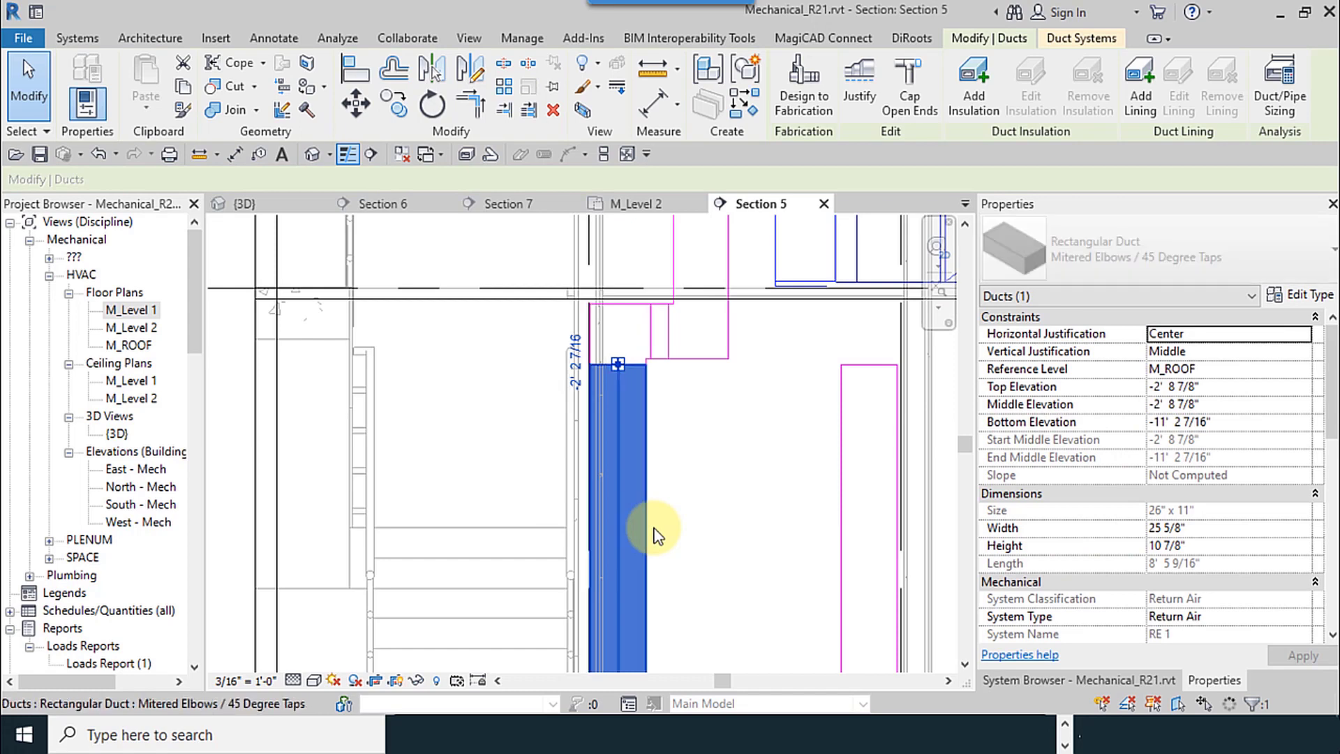
{"action": "key", "text": "Right"}
{"action": "key", "text": "Right"}
{"action": "key", "text": "Right"}
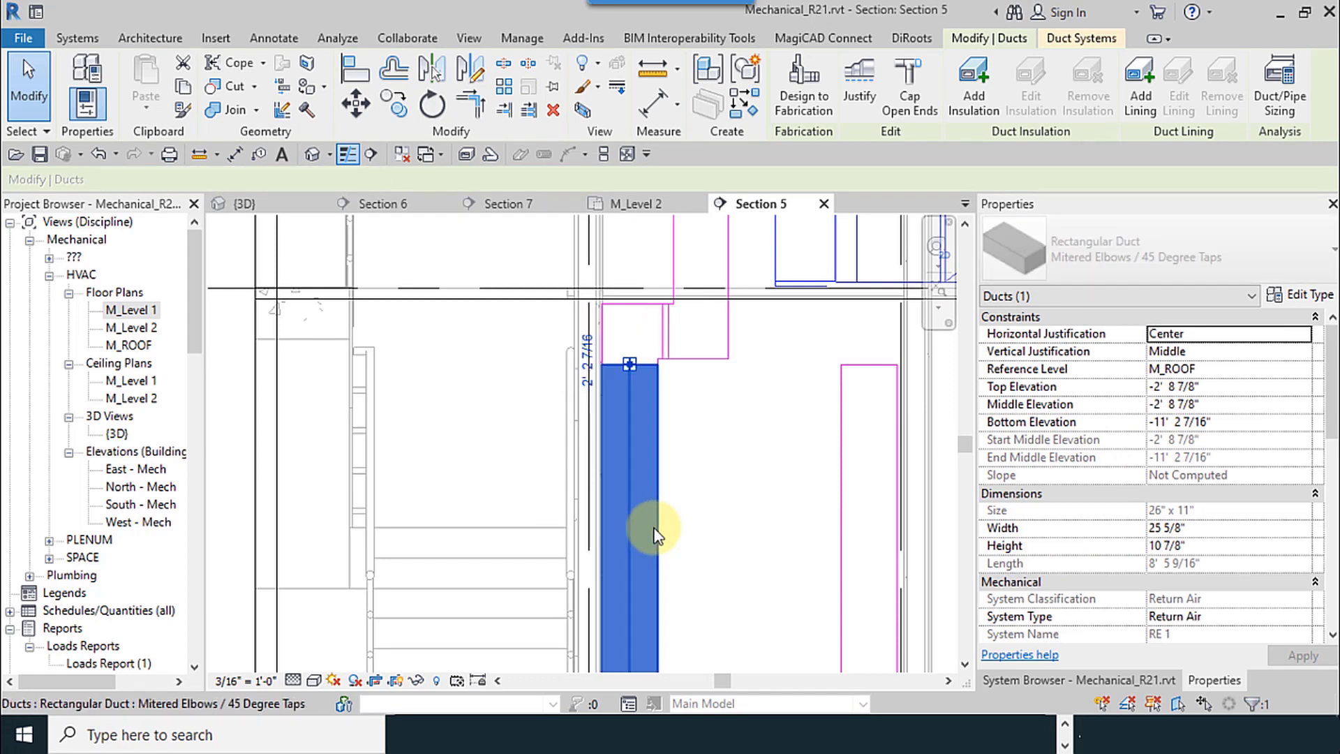
{"action": "left_click", "coordinate": [727, 464]}
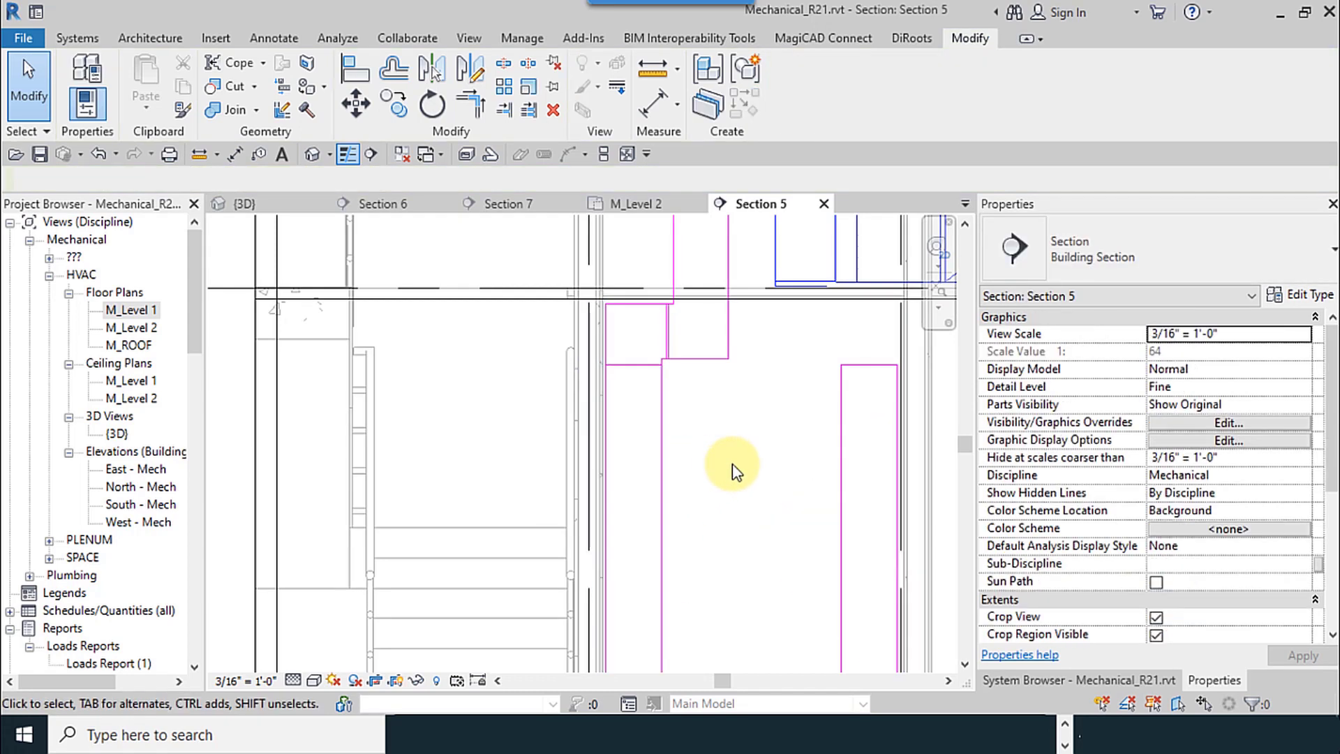
Raise the riser's top return elbow above PLENUM_L2, to middle elevation -0' 9 7/16".
{"action": "scroll", "coordinate": [727, 463], "scroll_direction": "down", "scroll_amount": 1}
{"action": "left_click", "coordinate": [696, 397]}
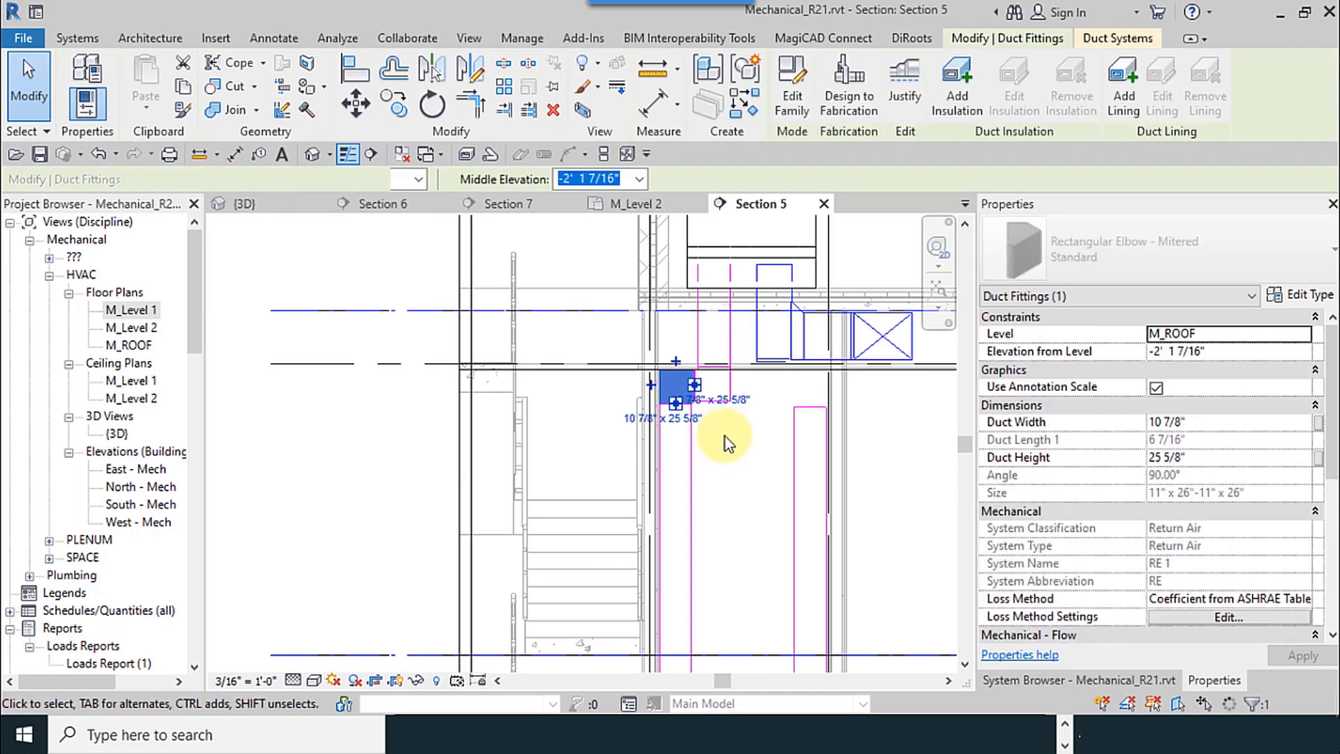
{"action": "key", "text": "Up"}
{"action": "key", "text": "Up"}
{"action": "key", "text": "Up"}
{"action": "key", "text": "Up"}
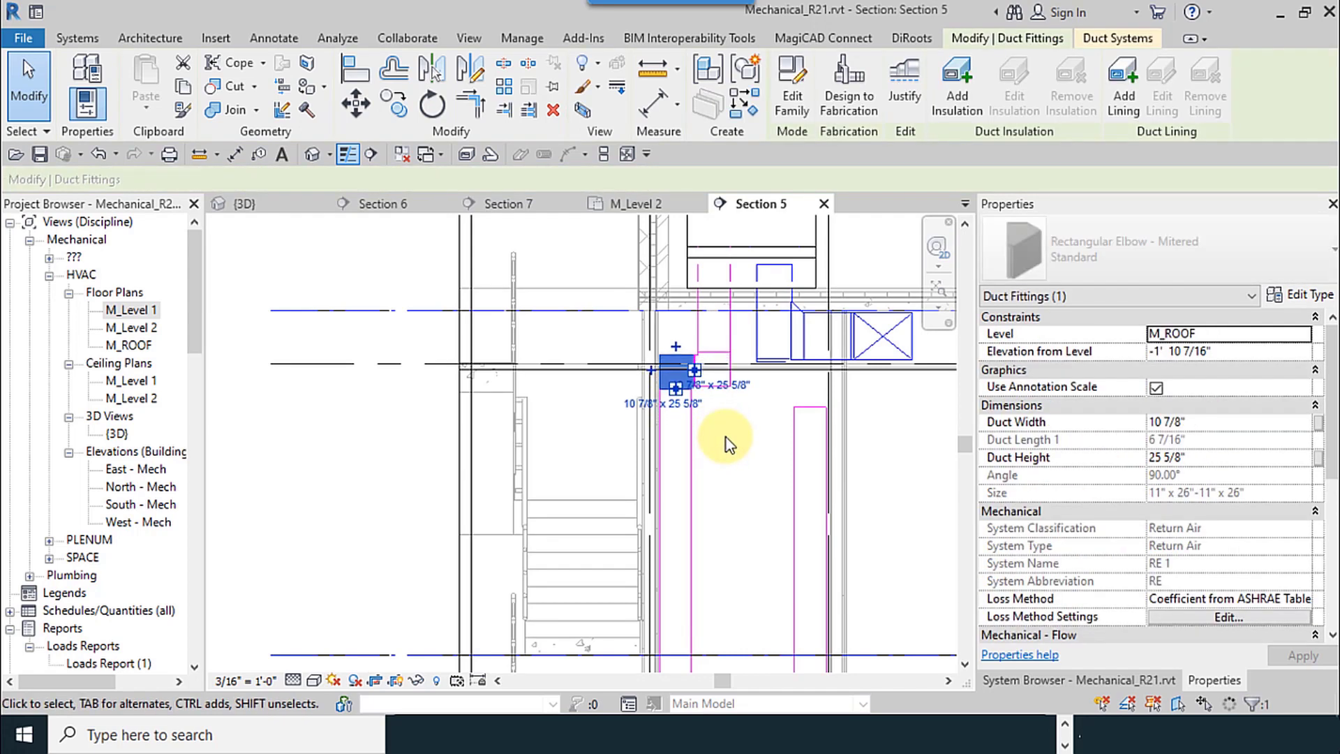
{"action": "key", "text": "Up"}
{"action": "key", "text": "Up"}
{"action": "key", "text": "Up"}
{"action": "key", "text": "Up"}
{"action": "key", "text": "Up"}
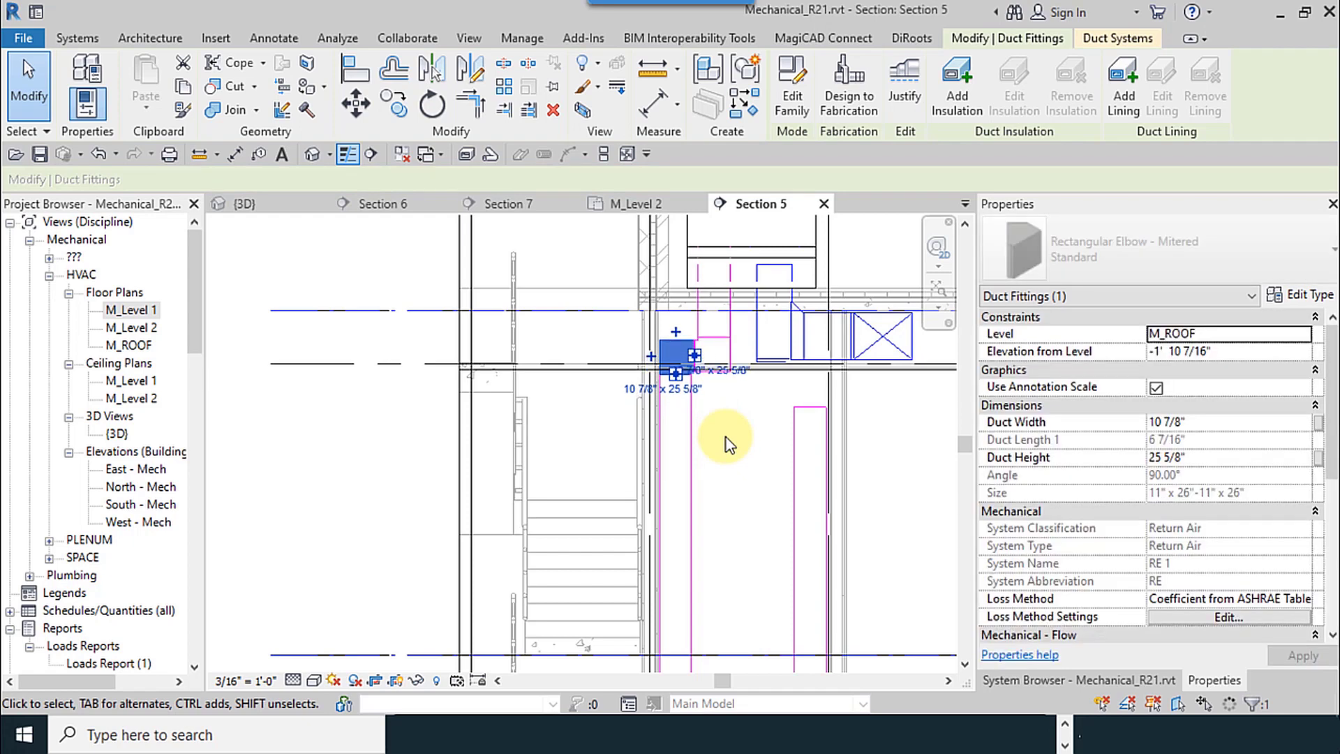
{"action": "key", "text": "Up"}
{"action": "key", "text": "Up"}
{"action": "key", "text": "Up"}
{"action": "key", "text": "Up"}
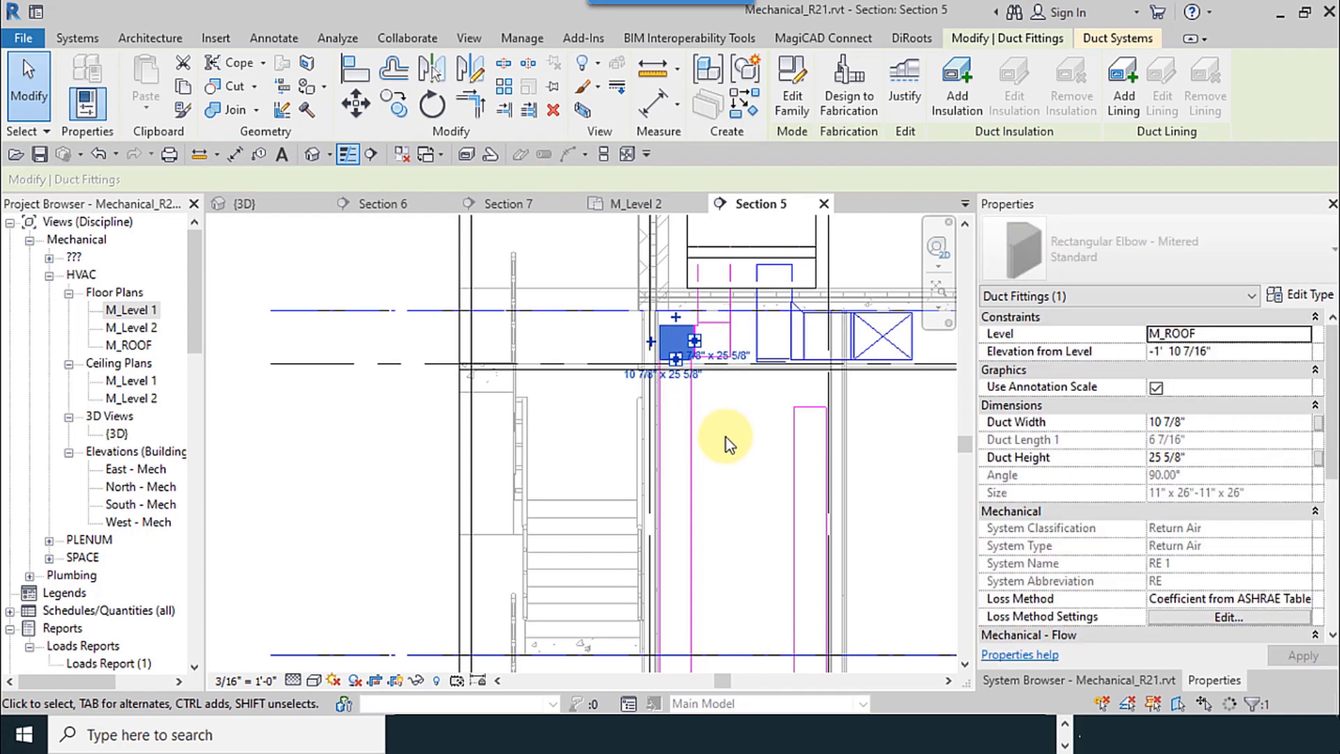
Delete the old disconnected return riser on the side away from the stairs.
{"action": "left_click", "coordinate": [797, 423]}
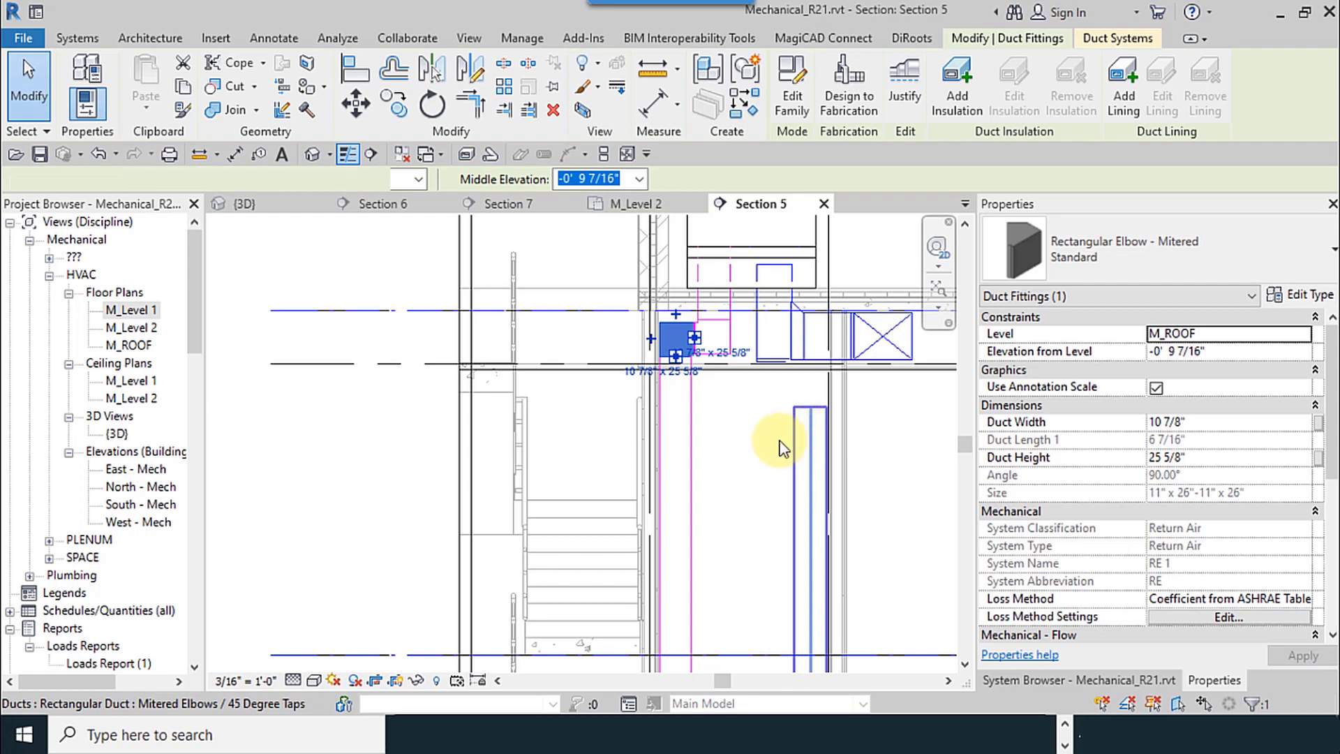
{"action": "key", "text": "Delete"}
Draw a horizontal return duct about 5'-2" long from the riser's lower end, away from the stairs and above PLENUM_L1, and end the run.
{"action": "middle_click_drag", "start_coordinate": [756, 515], "coordinate": [586, 433]}
{"action": "scroll", "coordinate": [623, 489], "scroll_direction": "down", "scroll_amount": 2}
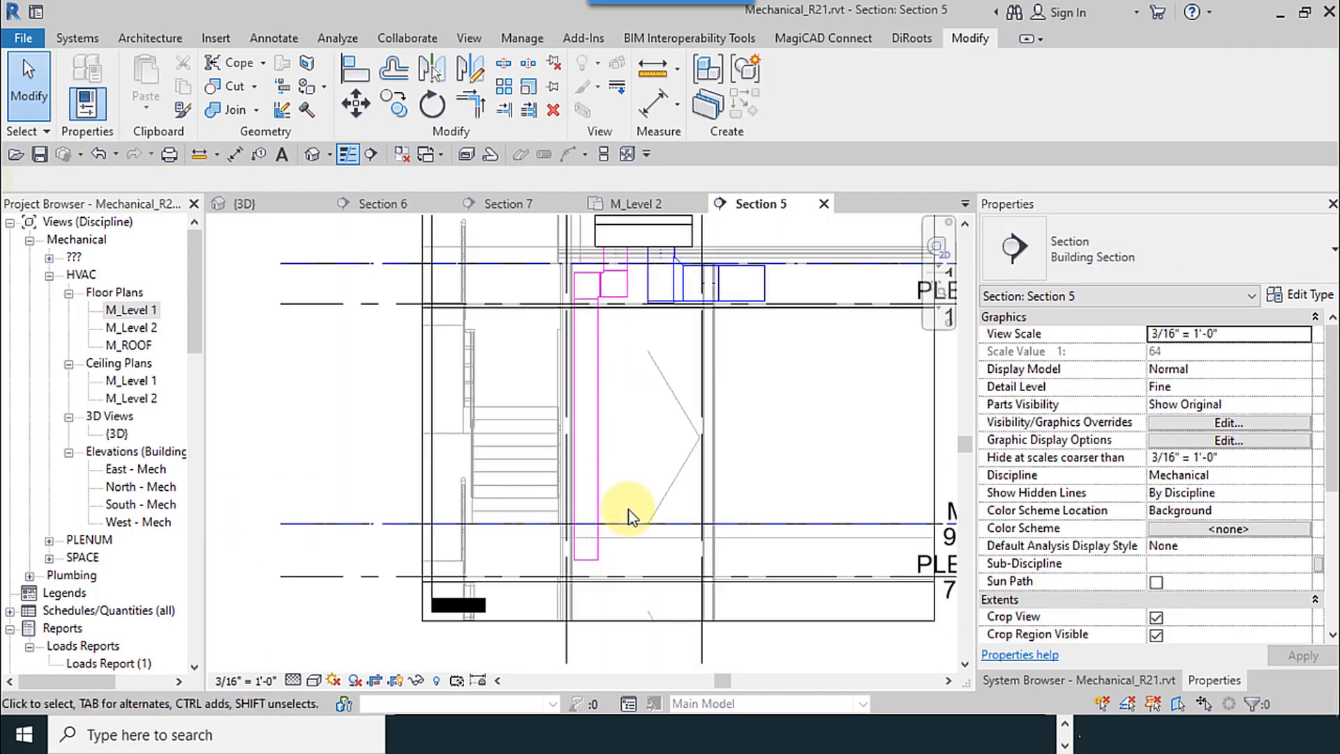
{"action": "middle_click_drag", "start_coordinate": [629, 516], "coordinate": [649, 449]}
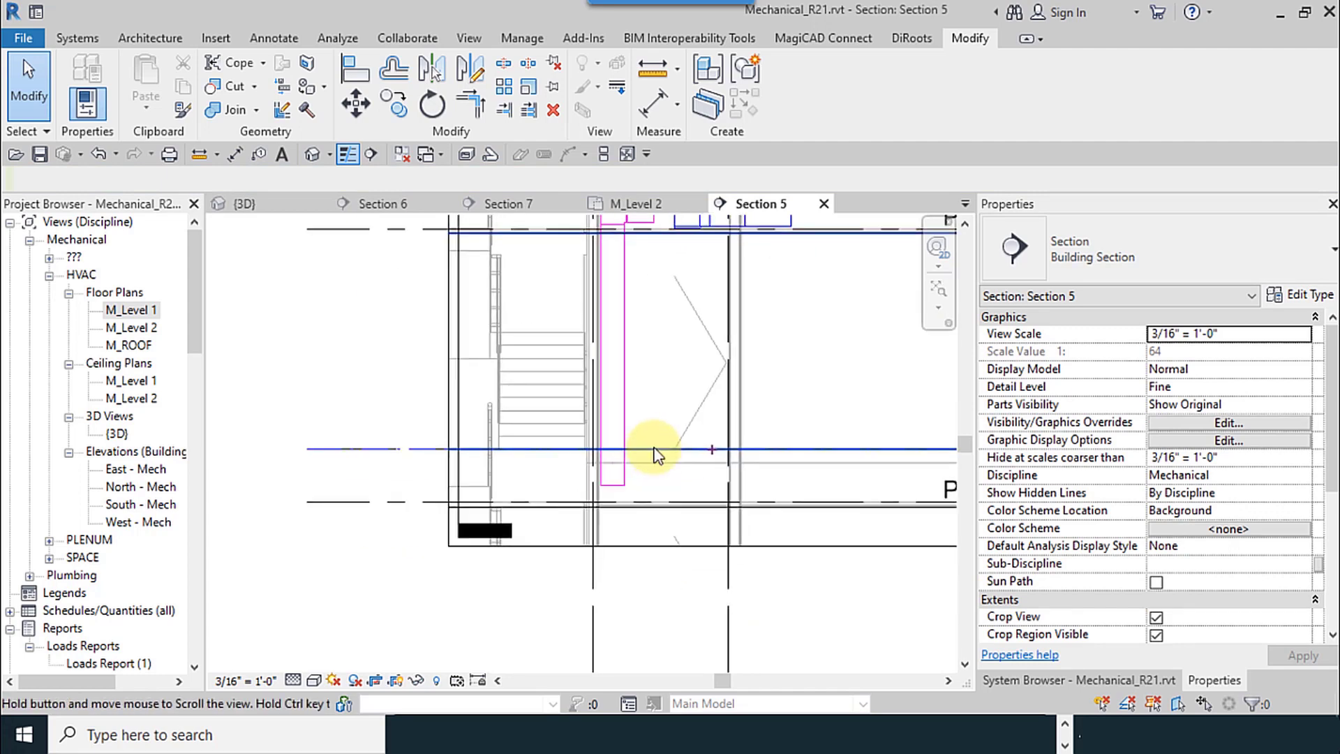
{"action": "scroll", "coordinate": [617, 487], "scroll_direction": "up", "scroll_amount": 2}
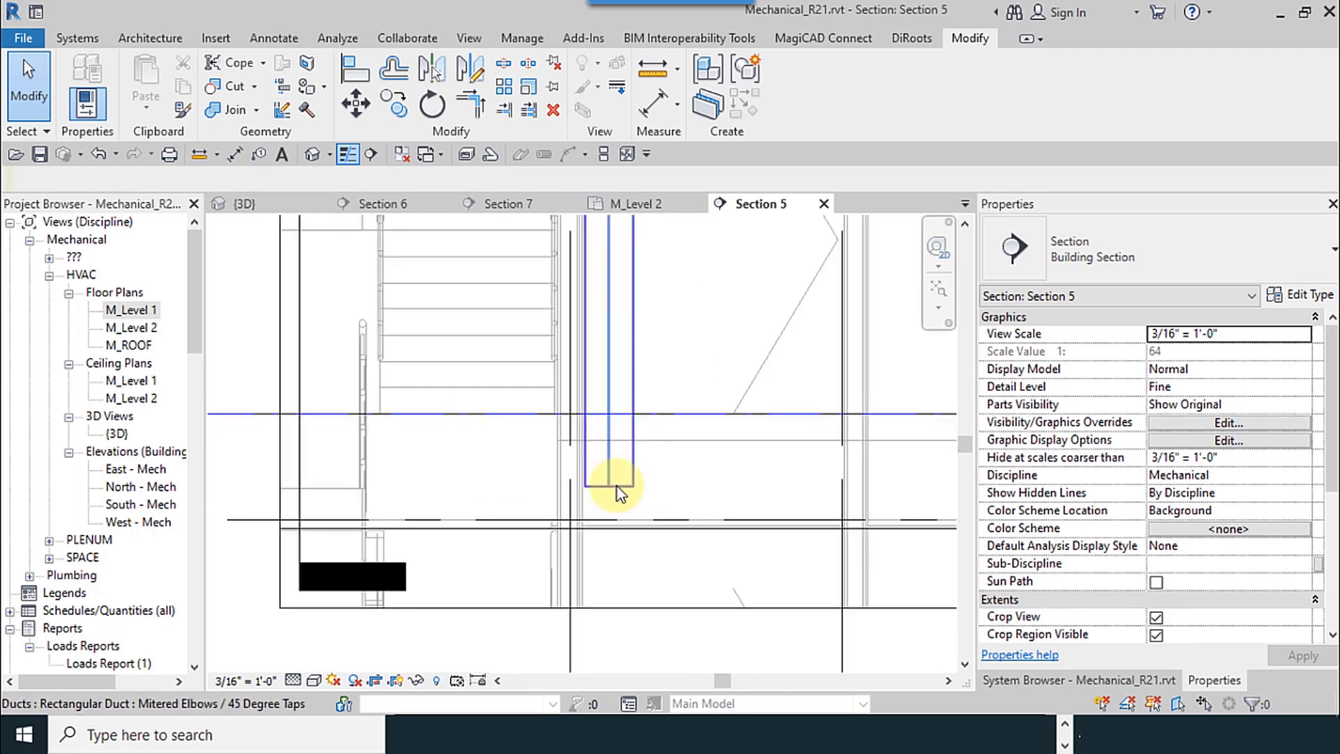
{"action": "left_click", "coordinate": [614, 487]}
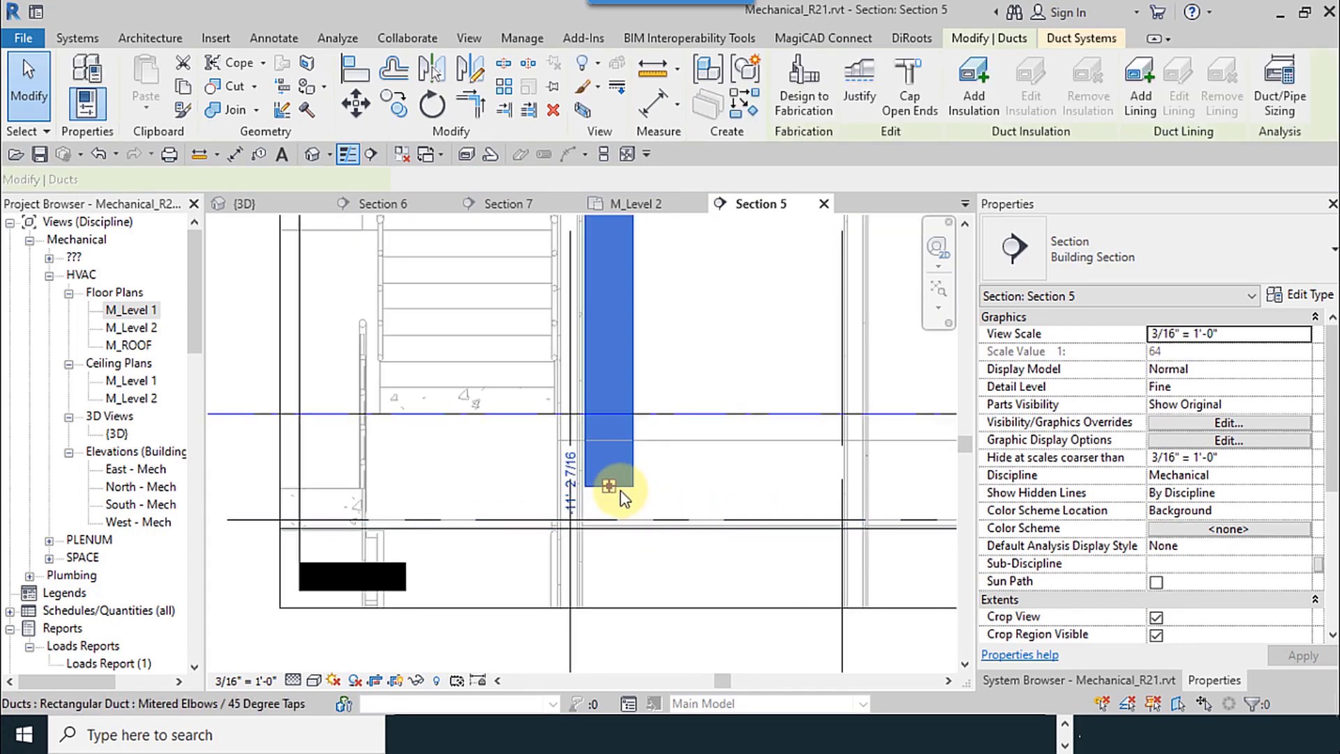
{"action": "right_click", "coordinate": [610, 489]}
{"action": "left_click", "coordinate": [668, 283]}
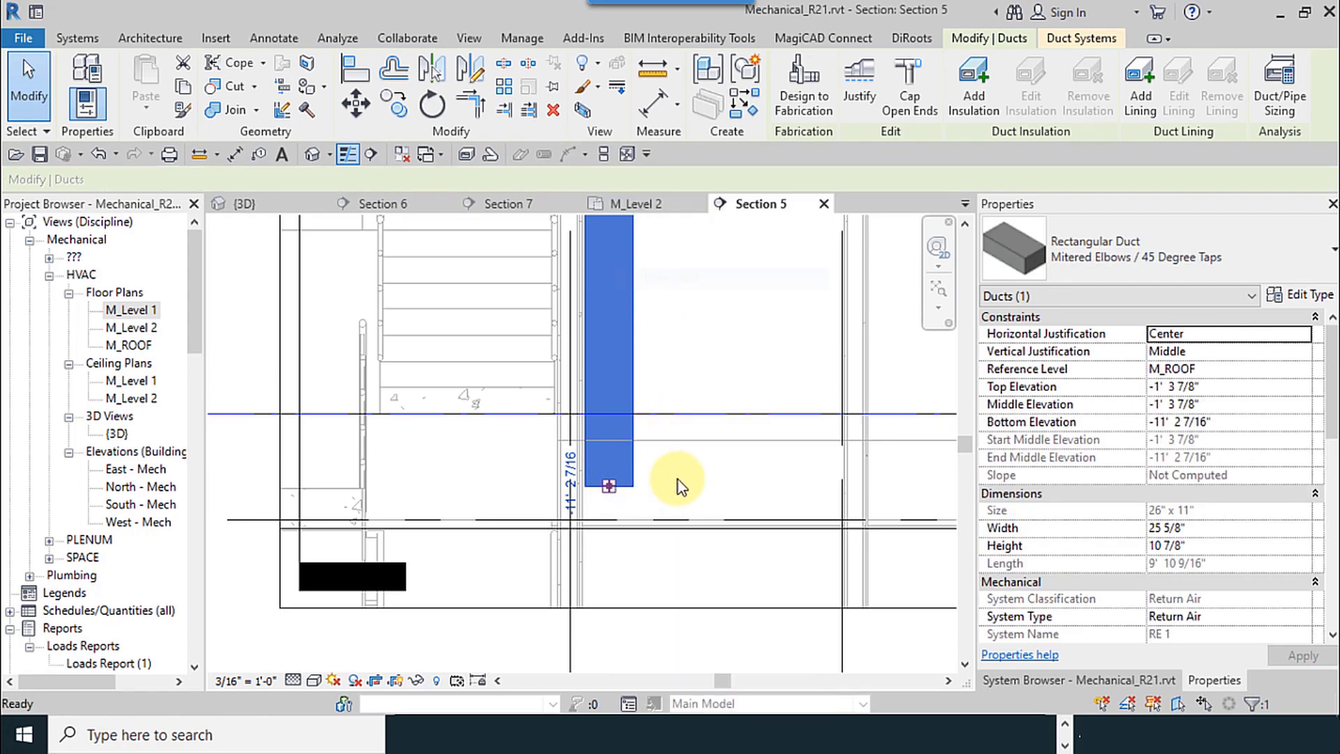
{"action": "middle_click_drag", "start_coordinate": [682, 479], "coordinate": [590, 516]}
{"action": "scroll", "coordinate": [590, 517], "scroll_direction": "down", "scroll_amount": 1}
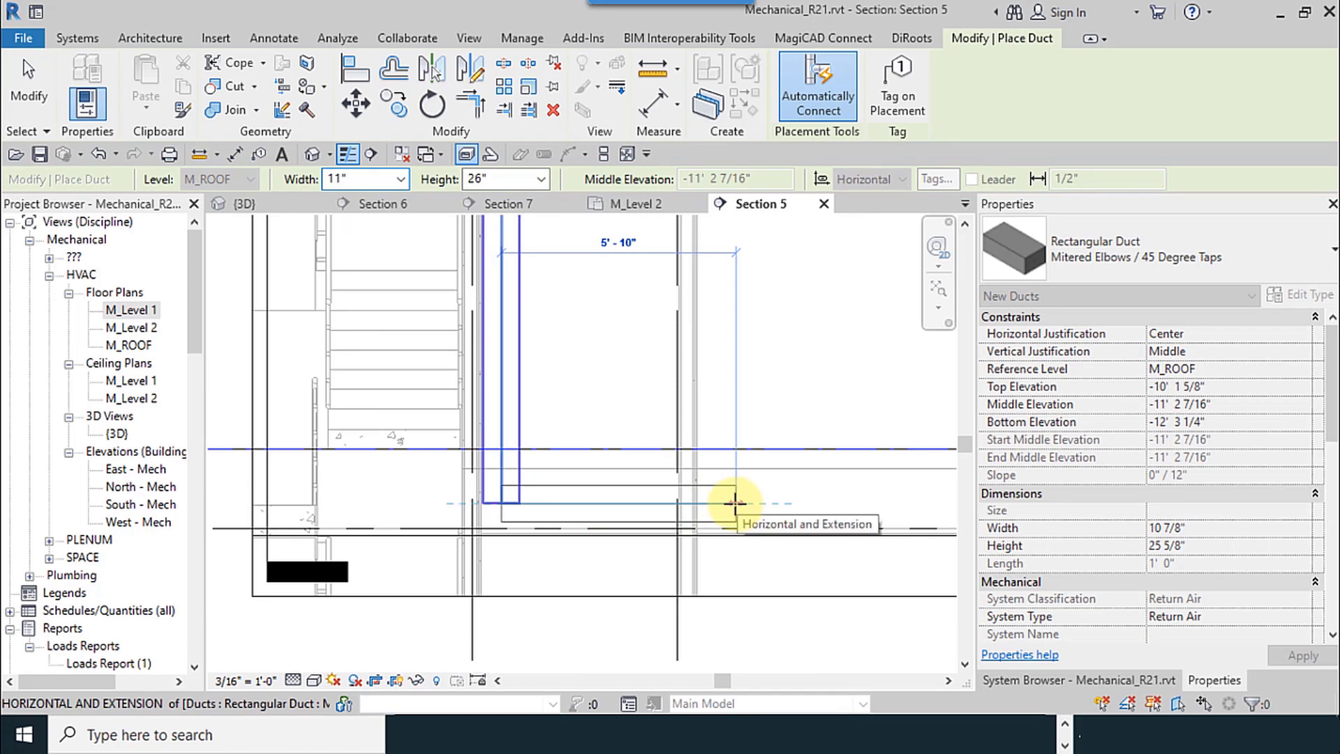
{"action": "left_click", "coordinate": [767, 545]}
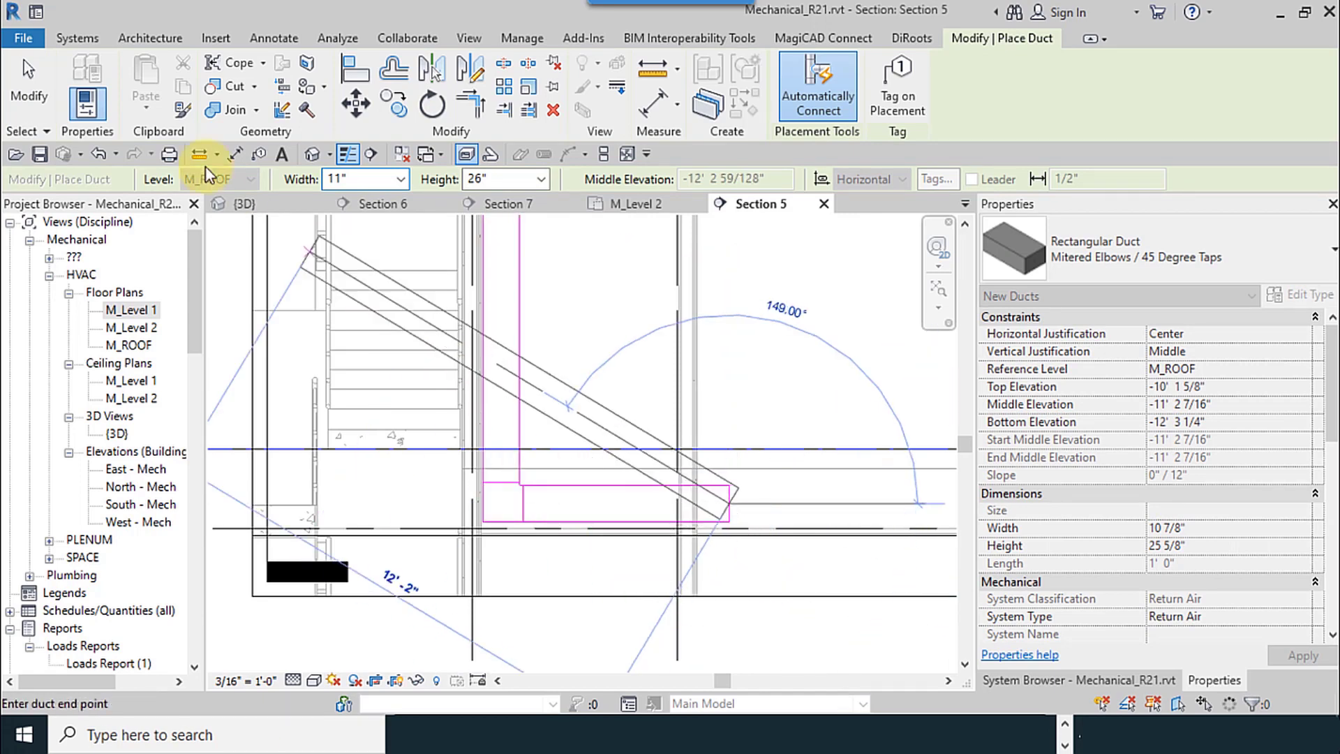
{"action": "left_click", "coordinate": [29, 80]}
Examine the return duct's elbows and riser connection beneath the rooftop unit in the 3D view.
{"action": "scroll", "coordinate": [598, 579], "scroll_direction": "down", "scroll_amount": 3}
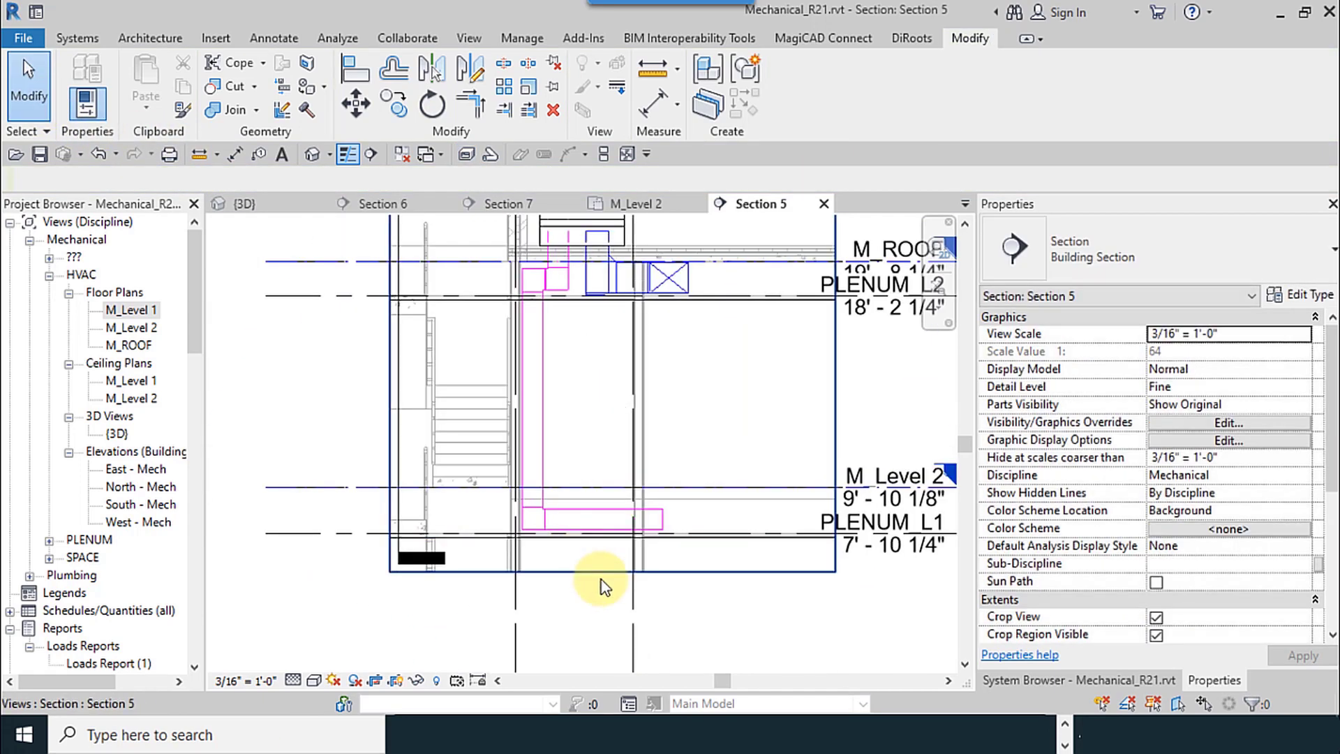
{"action": "left_click", "coordinate": [267, 201]}
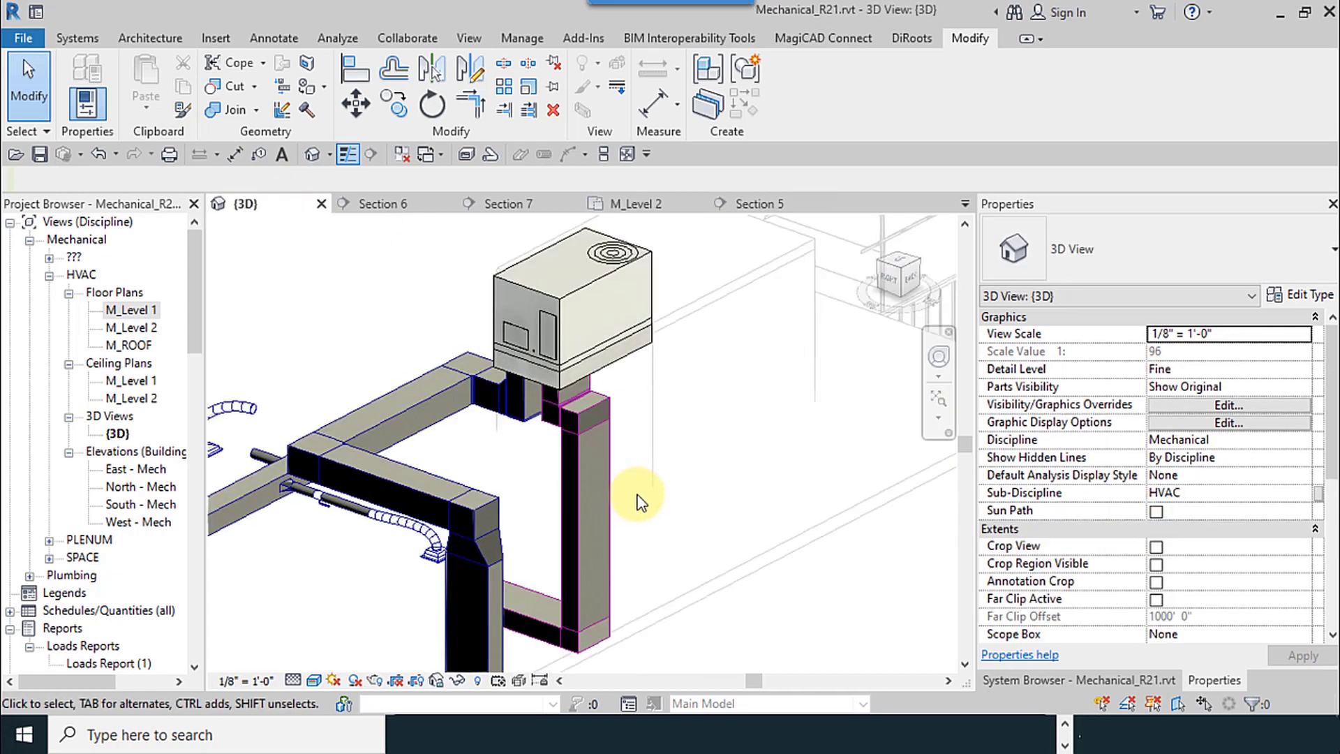
{"action": "middle_click_drag", "start_coordinate": [705, 521], "coordinate": [648, 540]}
{"action": "scroll", "coordinate": [506, 491], "scroll_direction": "up", "scroll_amount": 2}
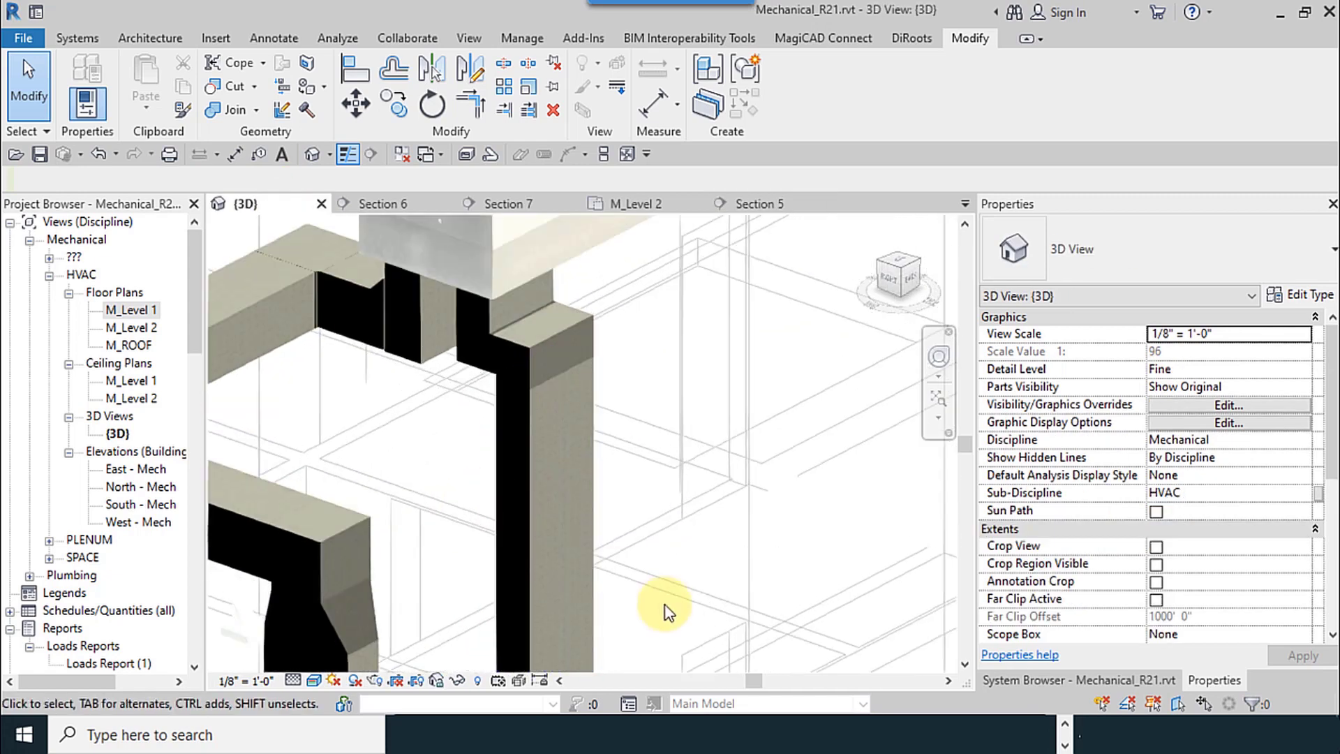
{"action": "scroll", "coordinate": [693, 325], "scroll_direction": "up", "scroll_amount": 3}
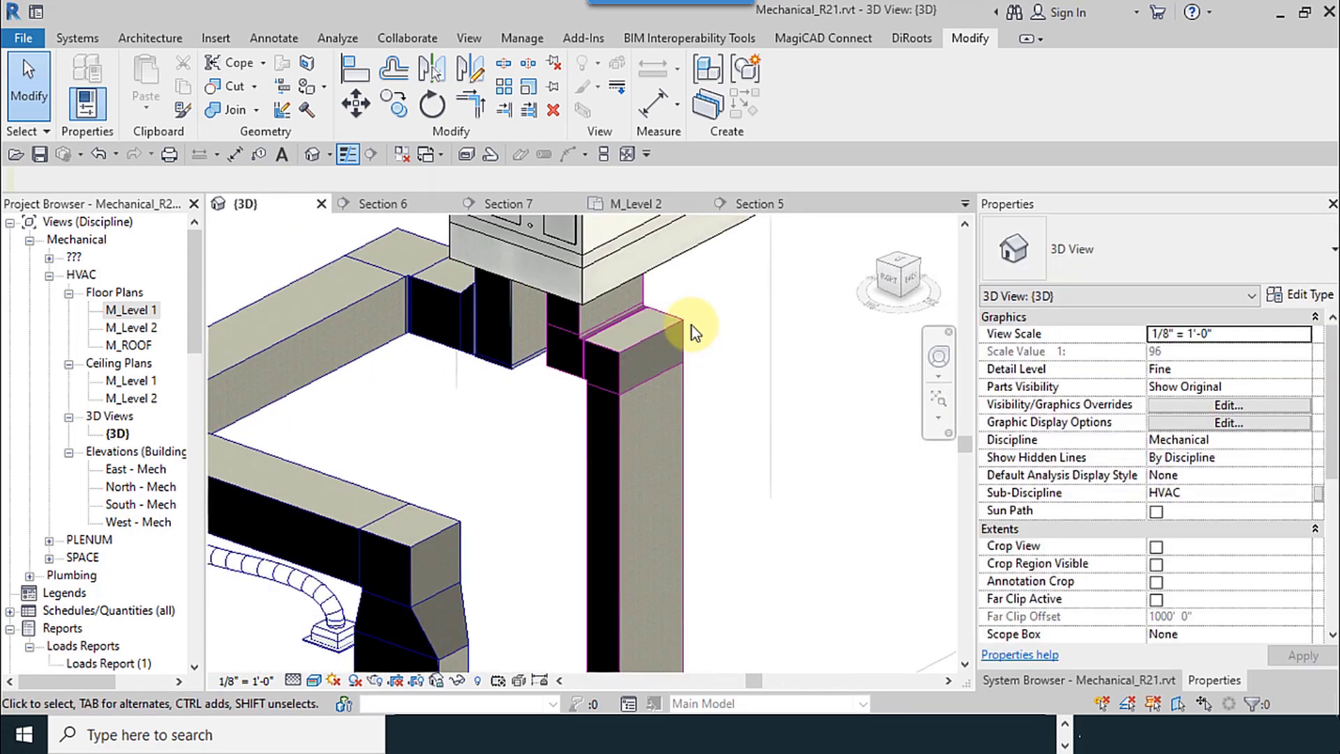
{"action": "scroll", "coordinate": [662, 320], "scroll_direction": "down", "scroll_amount": 3}
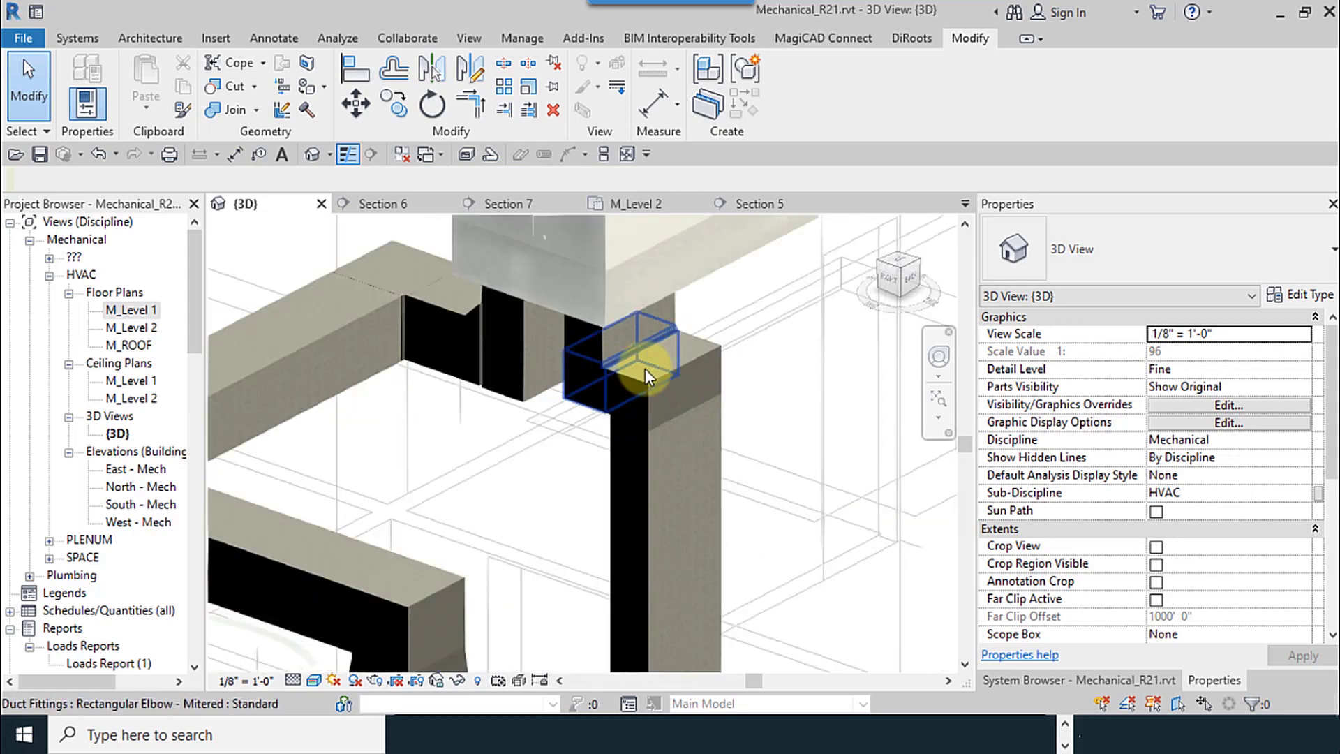
{"action": "scroll", "coordinate": [437, 316], "scroll_direction": "up", "scroll_amount": 3}
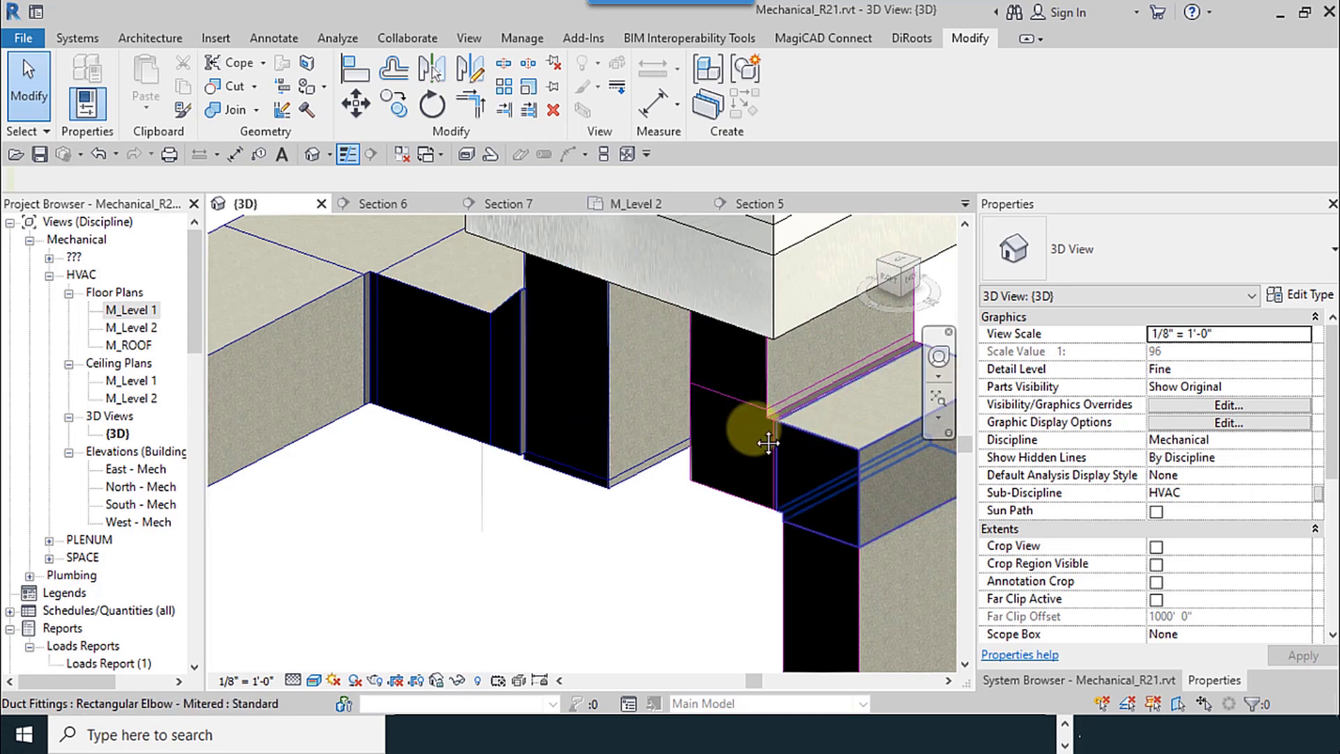
{"action": "middle_click_drag", "start_coordinate": [796, 398], "coordinate": [513, 386]}
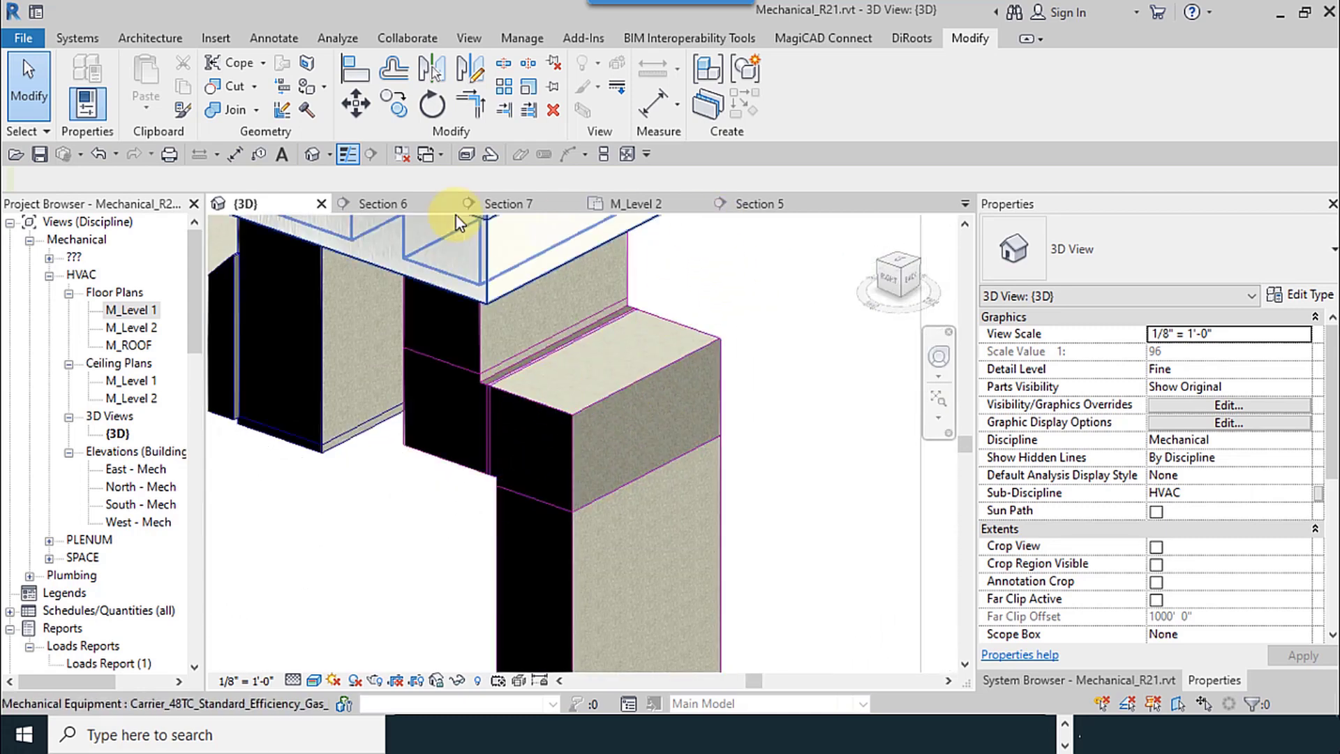
{"action": "scroll", "coordinate": [617, 356], "scroll_direction": "down", "scroll_amount": 4}
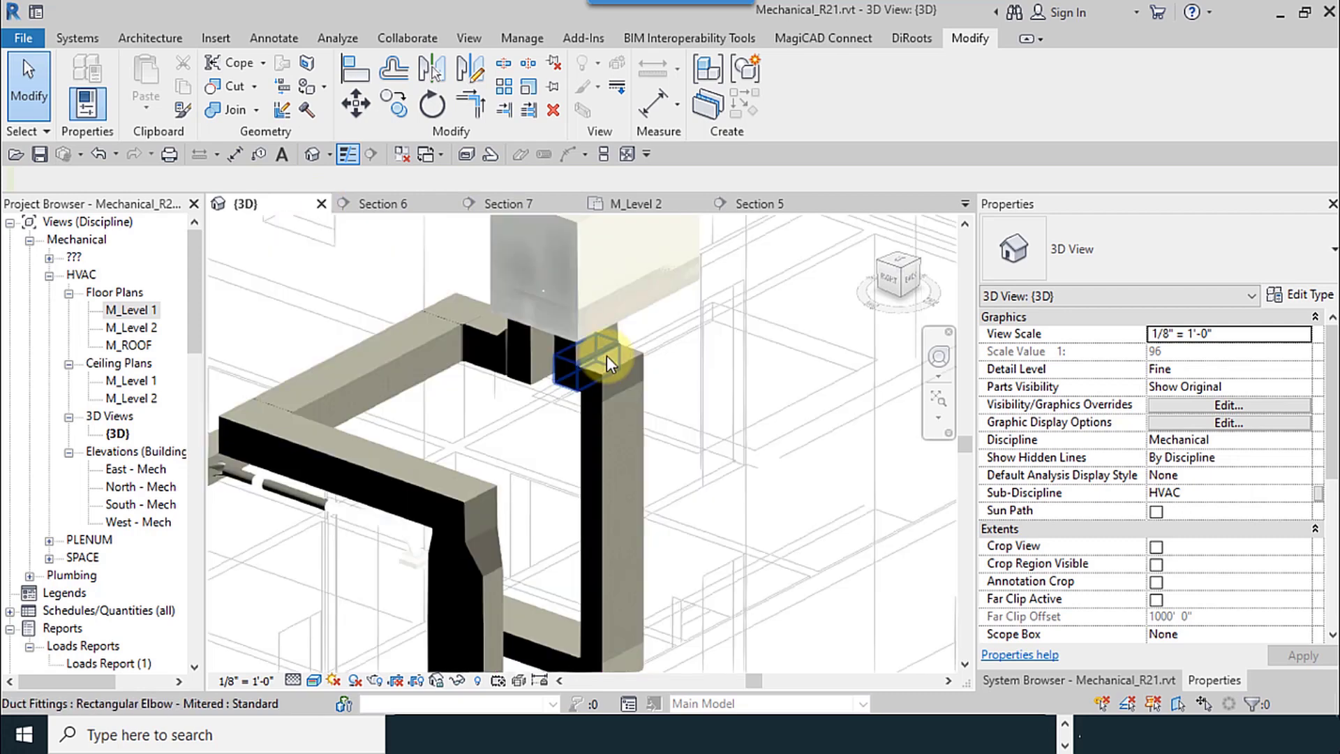
In the M_Level 1 floor plan, extend the return duct's open end about 1'-6" straight away from the stairs and end the run.
{"action": "double_click", "coordinate": [147, 315]}
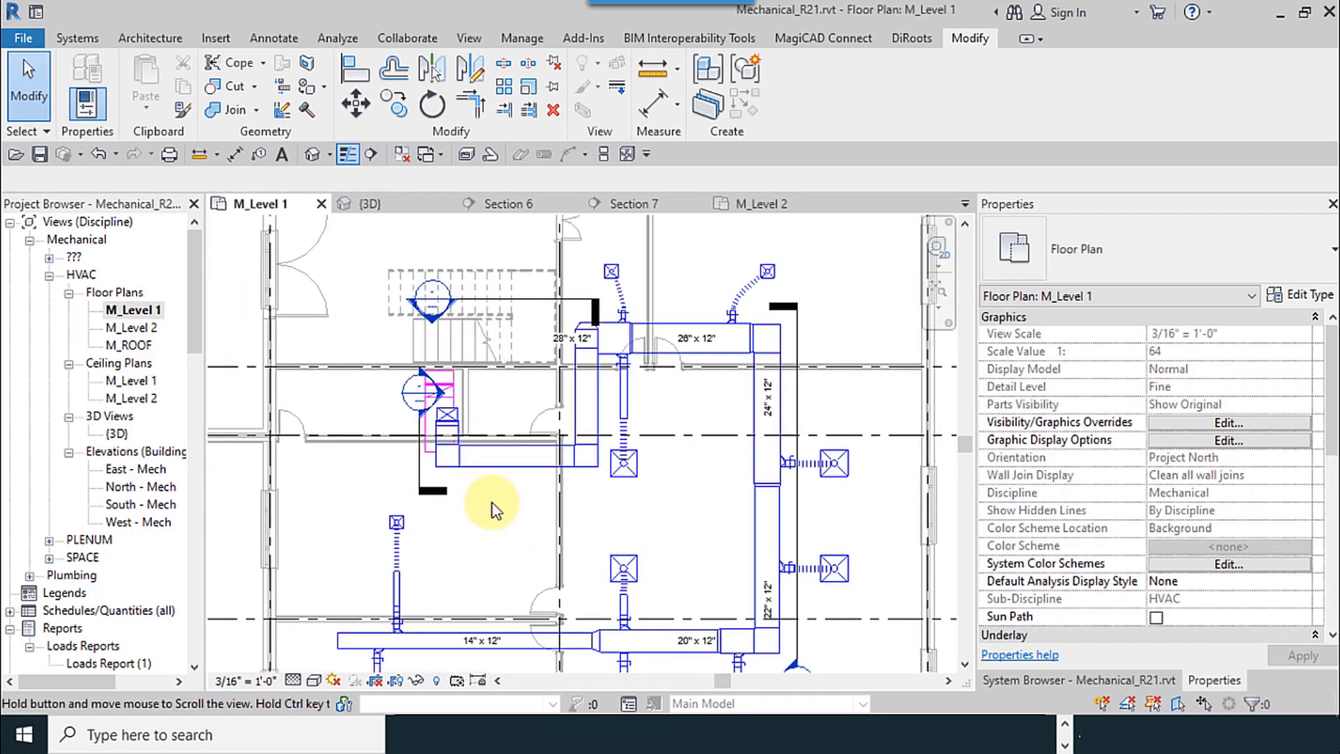
{"action": "scroll", "coordinate": [442, 468], "scroll_direction": "up", "scroll_amount": 5}
{"action": "left_click", "coordinate": [432, 441]}
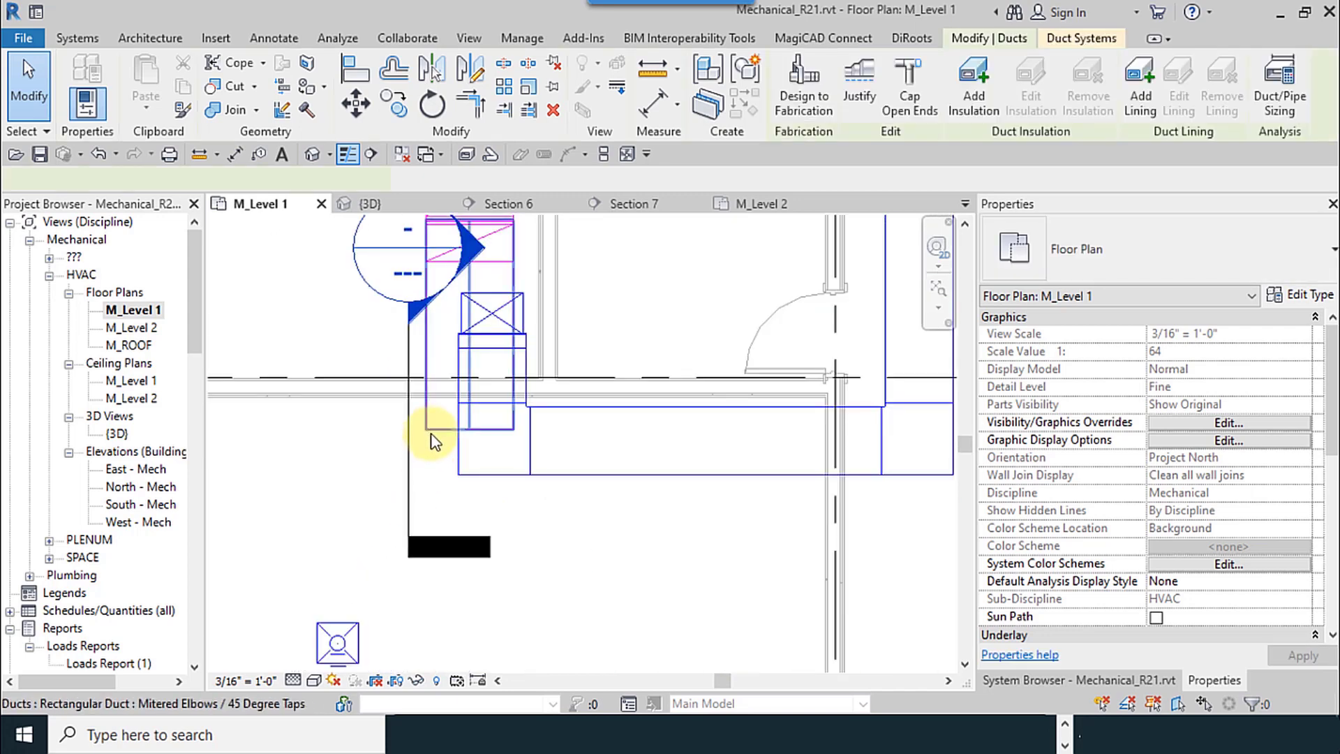
{"action": "scroll", "coordinate": [433, 441], "scroll_direction": "down", "scroll_amount": 2}
{"action": "right_click", "coordinate": [457, 436]}
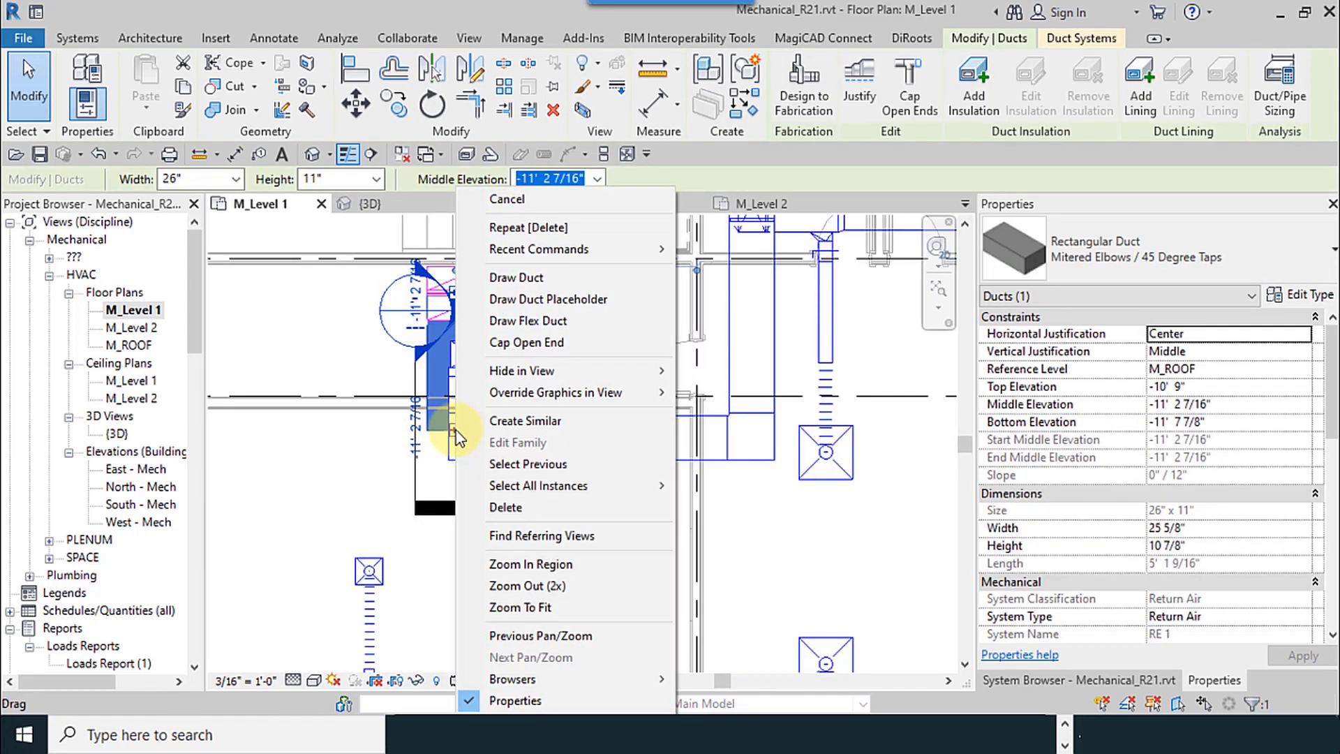
{"action": "left_click", "coordinate": [508, 278]}
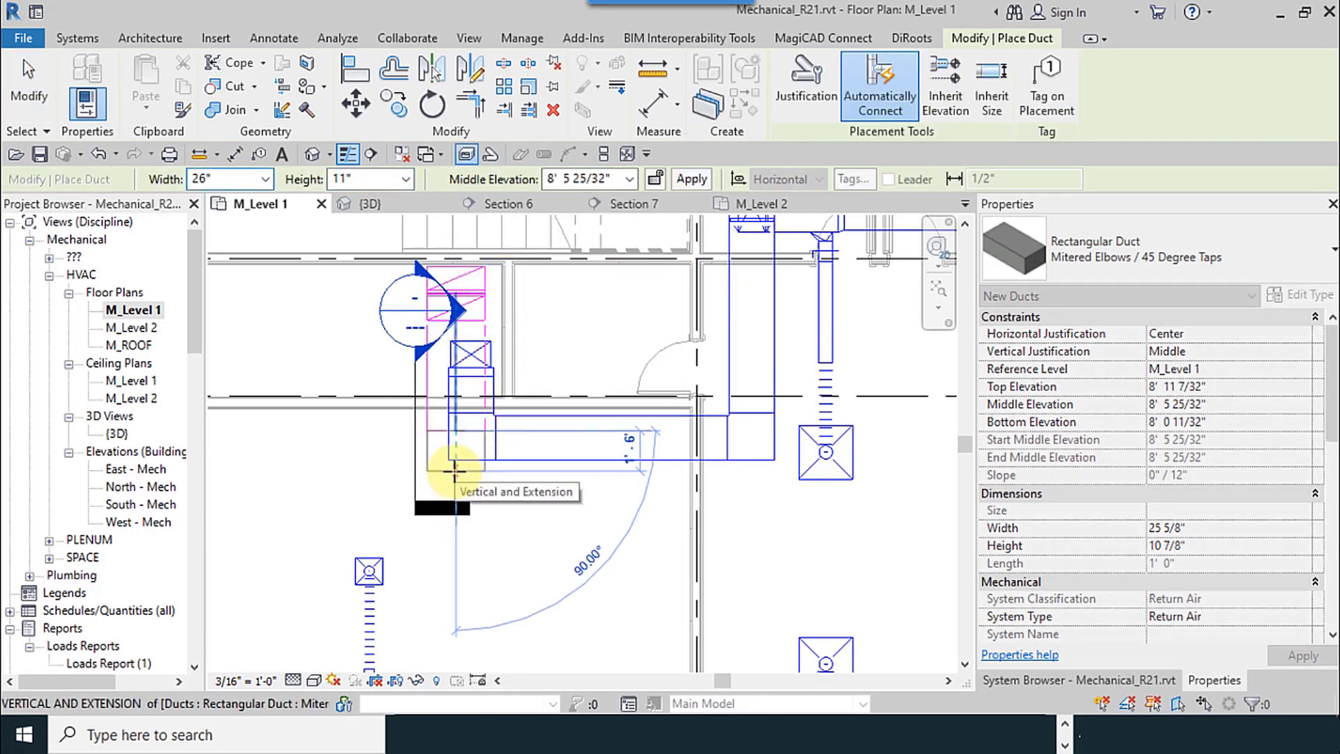
{"action": "left_click", "coordinate": [28, 78]}
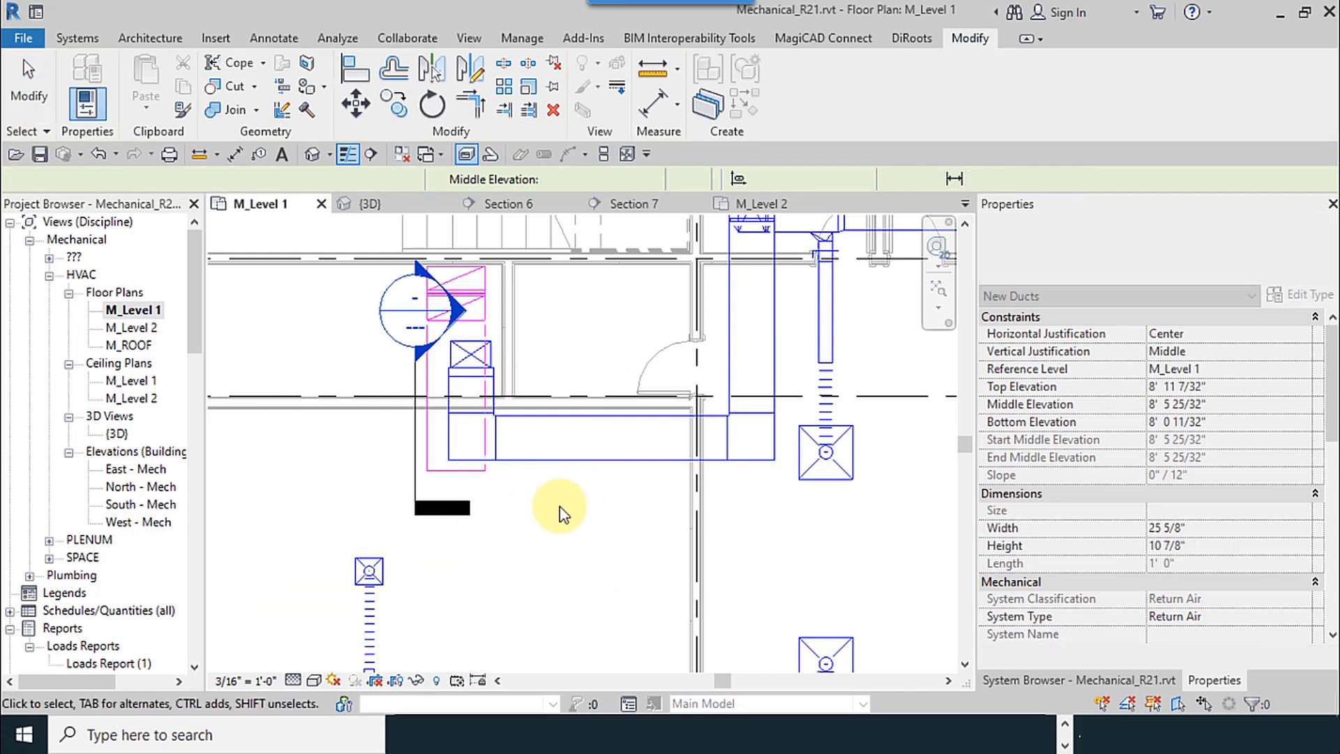
Examine the Level 1 supply duct loop, its branches and the diffusers they serve around the rooms.
{"action": "middle_click_drag", "start_coordinate": [562, 515], "coordinate": [391, 552]}
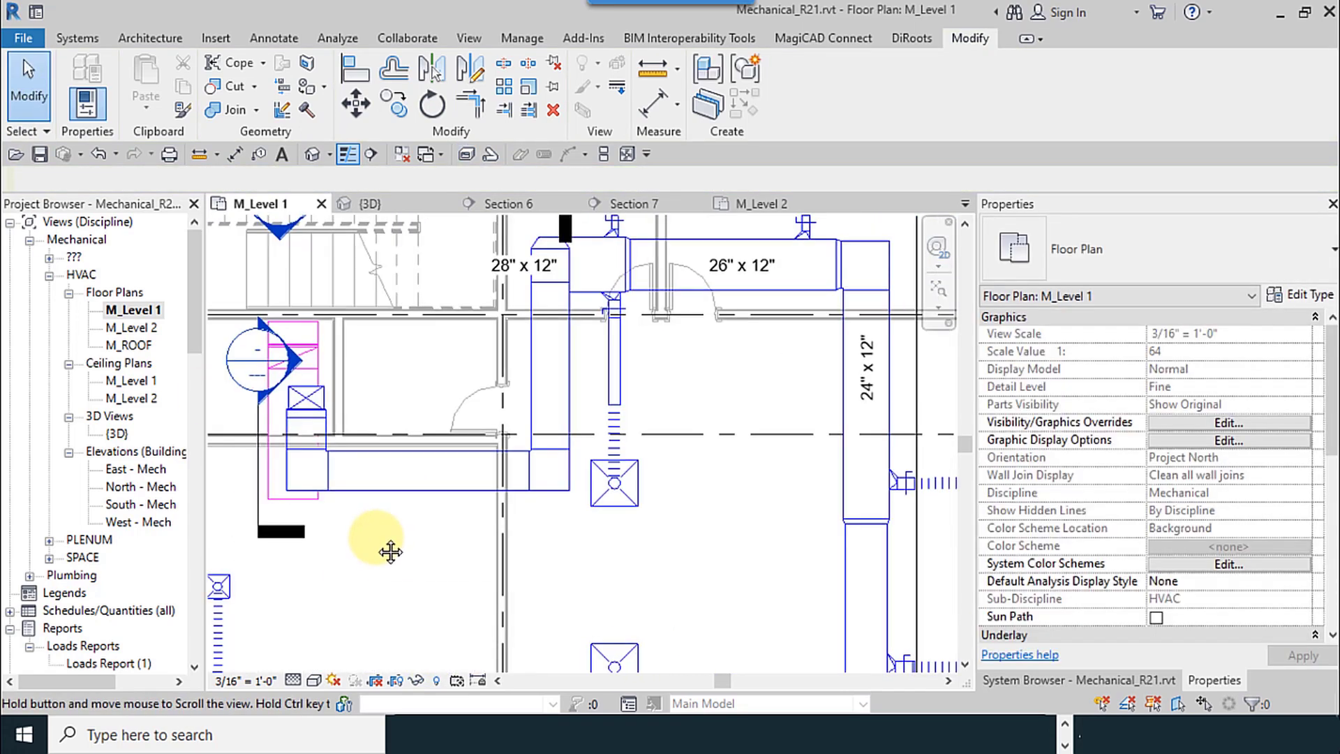
{"action": "scroll", "coordinate": [656, 423], "scroll_direction": "down", "scroll_amount": 4}
{"action": "middle_click_drag", "start_coordinate": [617, 500], "coordinate": [539, 422]}
{"action": "scroll", "coordinate": [526, 417], "scroll_direction": "up", "scroll_amount": 2}
{"action": "scroll", "coordinate": [525, 418], "scroll_direction": "down", "scroll_amount": 2}
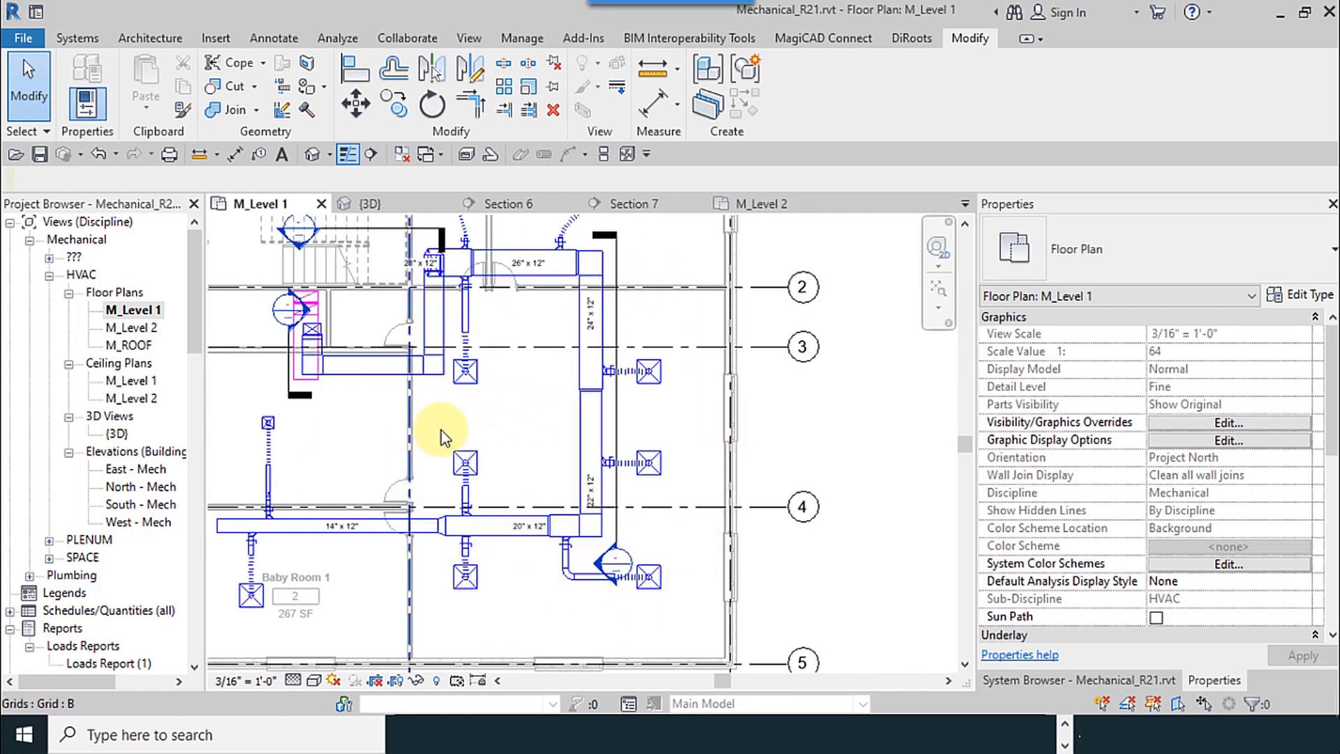
{"action": "middle_click_drag", "start_coordinate": [649, 585], "coordinate": [667, 604]}
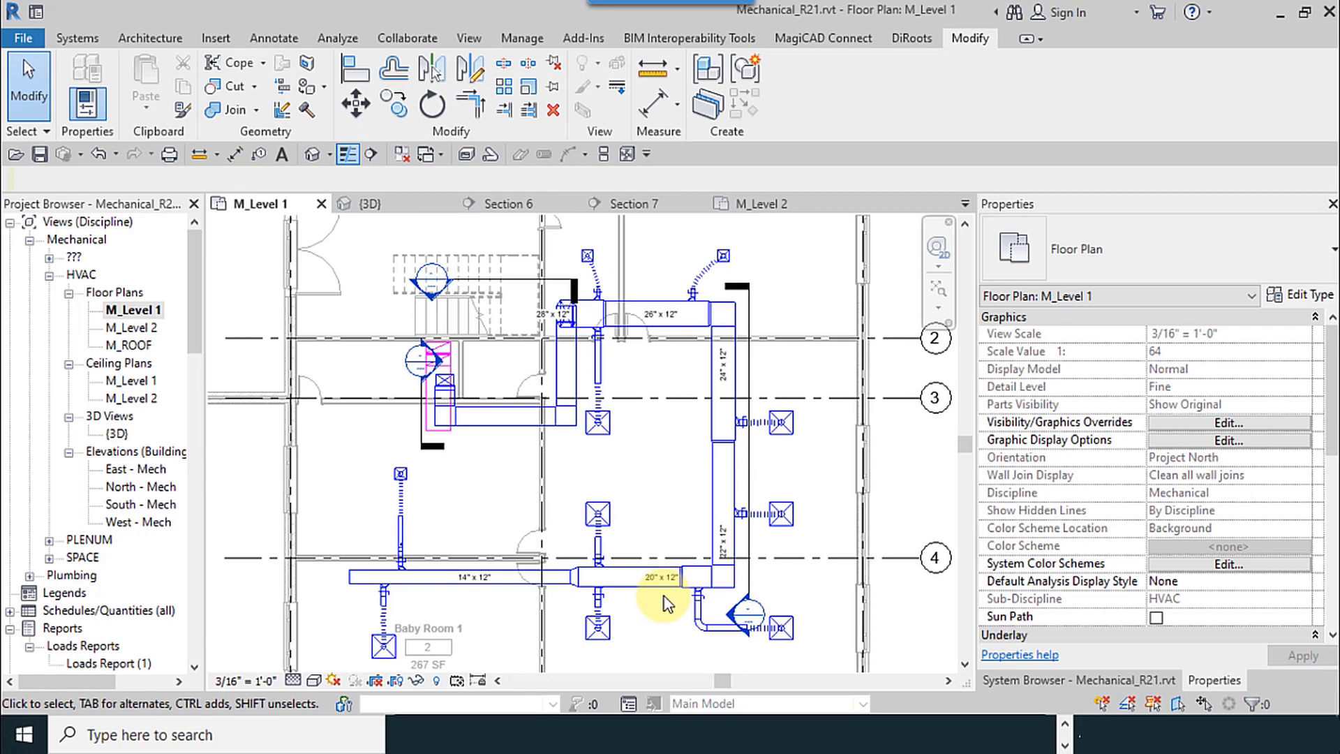
{"action": "middle_click_drag", "start_coordinate": [664, 494], "coordinate": [604, 488]}
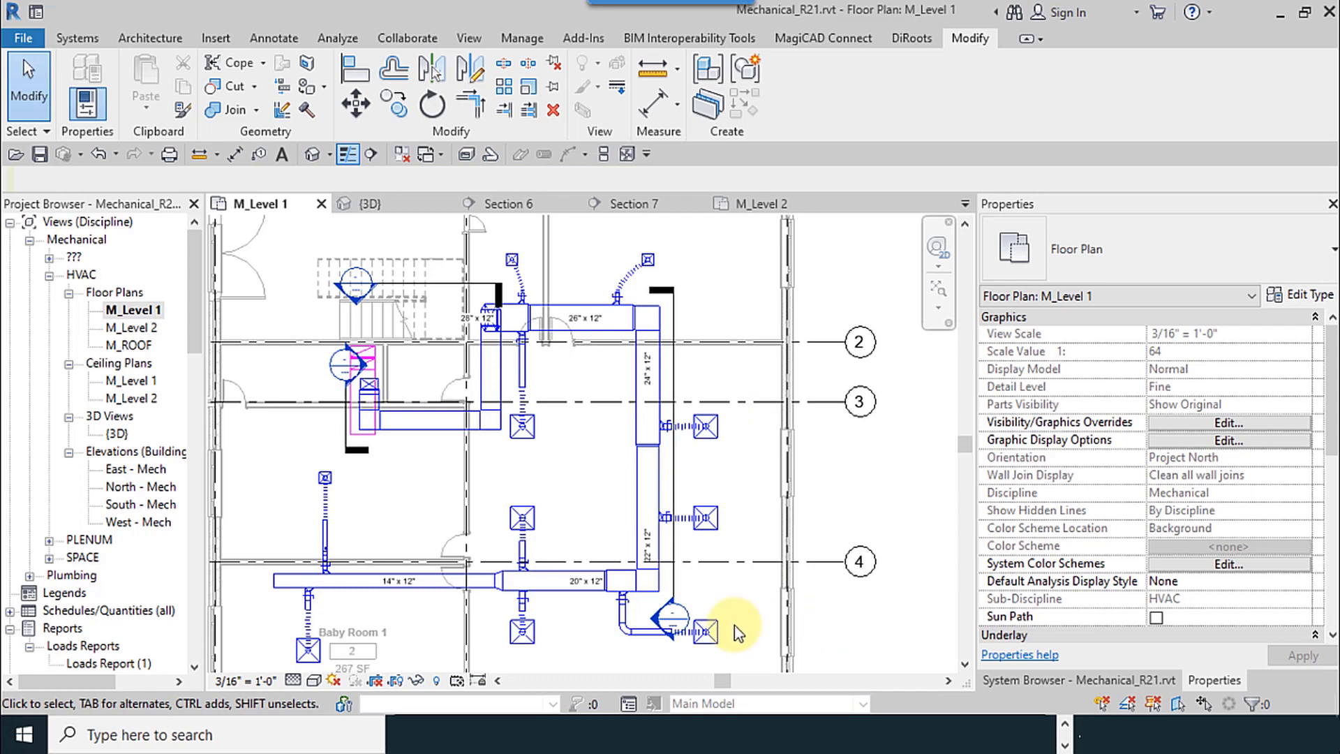
Open the calculator and work out the airflow as 6 × 180 − 110 − 110, placing the calculator clear of the plan.
{"action": "left_click", "coordinate": [13, 731]}
{"action": "type", "text": "زش"}
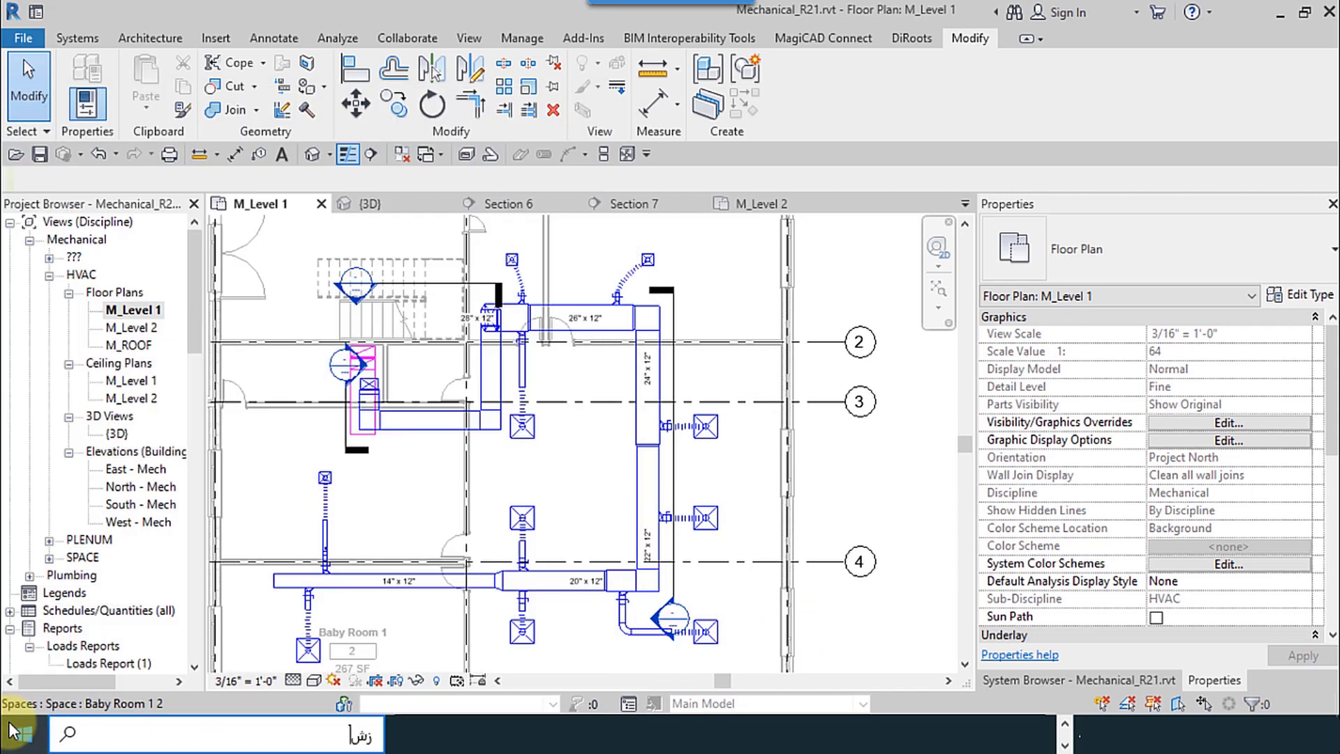
{"action": "left_click", "coordinate": [664, 301]}
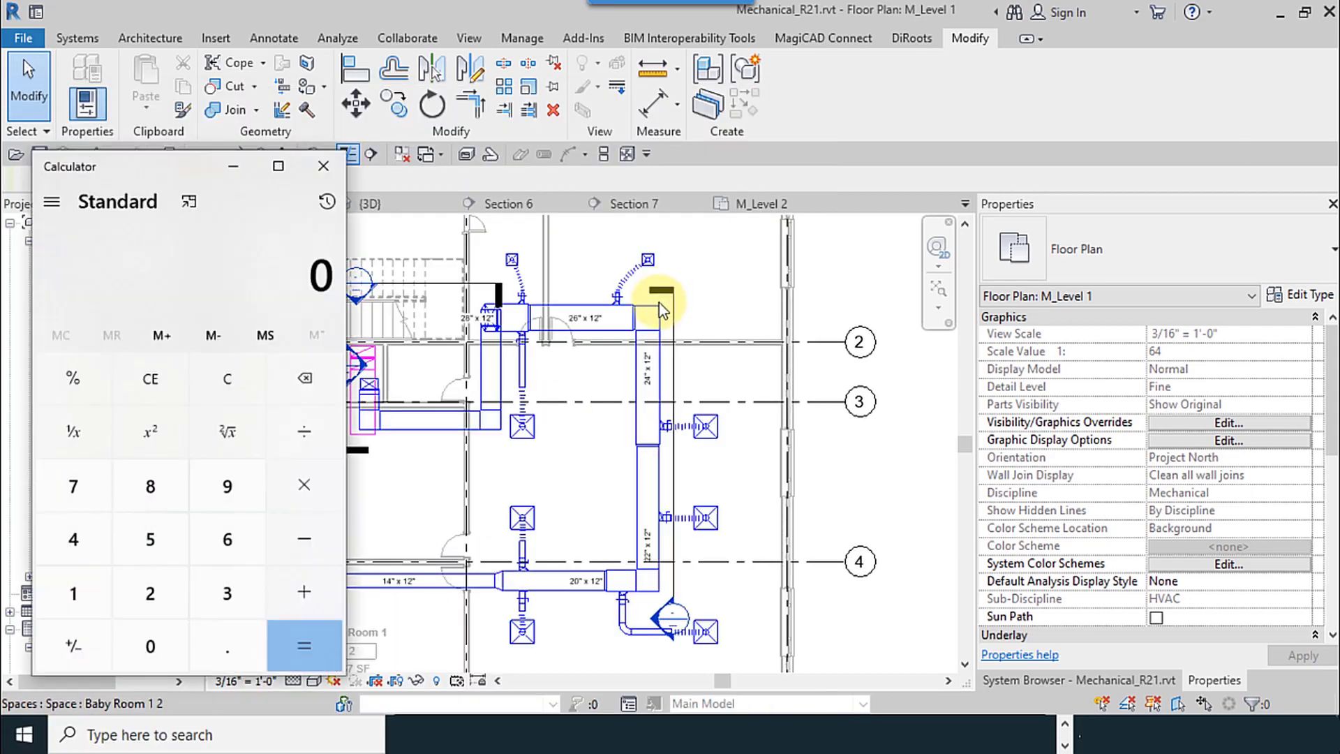
{"action": "type", "text": "180"}
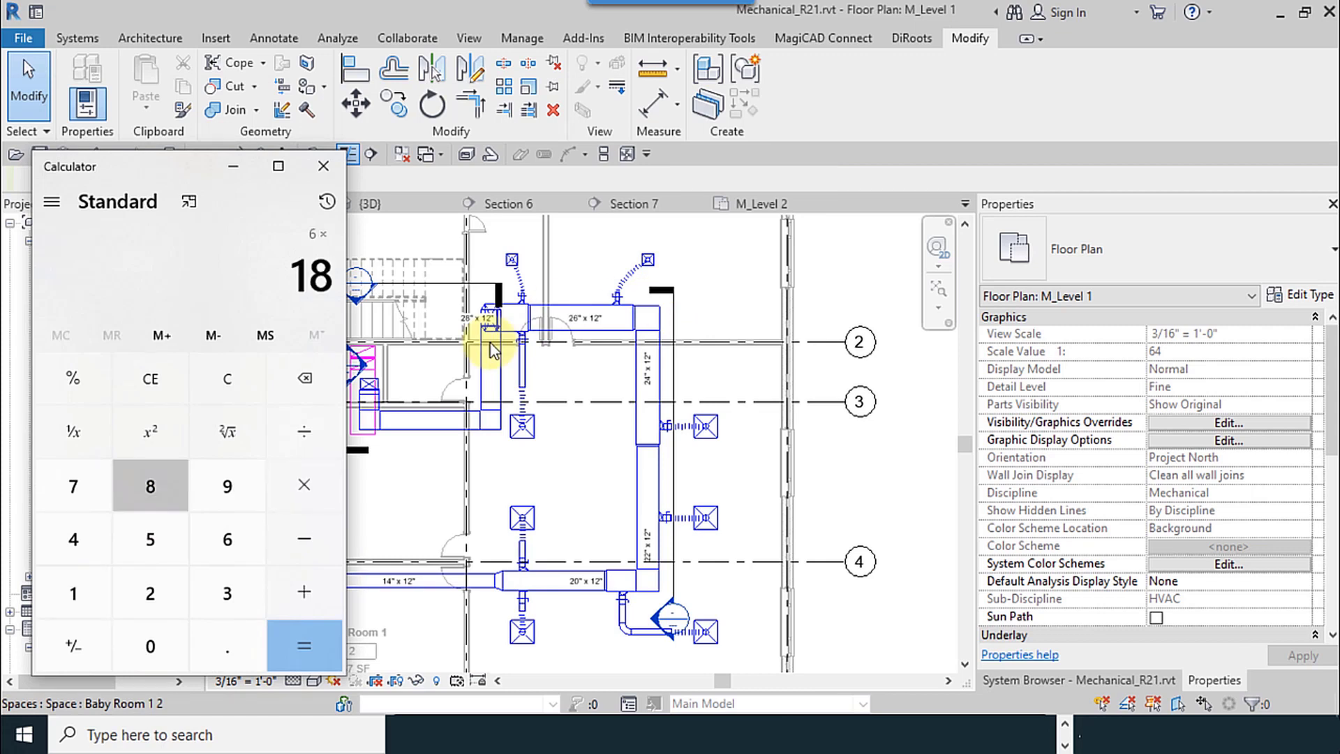
{"action": "key", "text": "Return"}
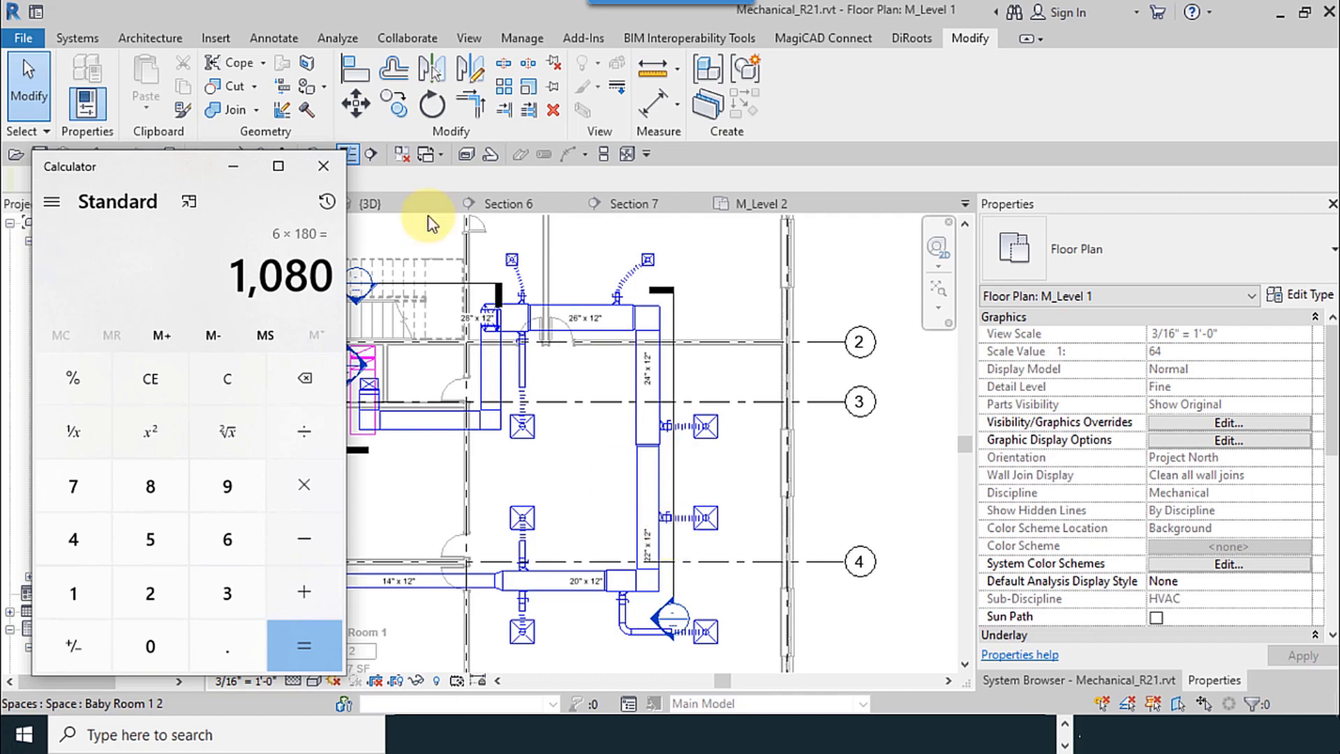
{"action": "left_click_drag", "start_coordinate": [215, 173], "coordinate": [1011, 149]}
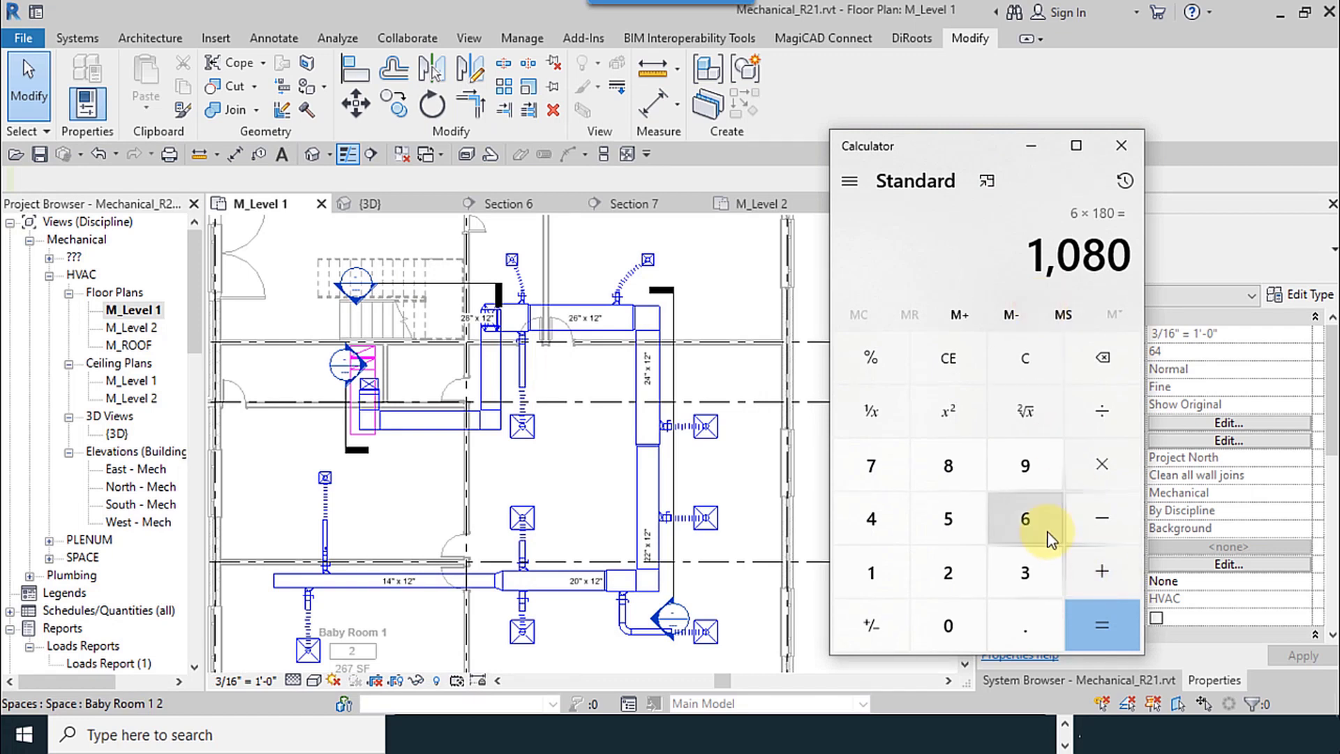
{"action": "key", "text": "minus"}
{"action": "type", "text": "110 -"}
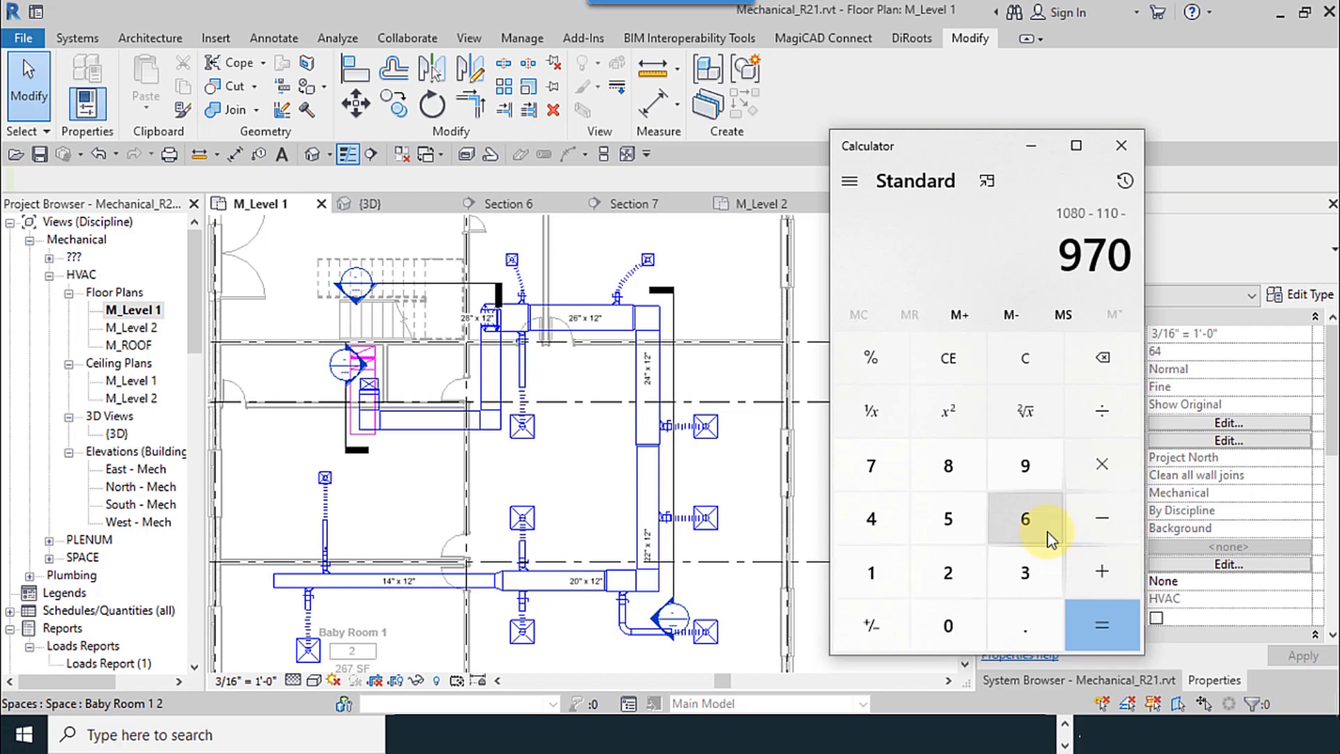
{"action": "type", "text": "110 +"}
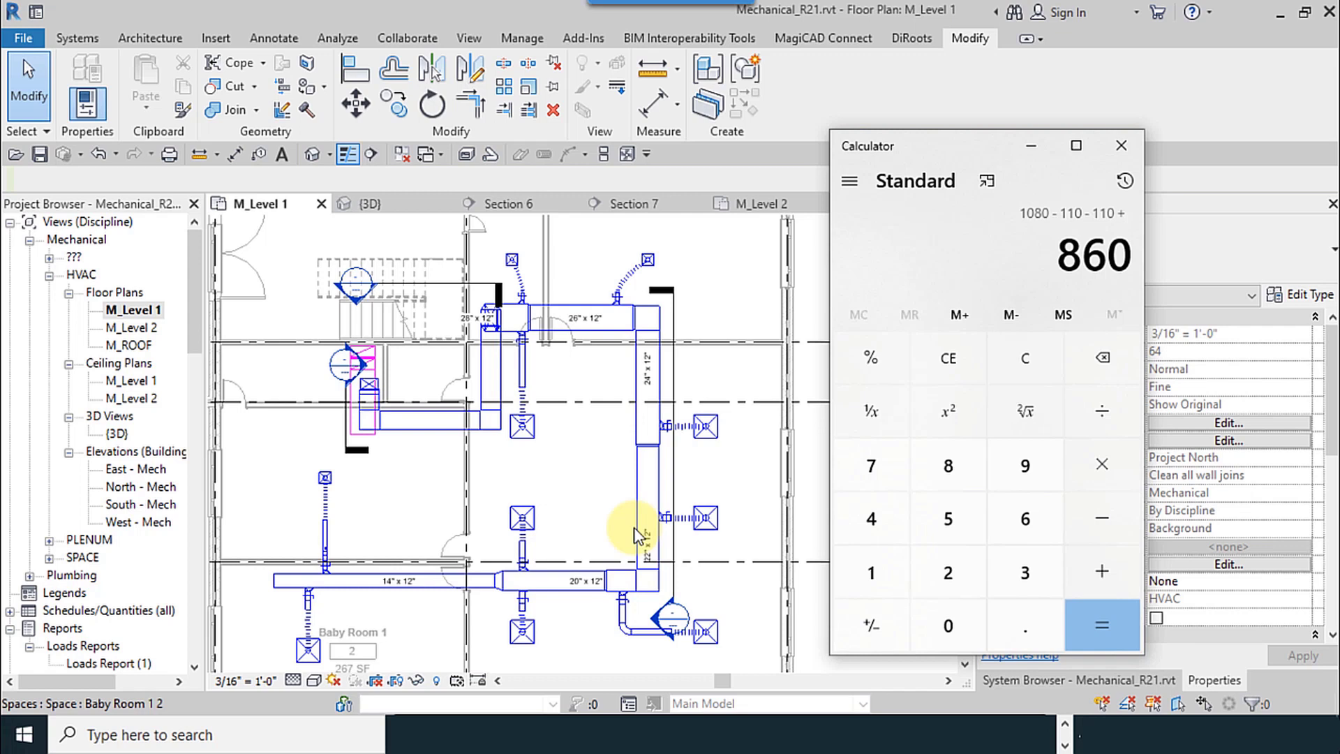
Switch to DuctSizer, set the flow rate to 860 cfm, and try duct side sizes of 12 and 10 in.
{"action": "left_click", "coordinate": [1063, 728]}
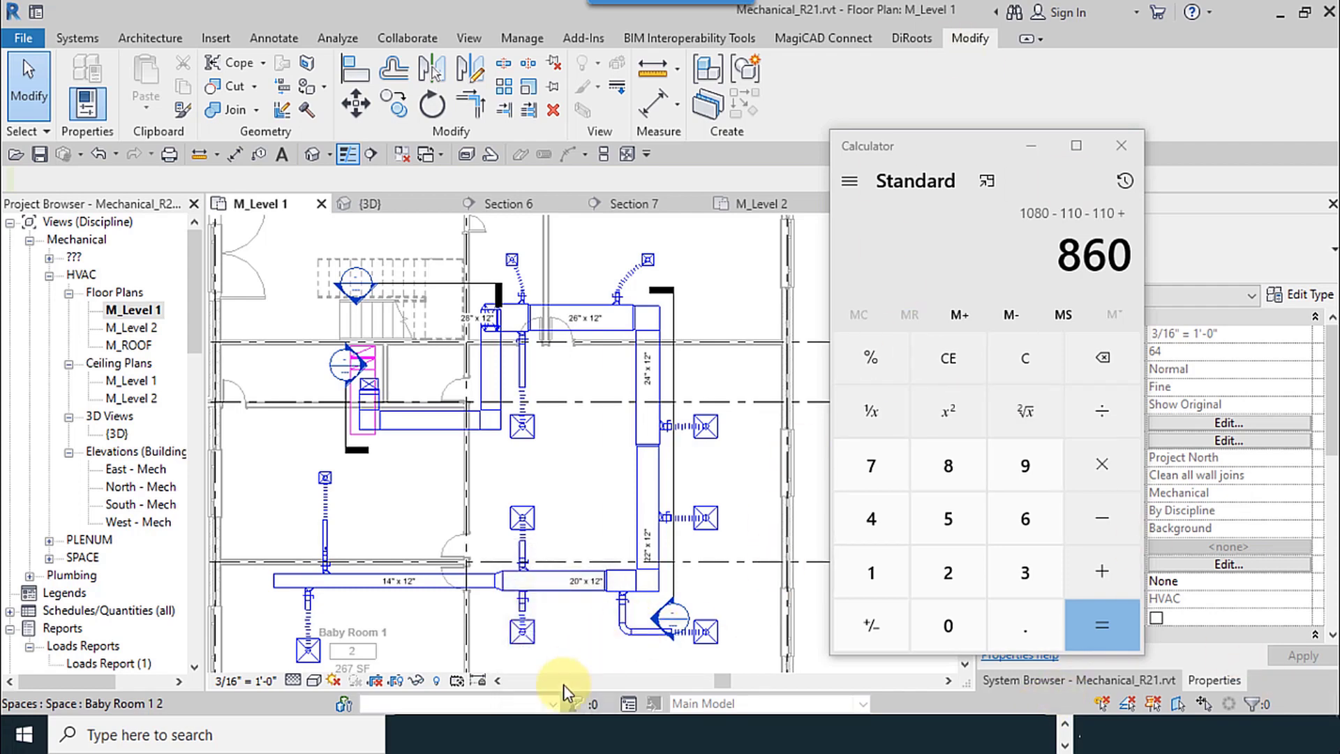
{"action": "left_click", "coordinate": [550, 731]}
{"action": "left_click_drag", "start_coordinate": [941, 295], "coordinate": [871, 298]}
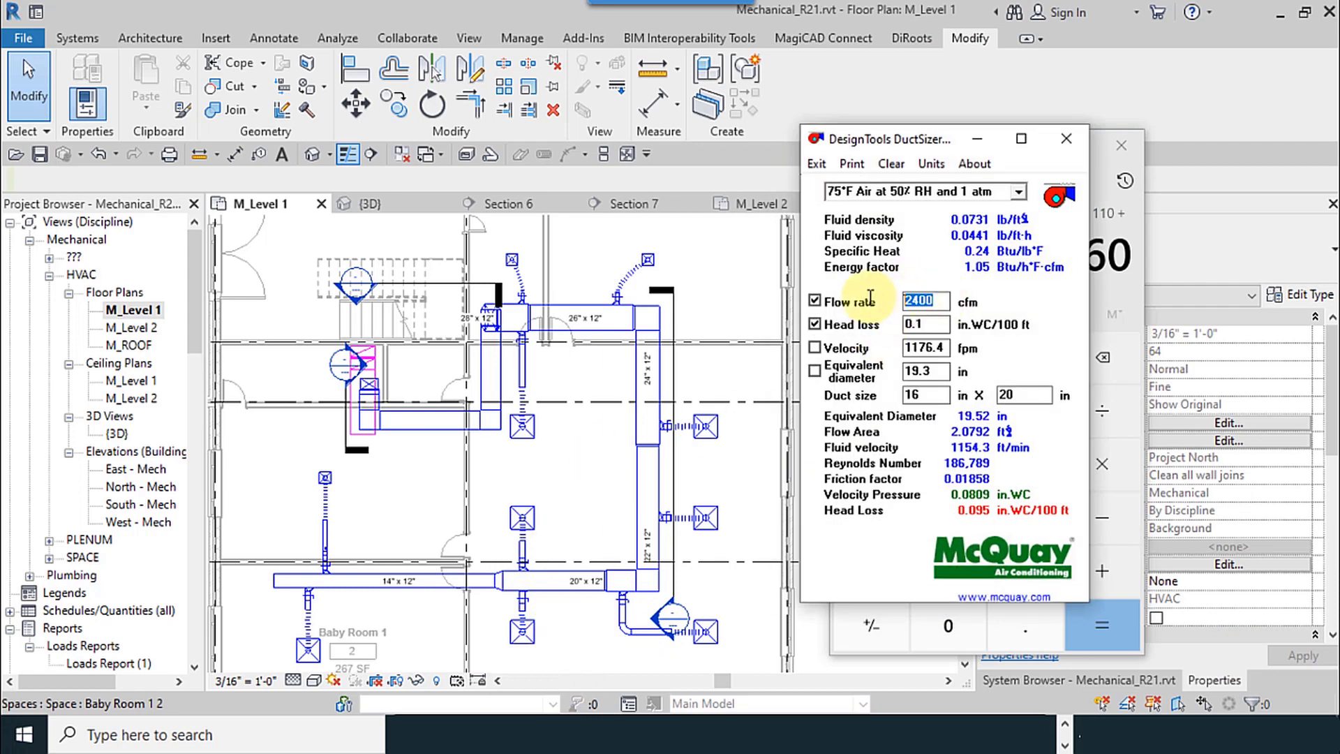
{"action": "type", "text": "860"}
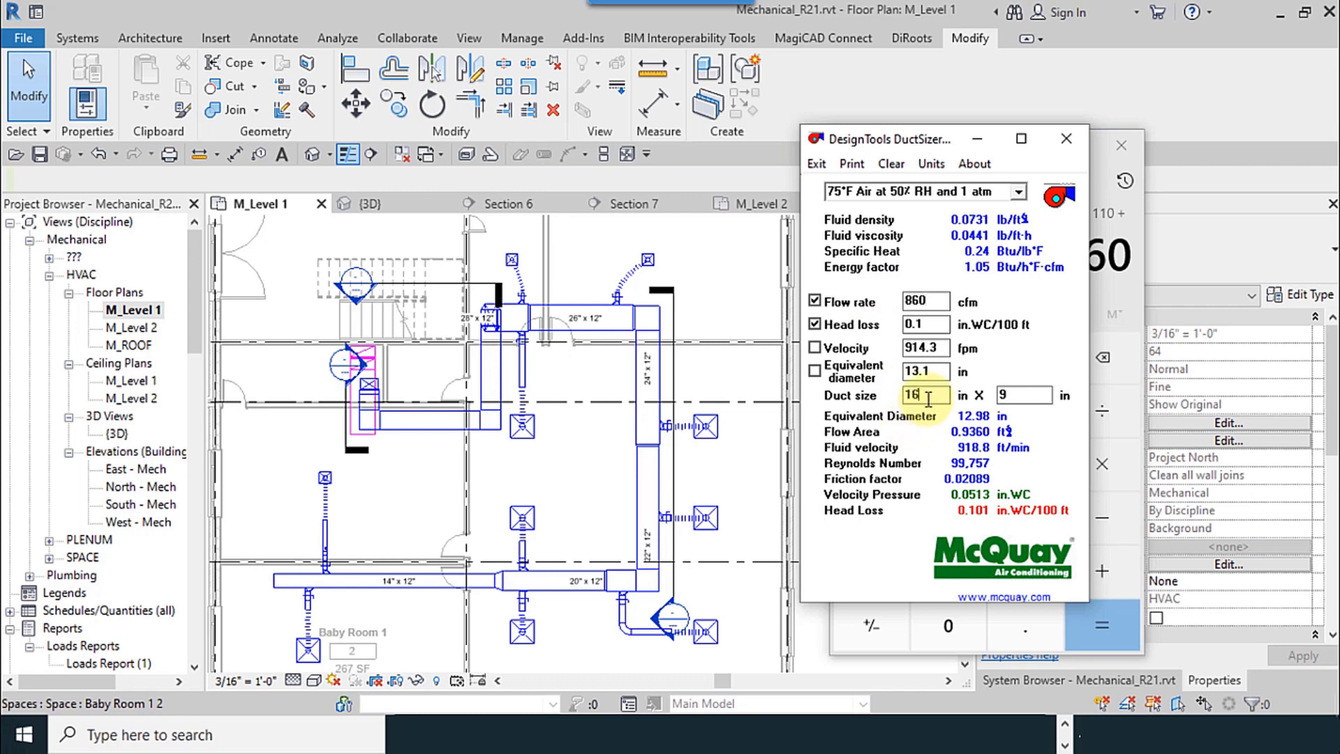
{"action": "left_click_drag", "start_coordinate": [928, 399], "coordinate": [885, 402]}
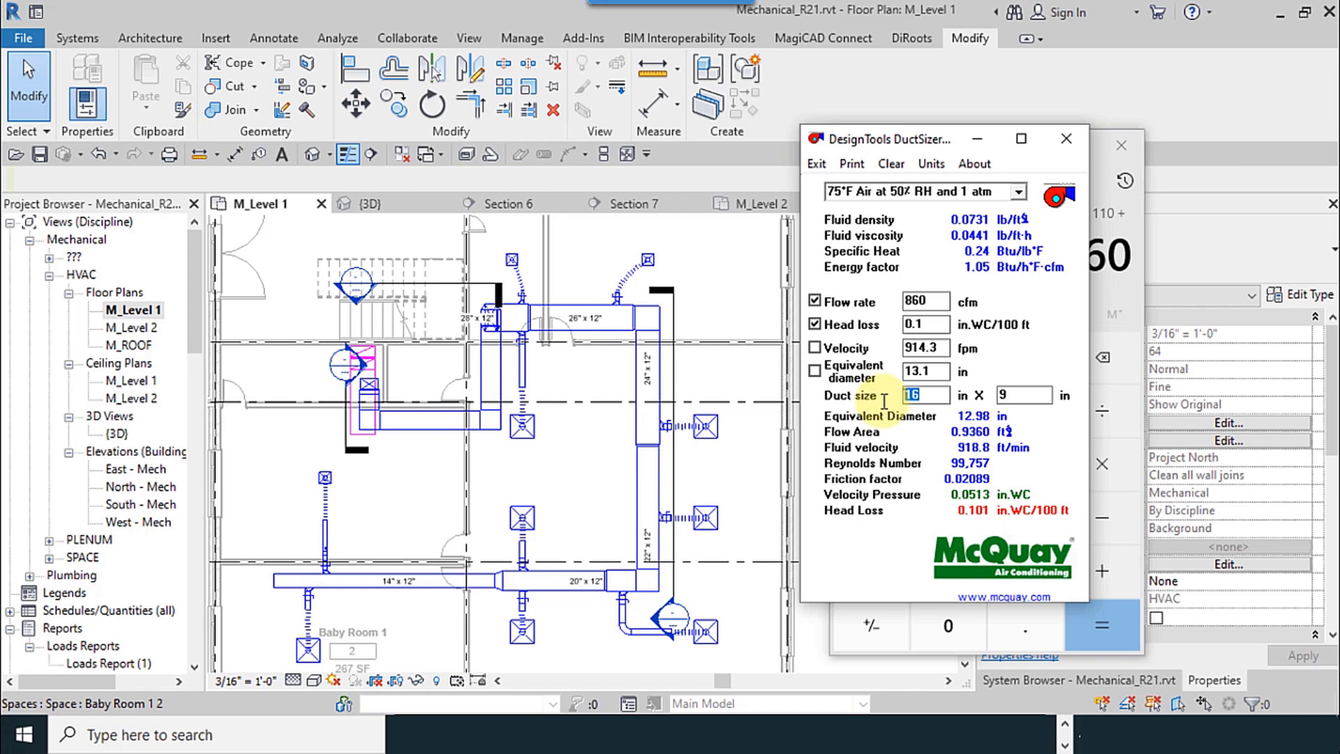
{"action": "type", "text": "12"}
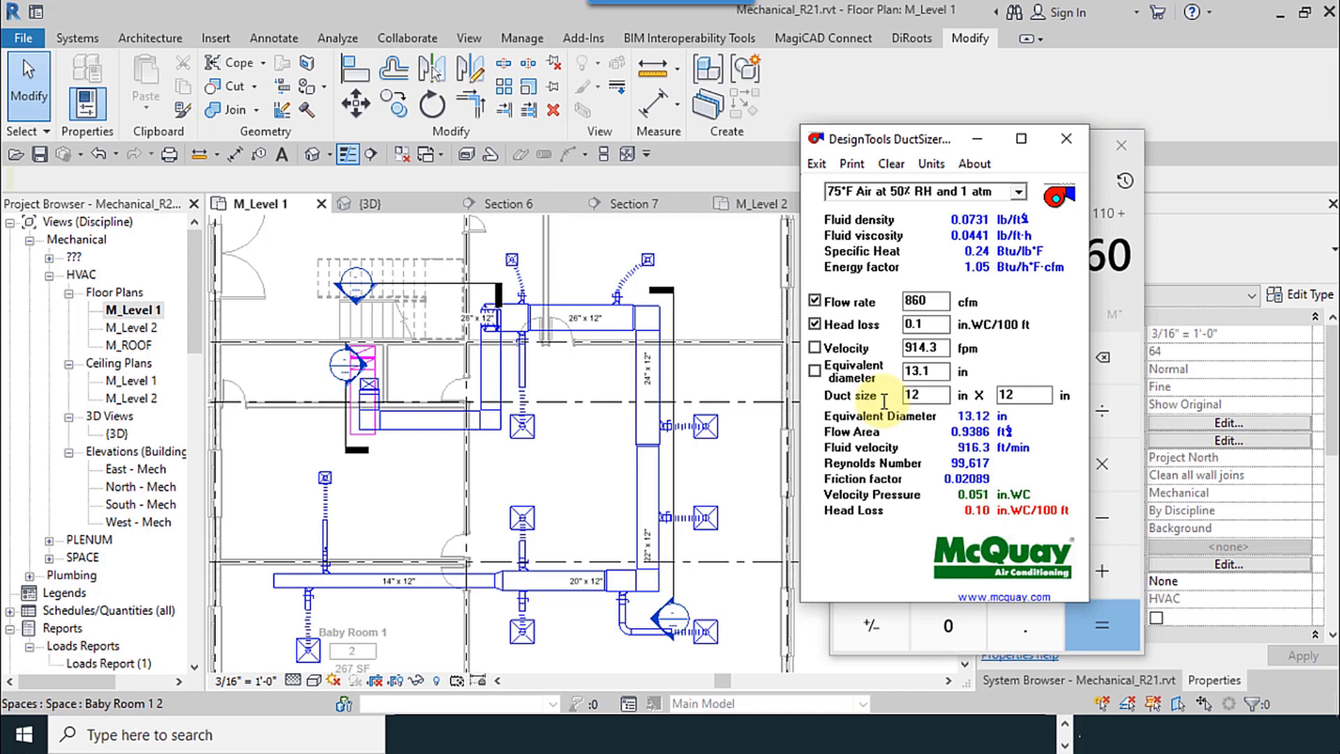
{"action": "type", "text": "10"}
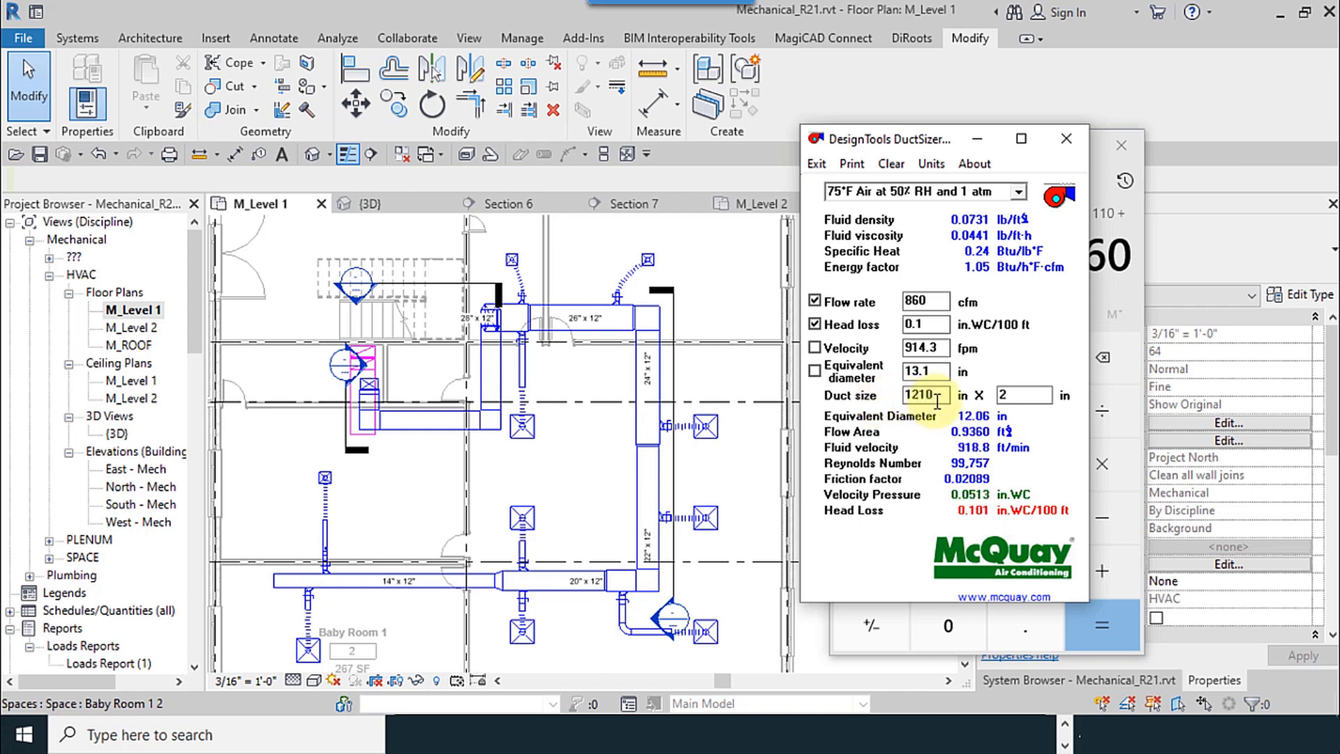
{"action": "left_click_drag", "start_coordinate": [938, 400], "coordinate": [862, 399]}
{"action": "type", "text": "10"}
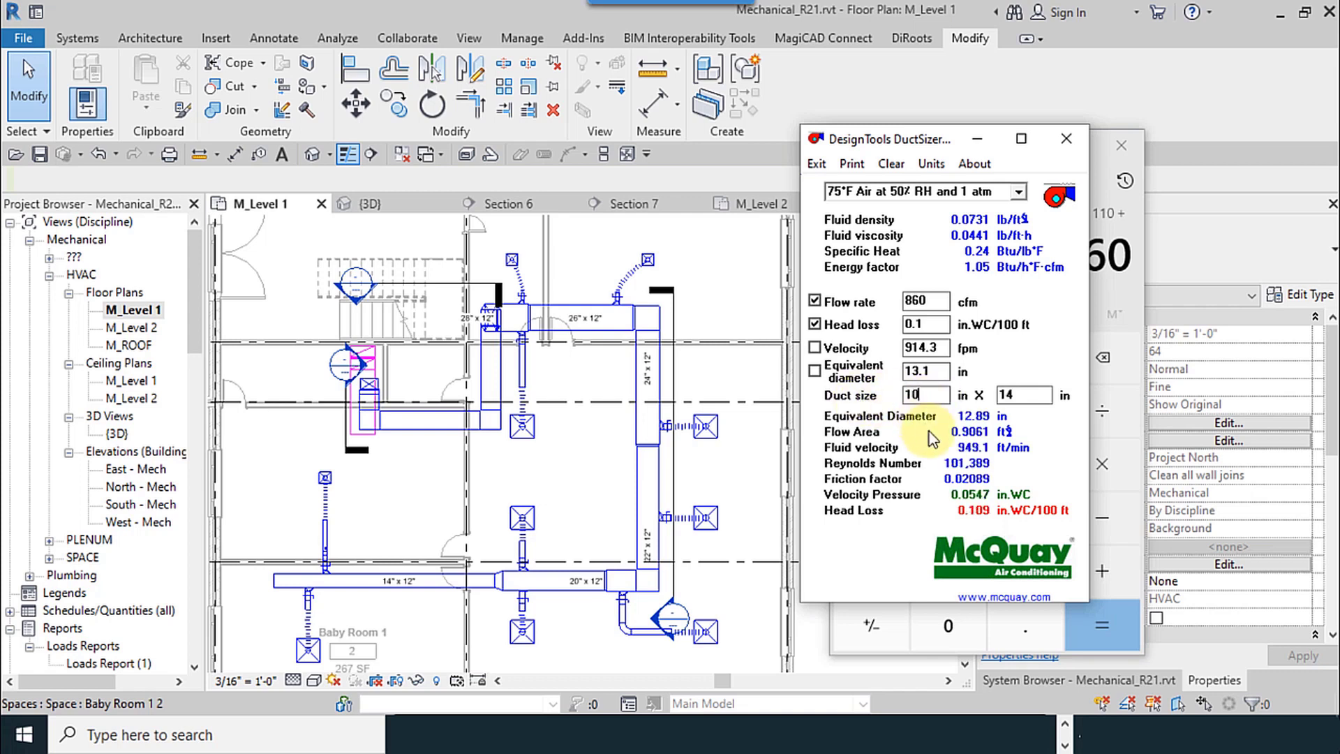
Back in the Revit plan, stretch the return duct's open end farther from the stairs, to a length of about 8'.
{"action": "left_click", "coordinate": [433, 447]}
{"action": "scroll", "coordinate": [363, 437], "scroll_direction": "up", "scroll_amount": 3}
{"action": "left_click", "coordinate": [363, 437]}
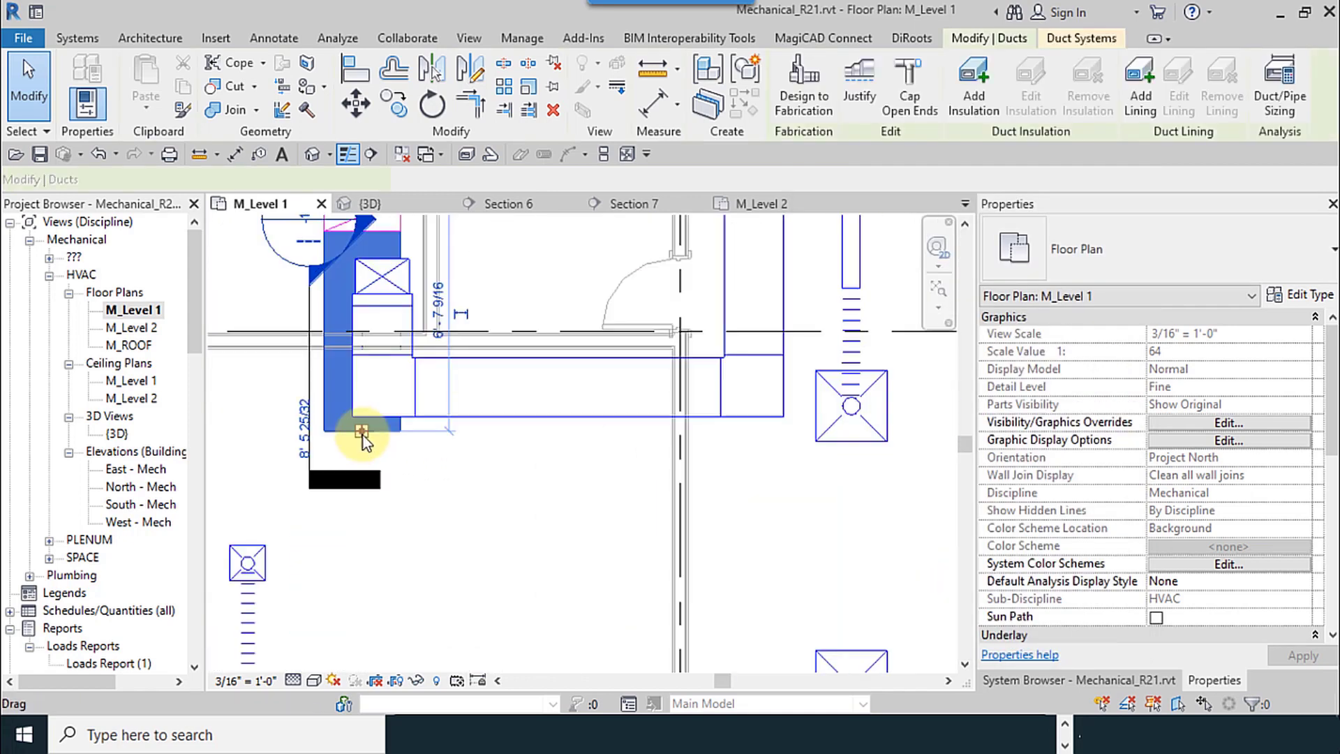
{"action": "scroll", "coordinate": [363, 436], "scroll_direction": "up", "scroll_amount": 2}
{"action": "key", "text": "Escape"}
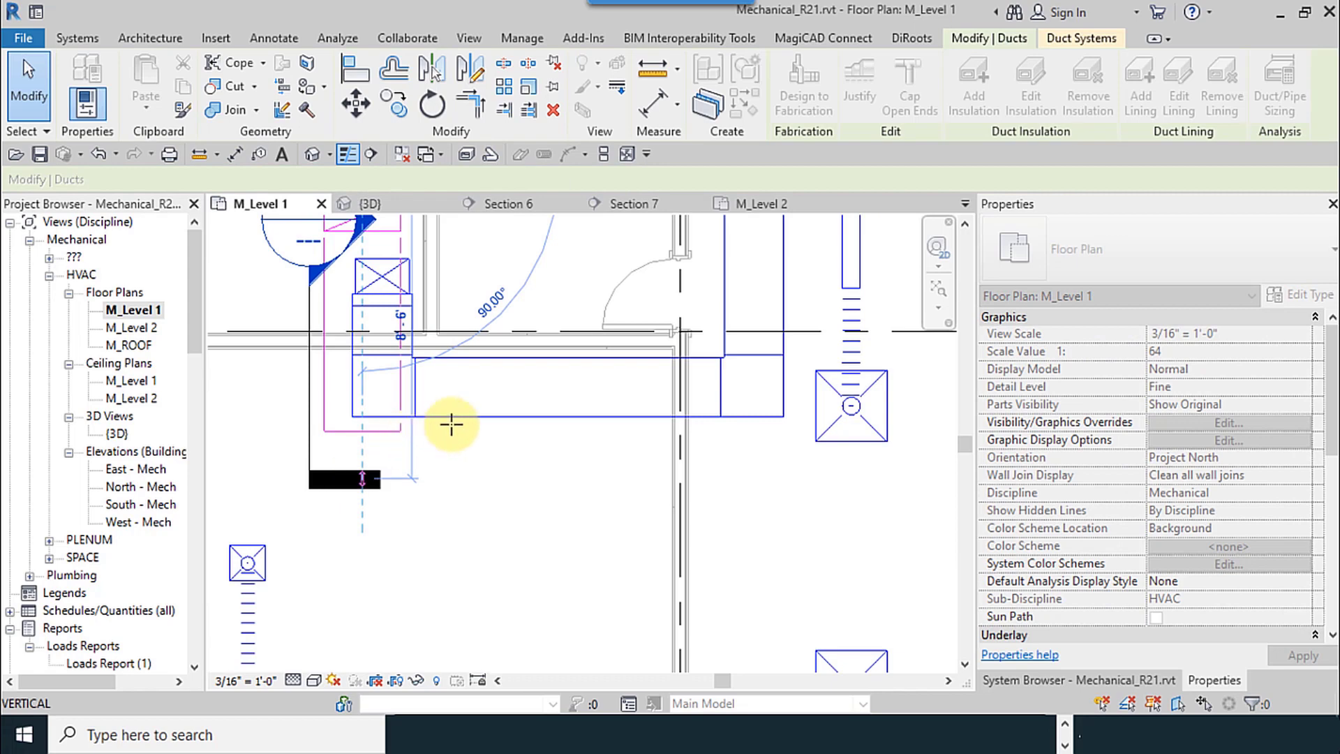
{"action": "left_click", "coordinate": [485, 409]}
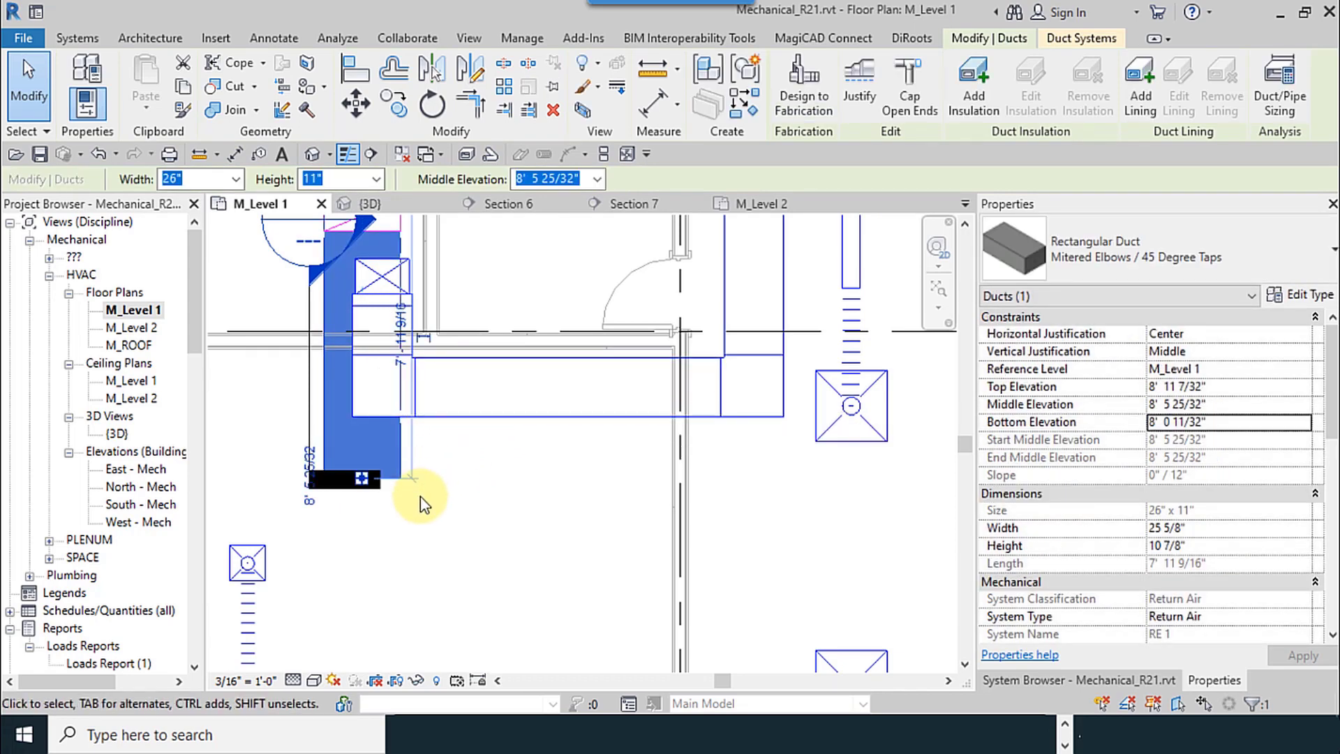
Move the section line from the stairs to the return duct's open end, face it toward the riser, and open its view.
{"action": "scroll", "coordinate": [420, 496], "scroll_direction": "down", "scroll_amount": 3}
{"action": "left_click", "coordinate": [493, 267]}
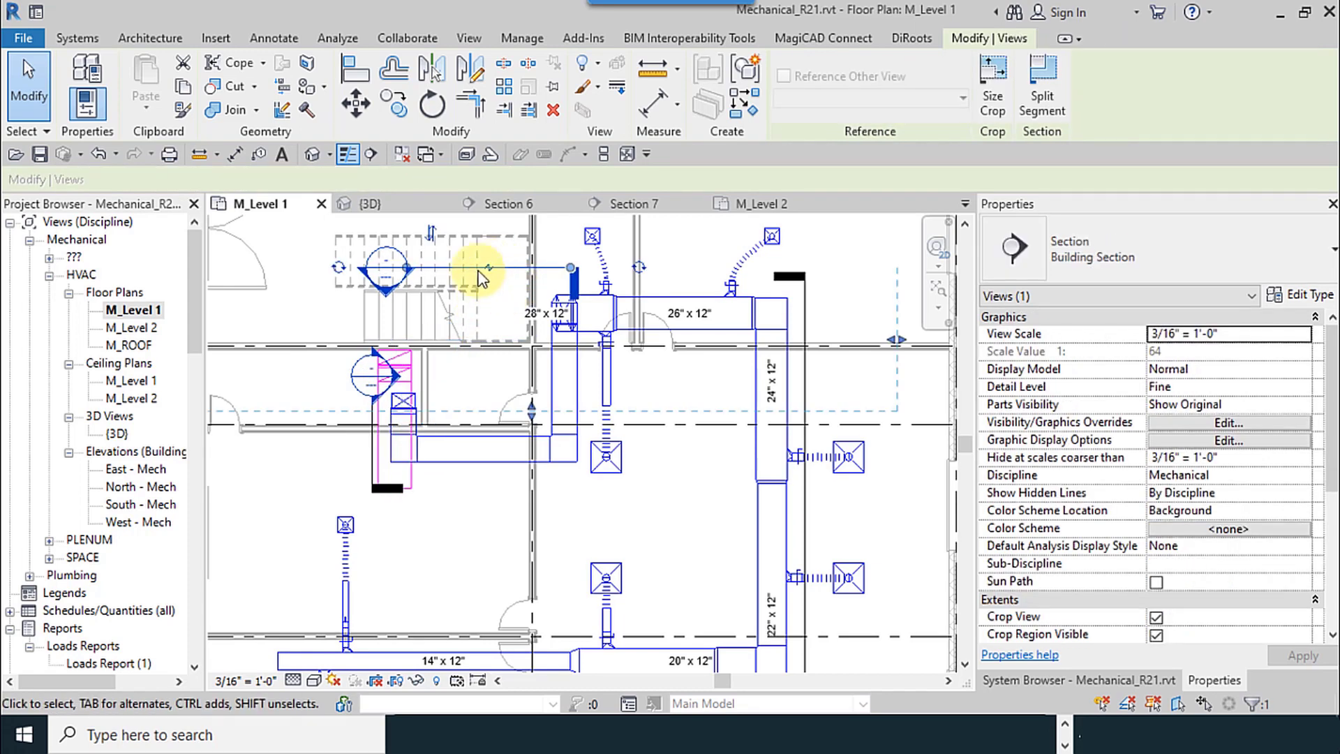
{"action": "left_click_drag", "start_coordinate": [505, 262], "coordinate": [490, 487]}
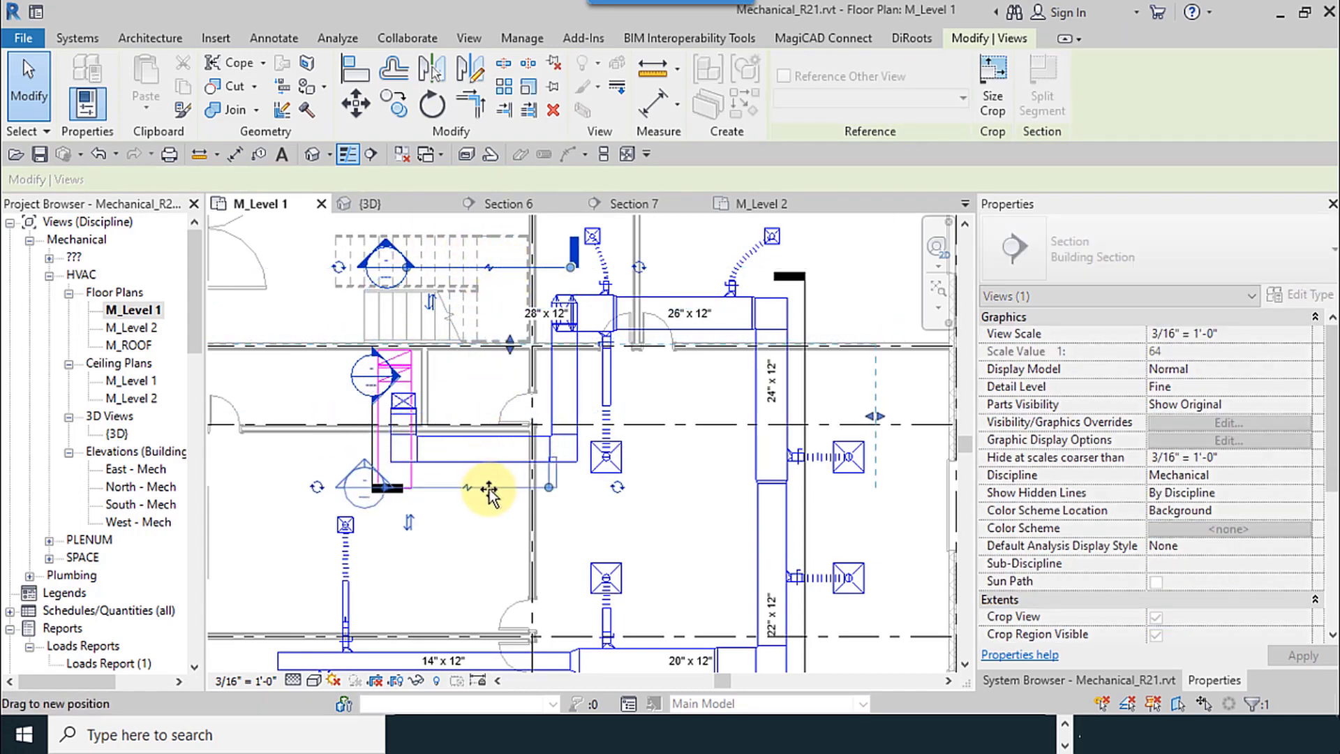
{"action": "right_click", "coordinate": [488, 491]}
{"action": "left_click", "coordinate": [551, 313]}
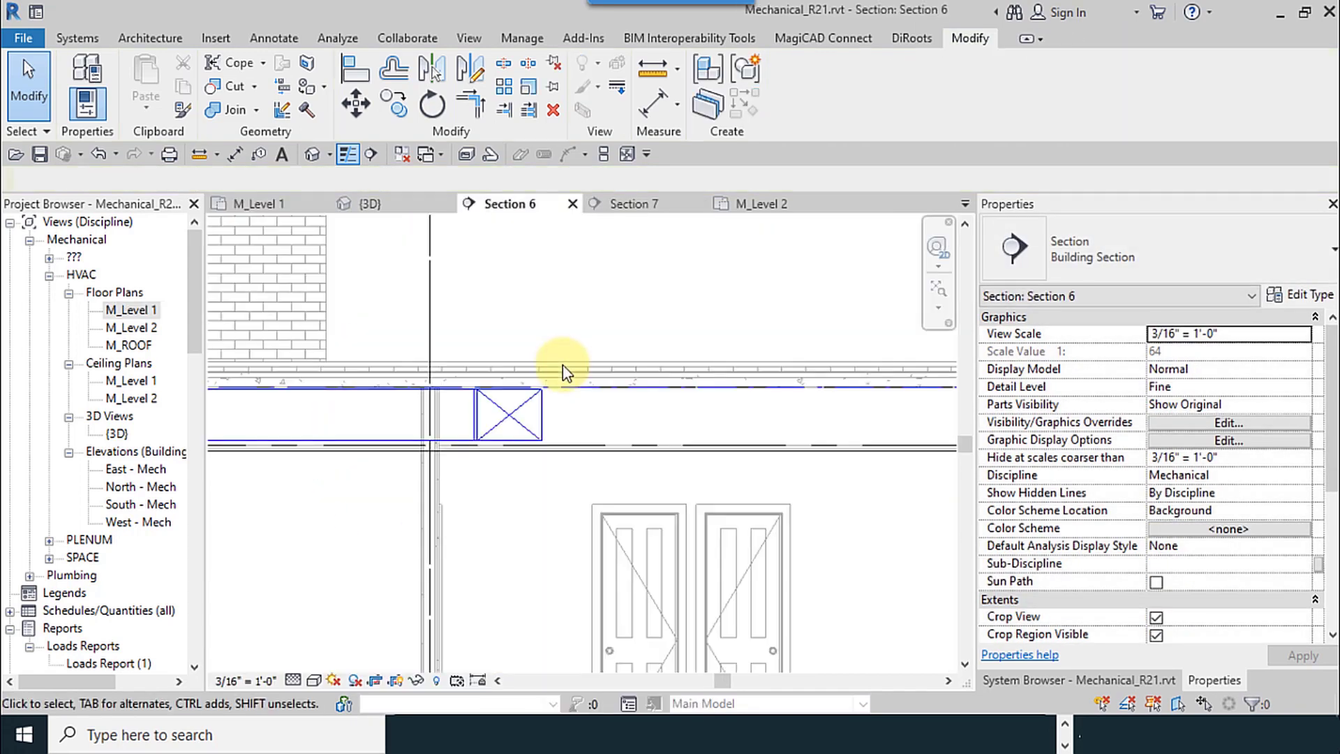
Examine the return duct against the supply duct and riser in Section 6 and the 3D view, and return to M_Level 1.
{"action": "middle_click_drag", "start_coordinate": [365, 553], "coordinate": [464, 439]}
{"action": "scroll", "coordinate": [471, 461], "scroll_direction": "down", "scroll_amount": 2}
{"action": "scroll", "coordinate": [447, 356], "scroll_direction": "up", "scroll_amount": 2}
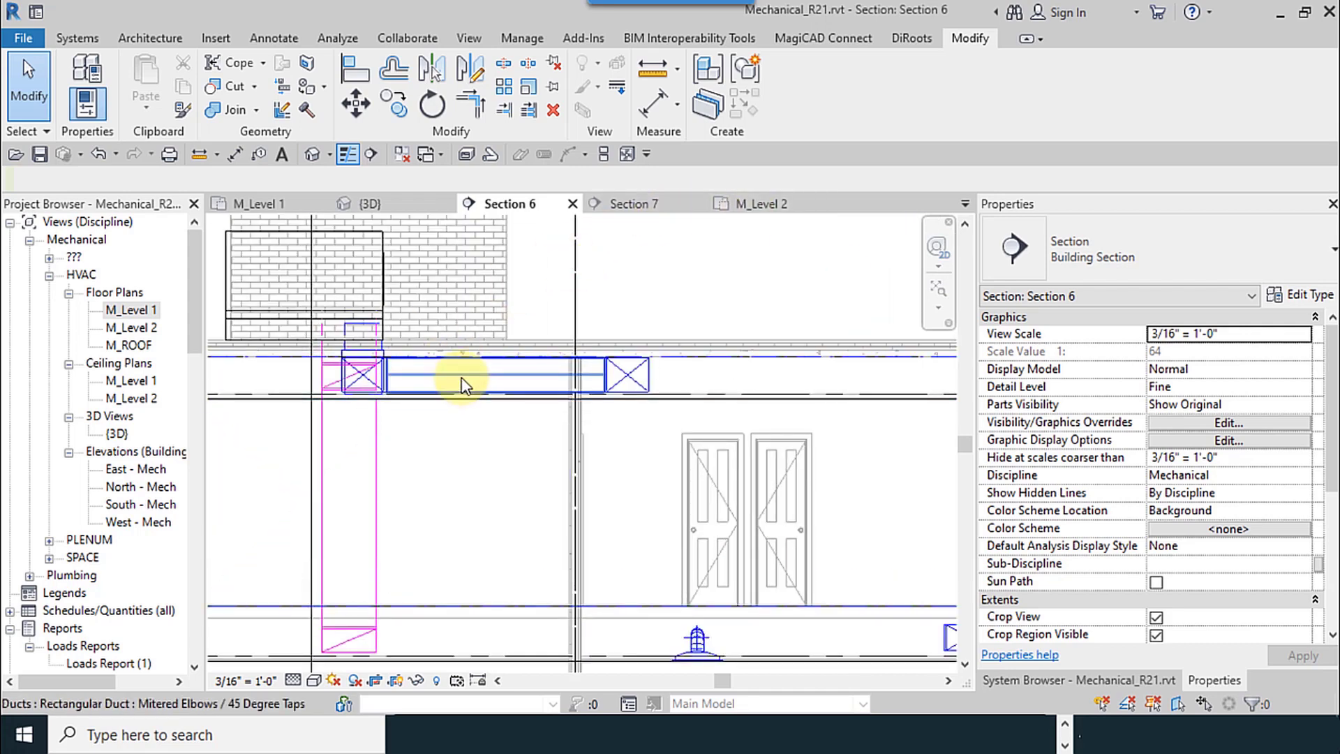
{"action": "left_click", "coordinate": [383, 209]}
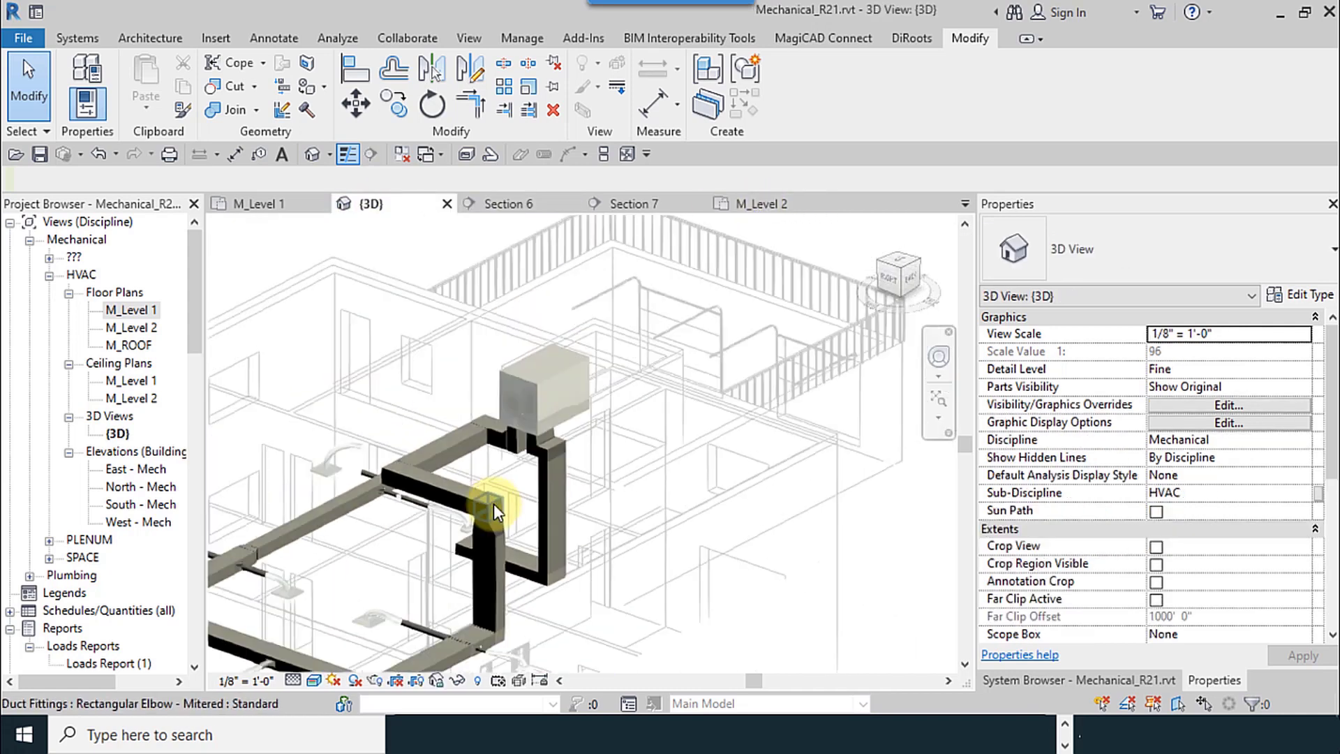
{"action": "scroll", "coordinate": [493, 504], "scroll_direction": "up", "scroll_amount": 5}
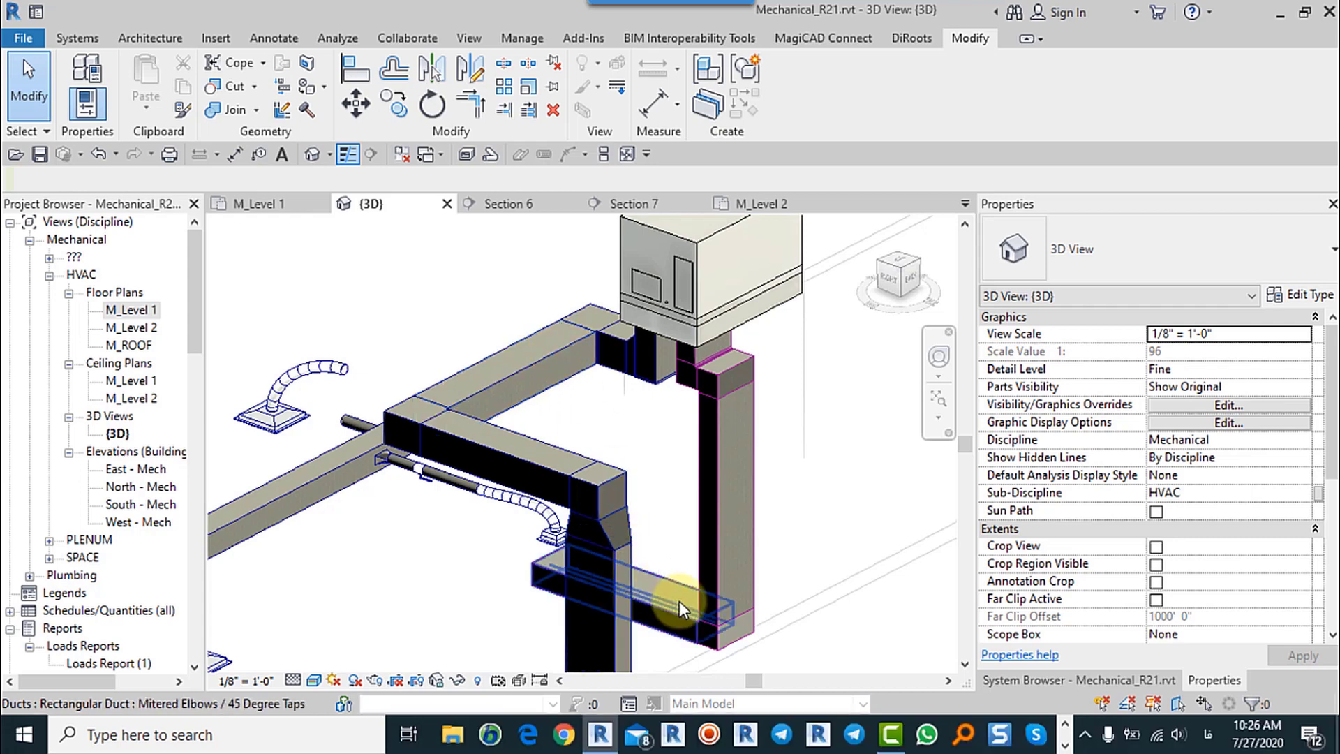
{"action": "left_click", "coordinate": [762, 206]}
{"action": "left_click", "coordinate": [293, 204]}
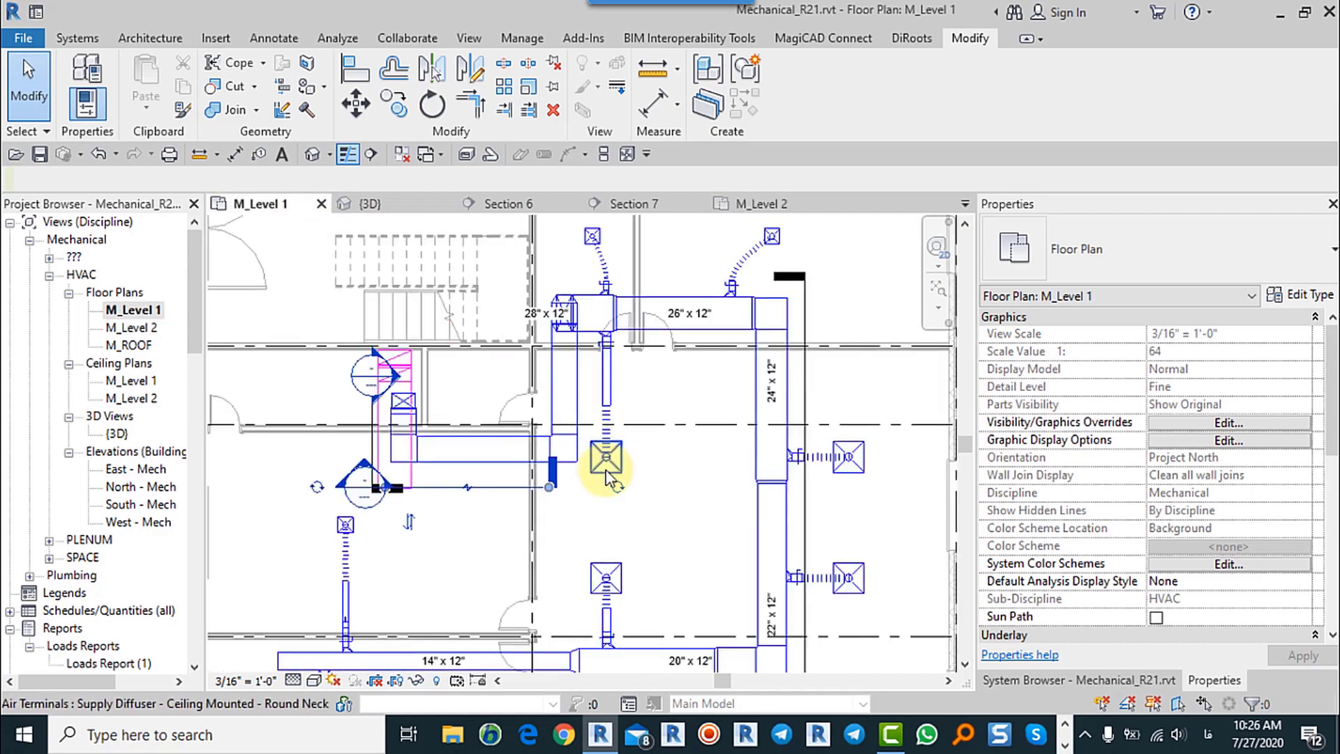